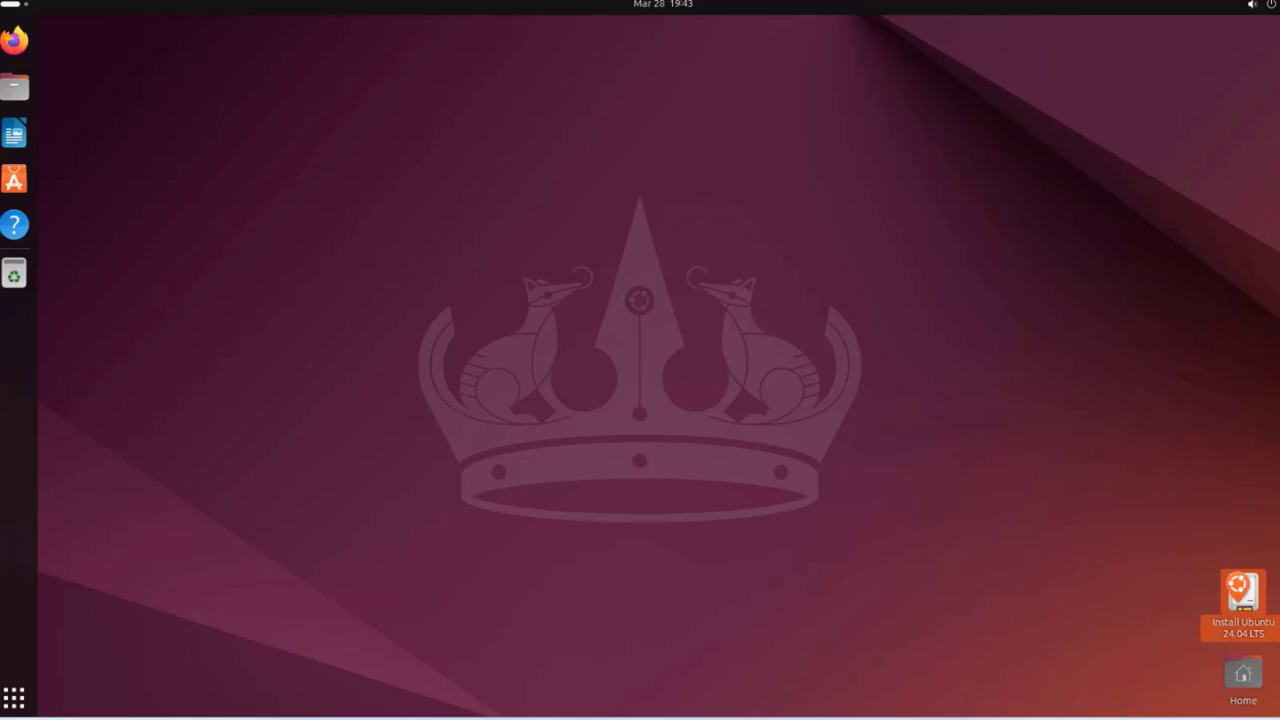
Move the Install Ubuntu 24.04 LTS icon toward the desktop centre and launch the installer
drag(1206, 569, 849, 334)
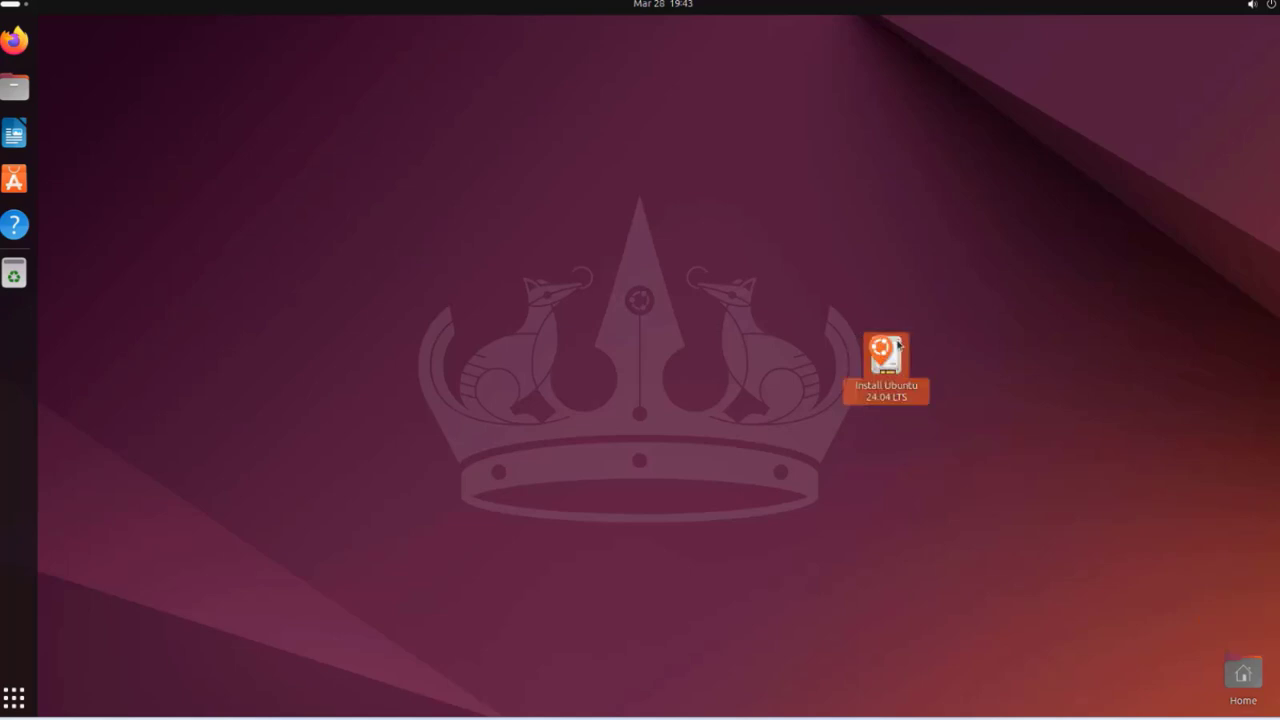
double_click(897, 345)
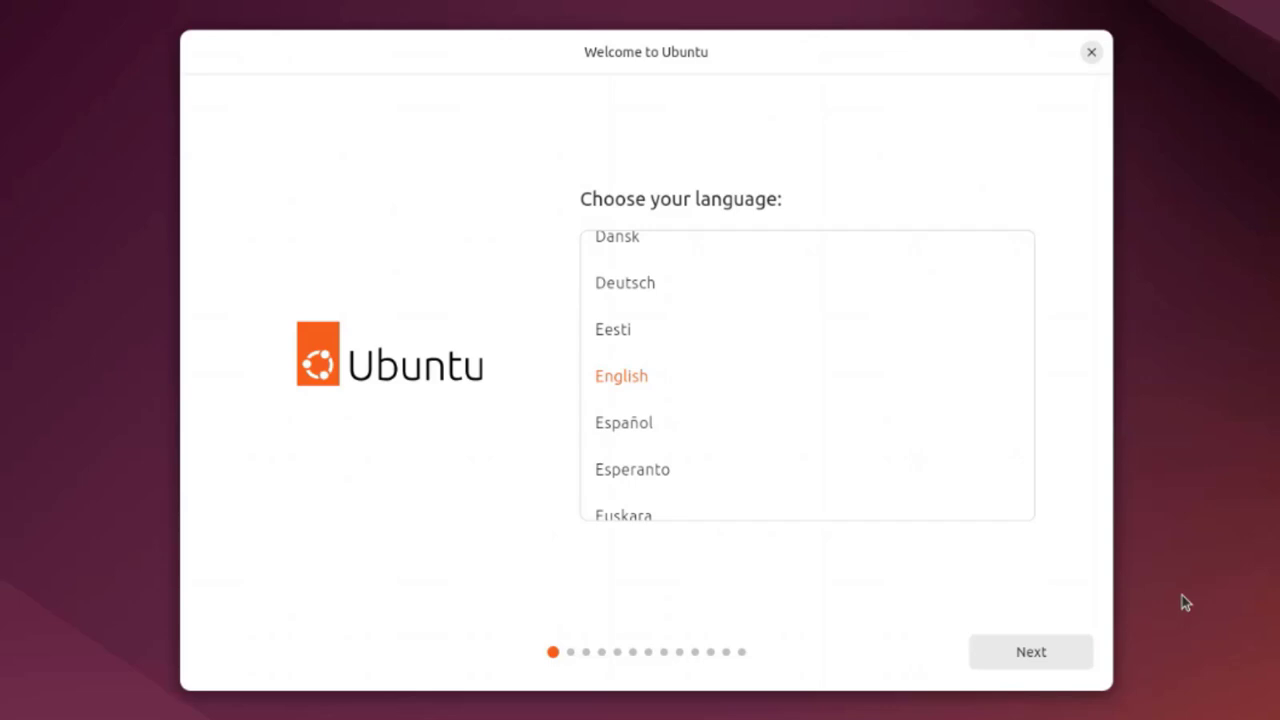
Keep English and expand the Seeing, Hearing, Typing, and Pointing and clicking accessibility options
click(986, 651)
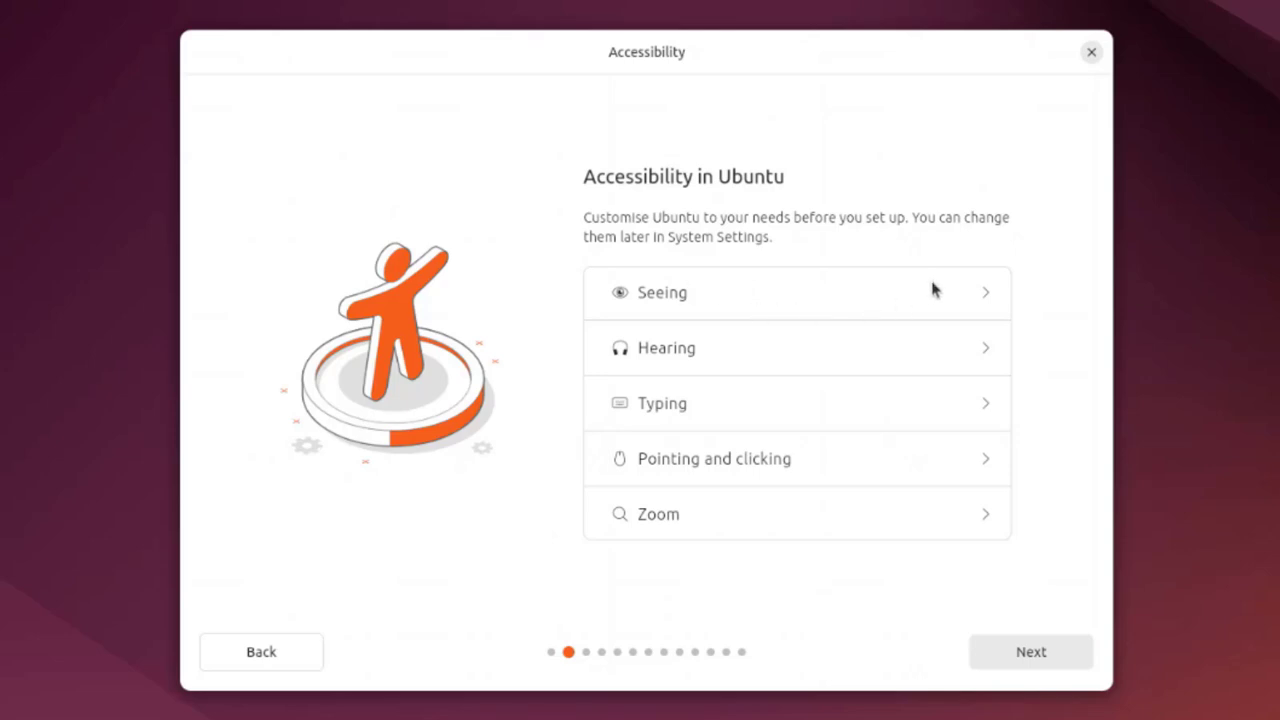
click(985, 291)
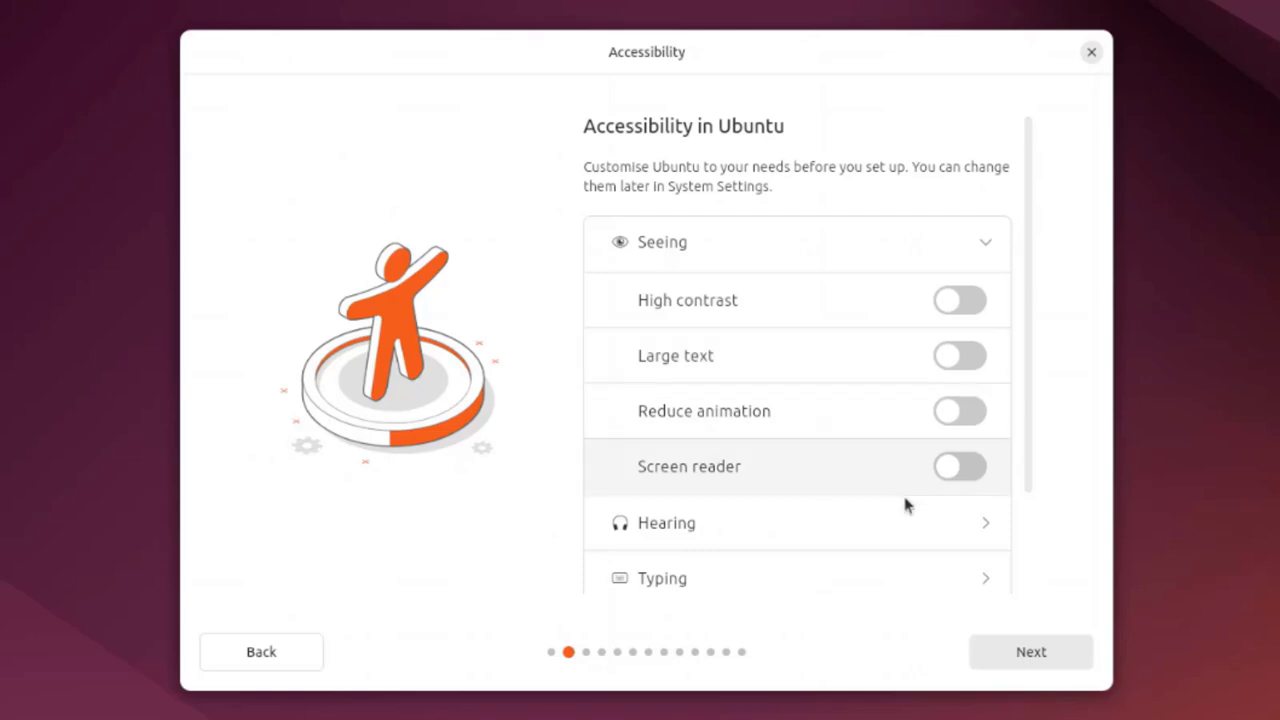
scroll(904, 498, down, 2)
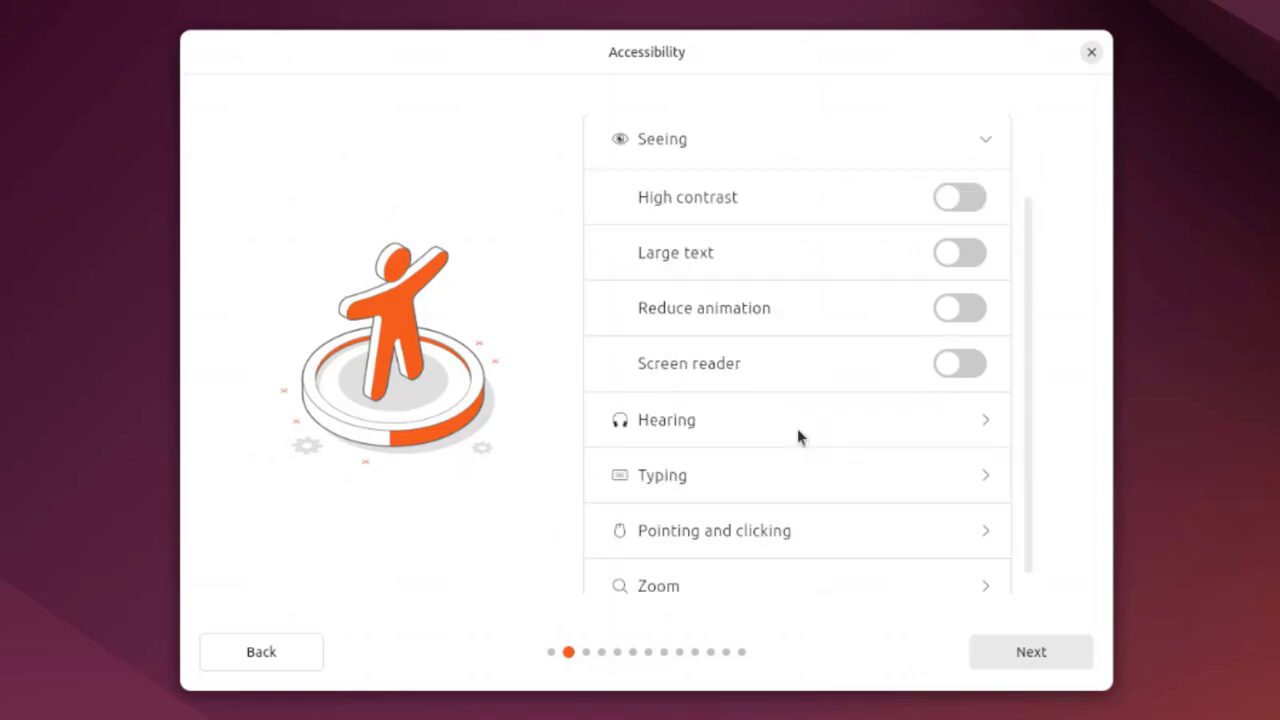
click(876, 428)
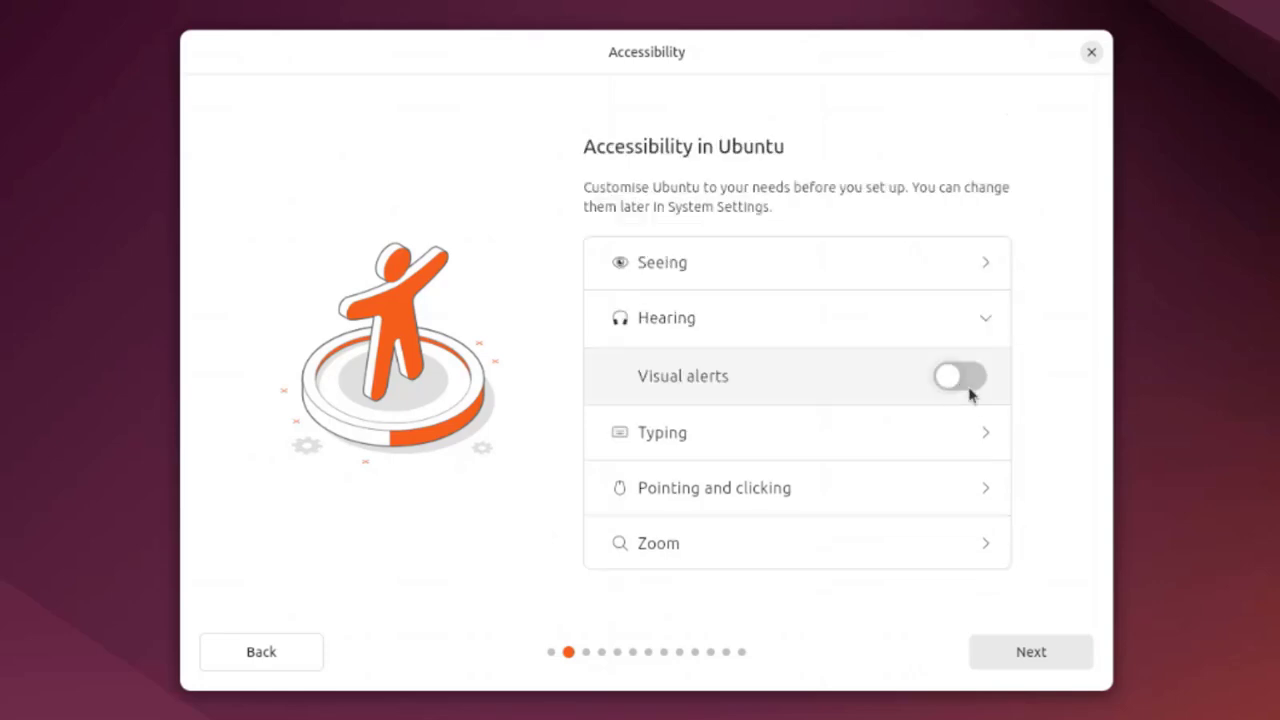
click(991, 434)
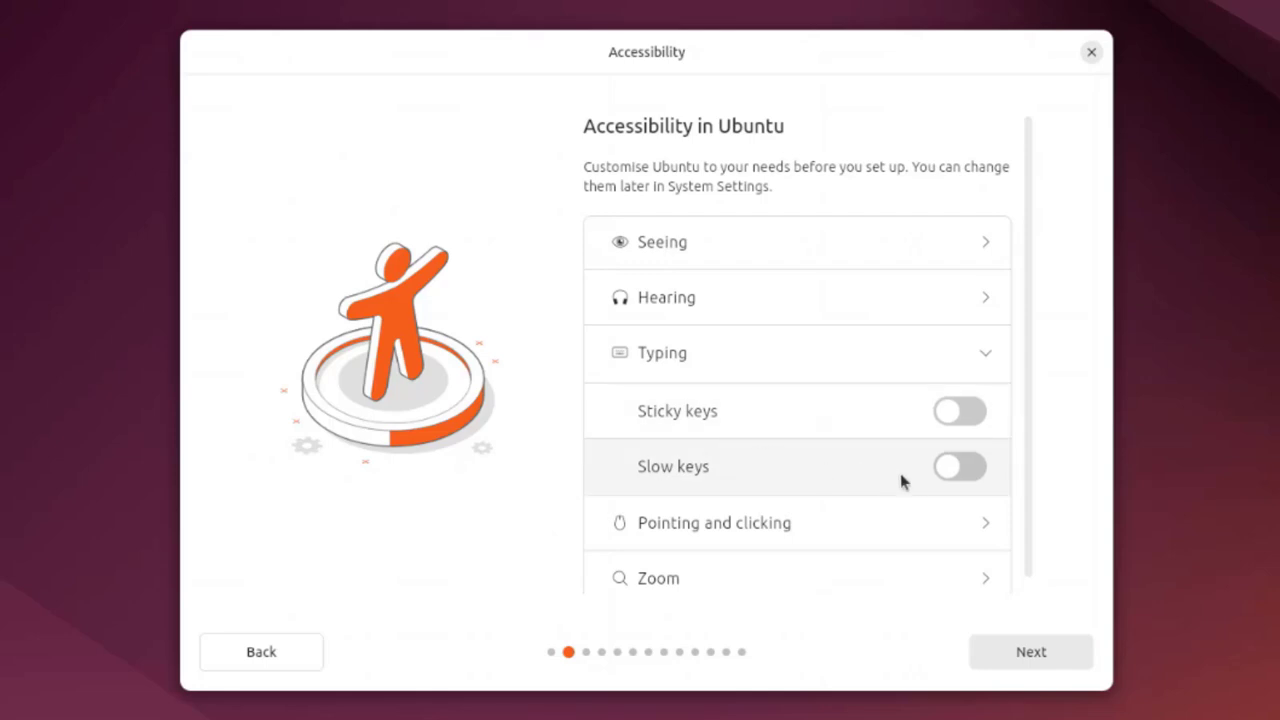
click(985, 524)
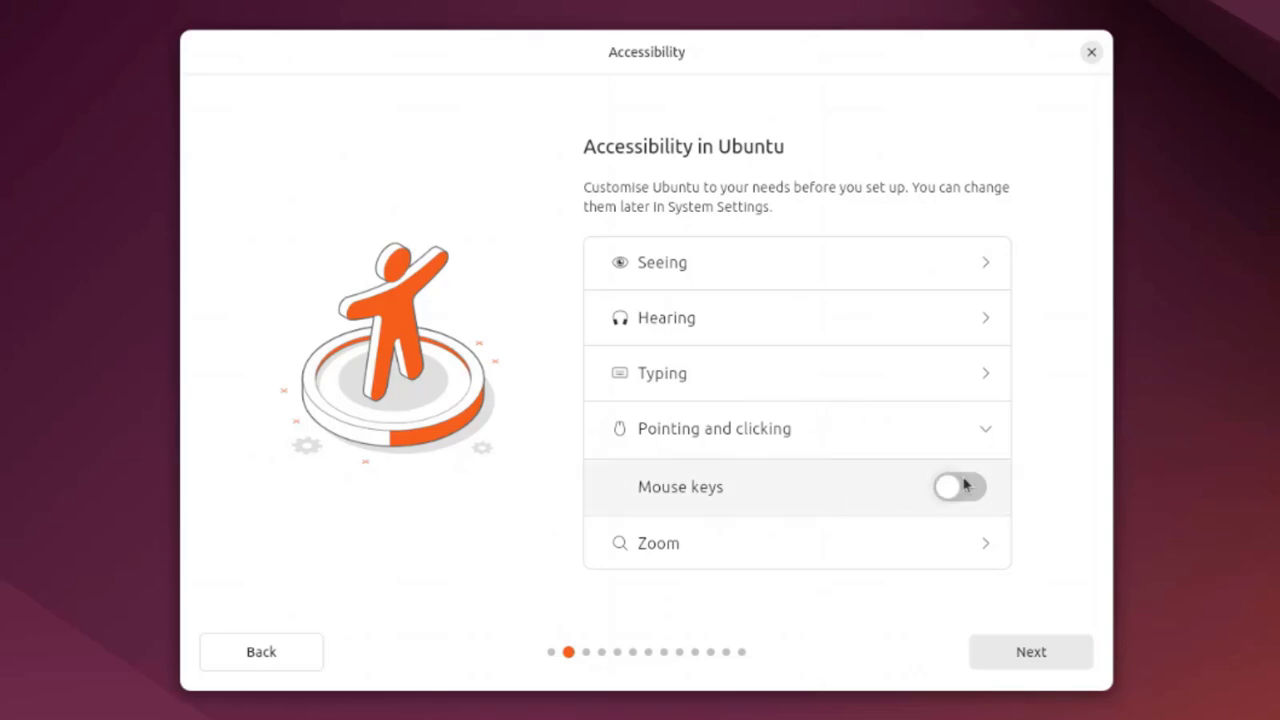
Expand the Zoom options and turn Desktop zoom on, then back off
click(977, 543)
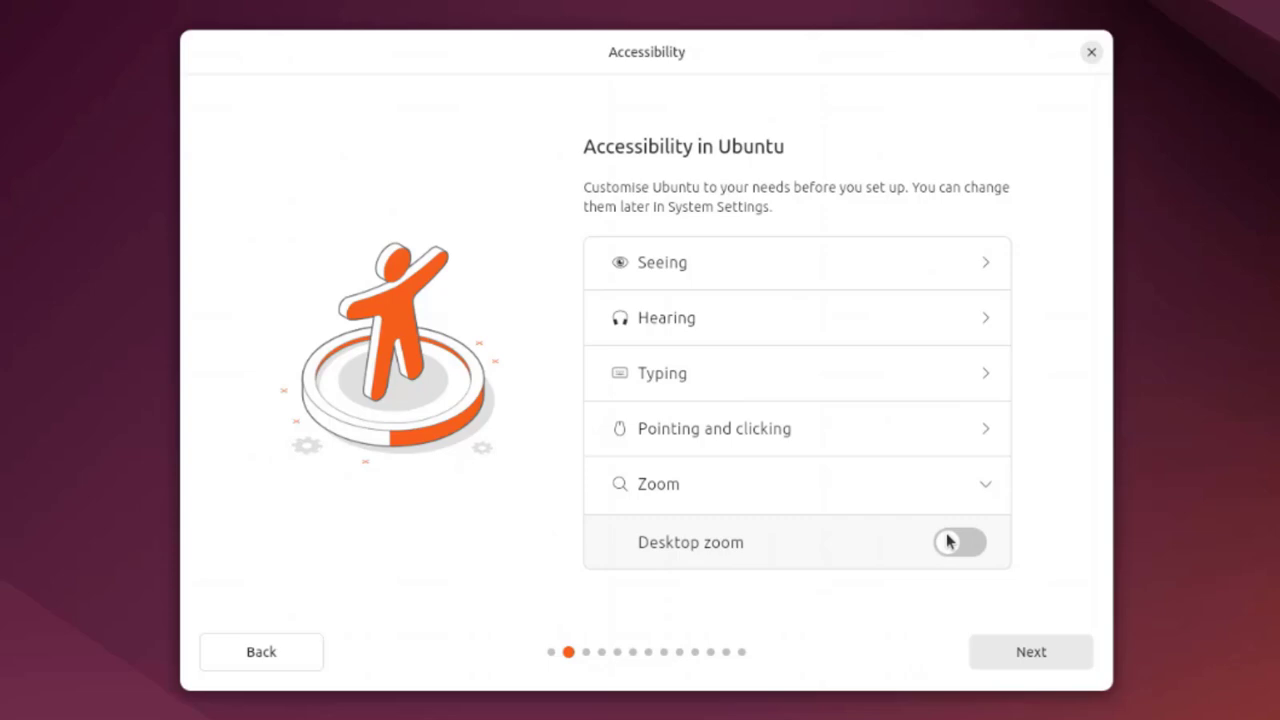
click(972, 543)
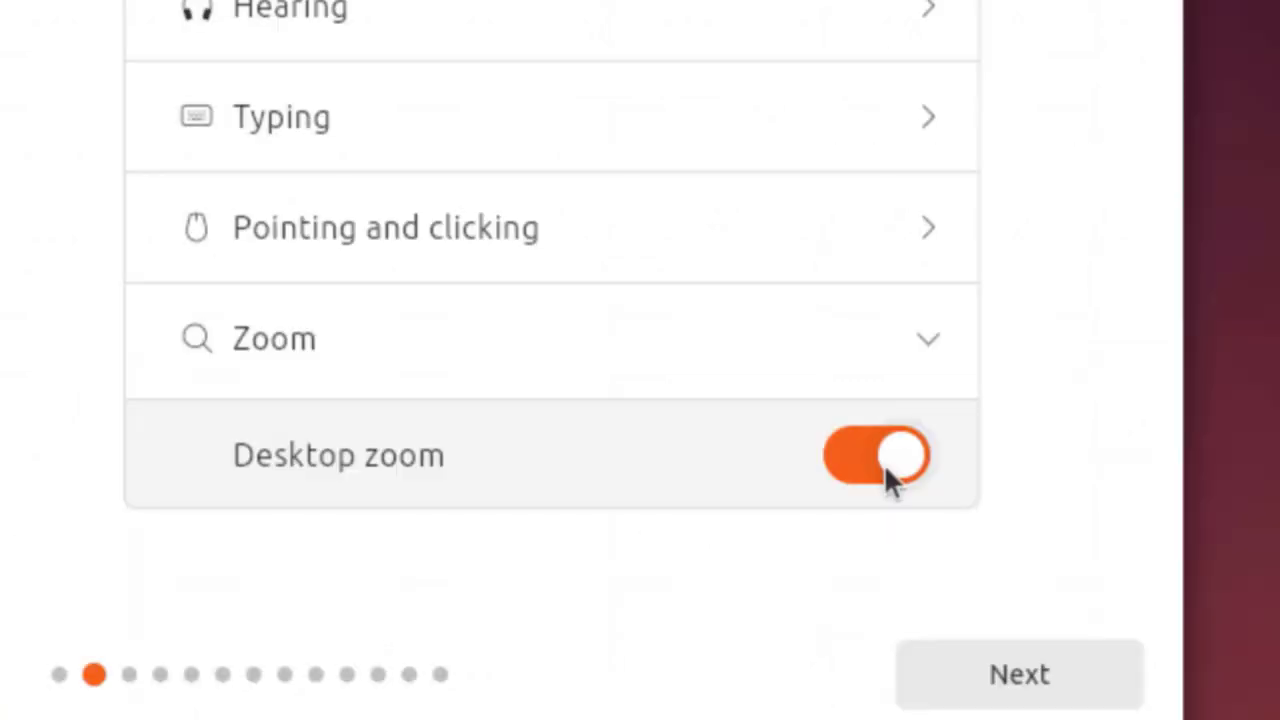
click(966, 543)
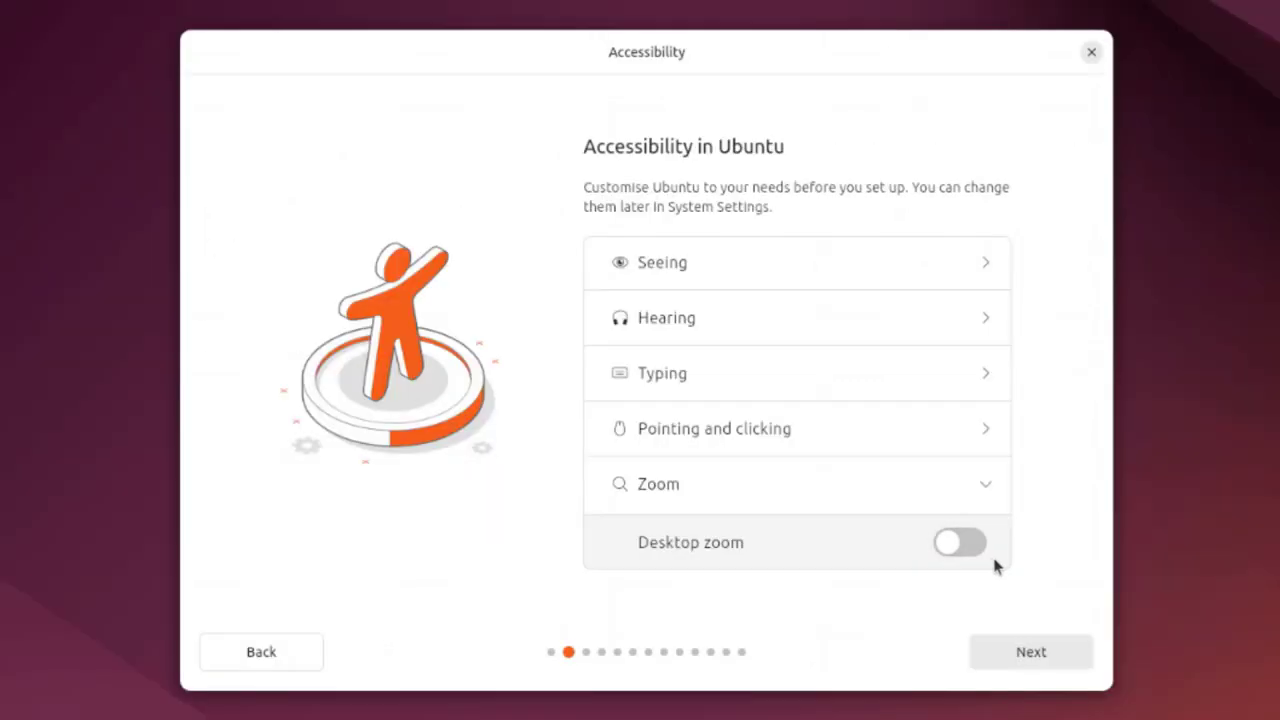
Keep English (US) as both keyboard layout and variant, checking the variant list and test field
click(1030, 653)
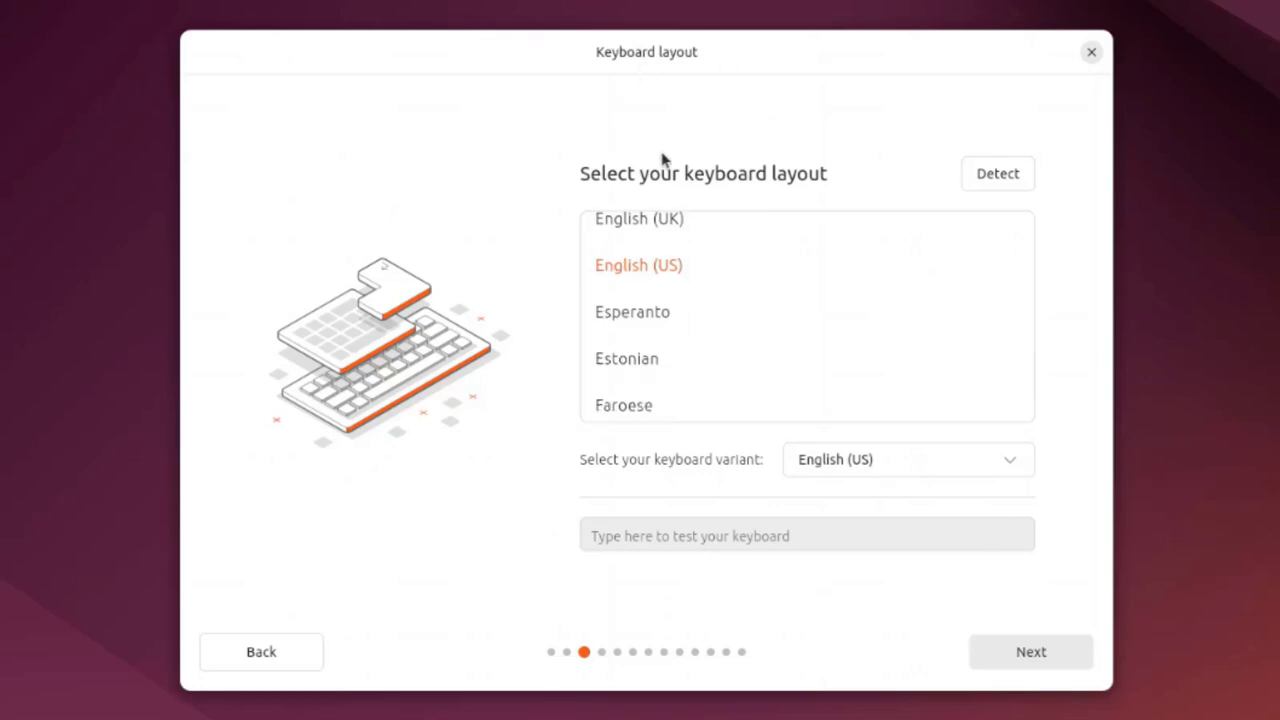
scroll(677, 329, up, 1)
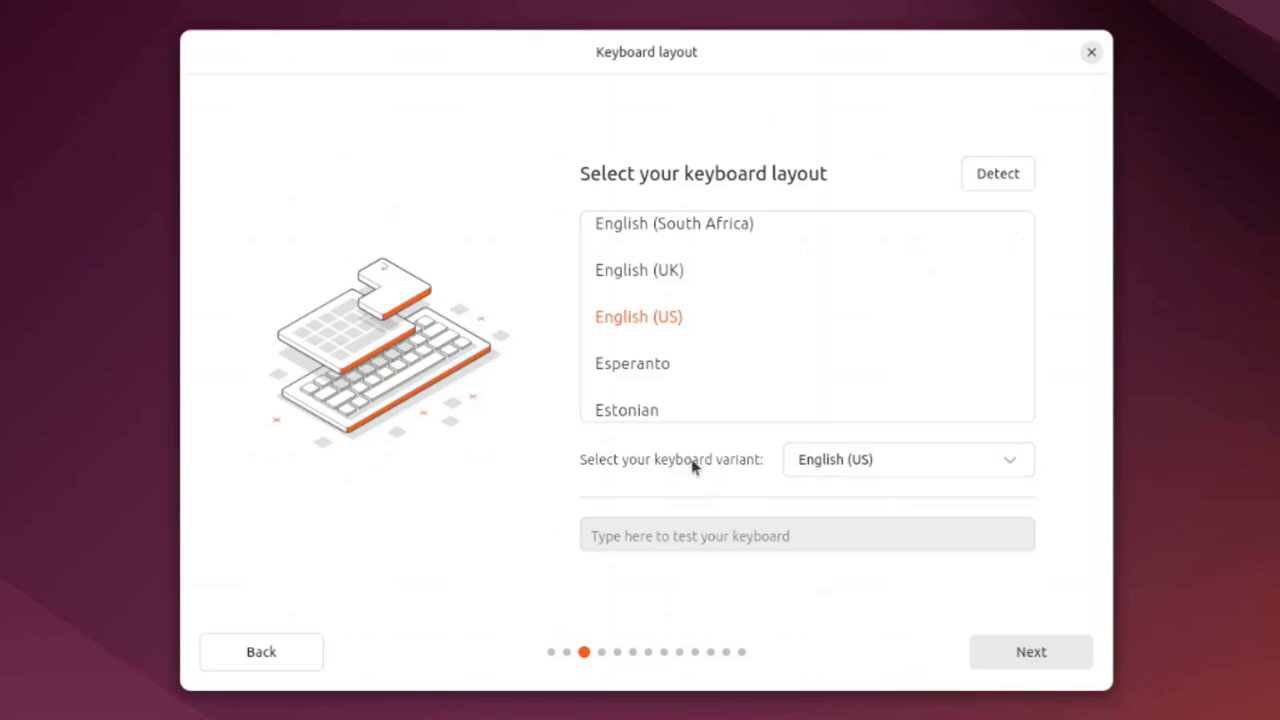
click(871, 468)
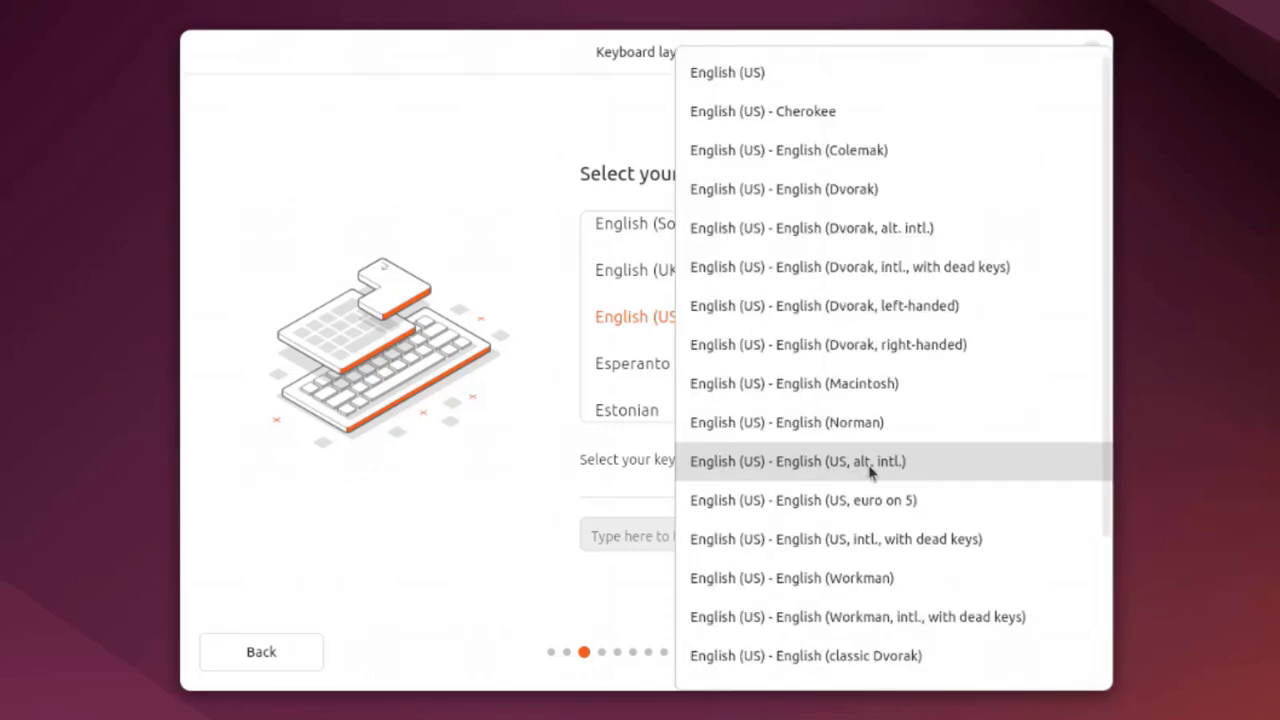
click(520, 495)
click(659, 533)
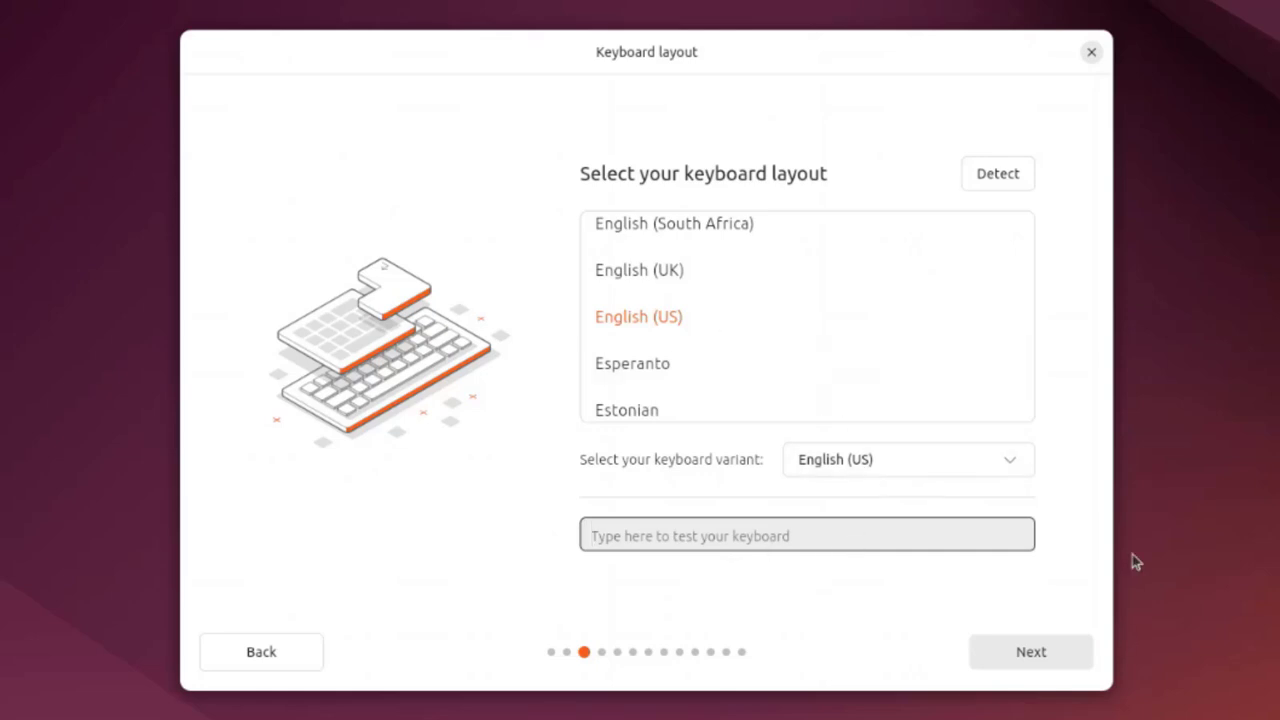
Connect to the second listed Wi-Fi network using its password, then continue
click(1027, 652)
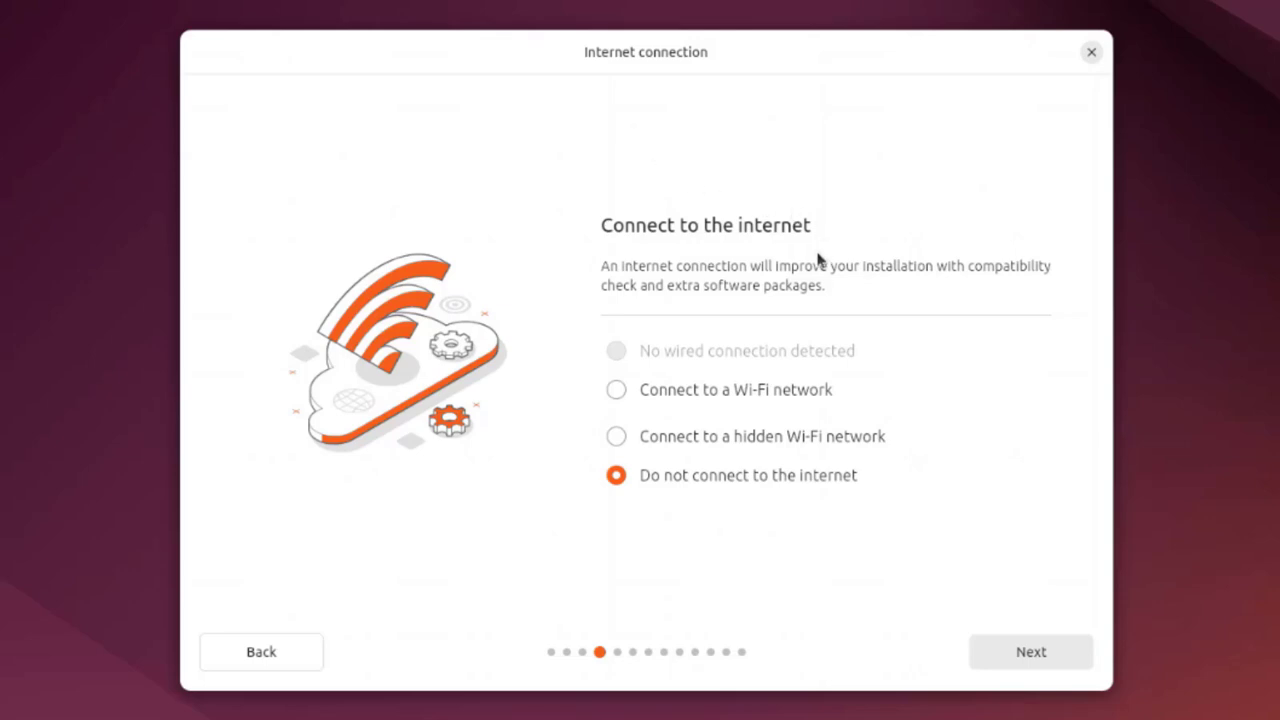
click(753, 398)
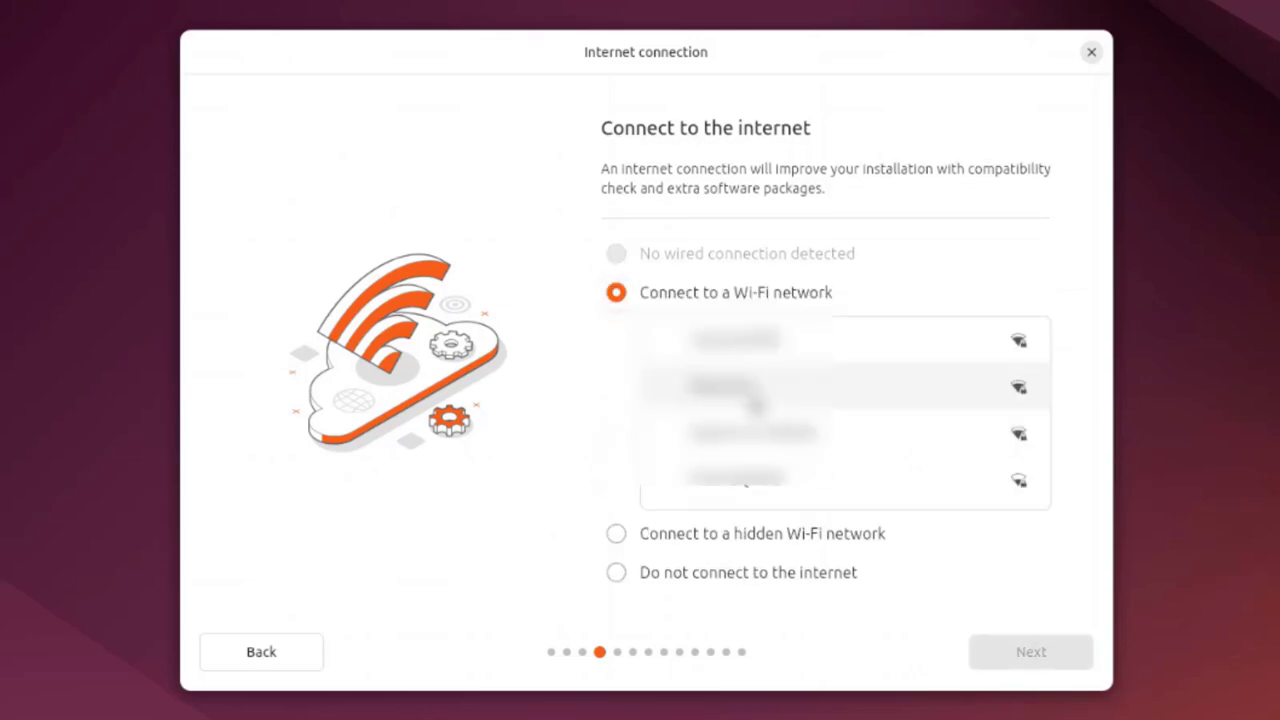
click(756, 396)
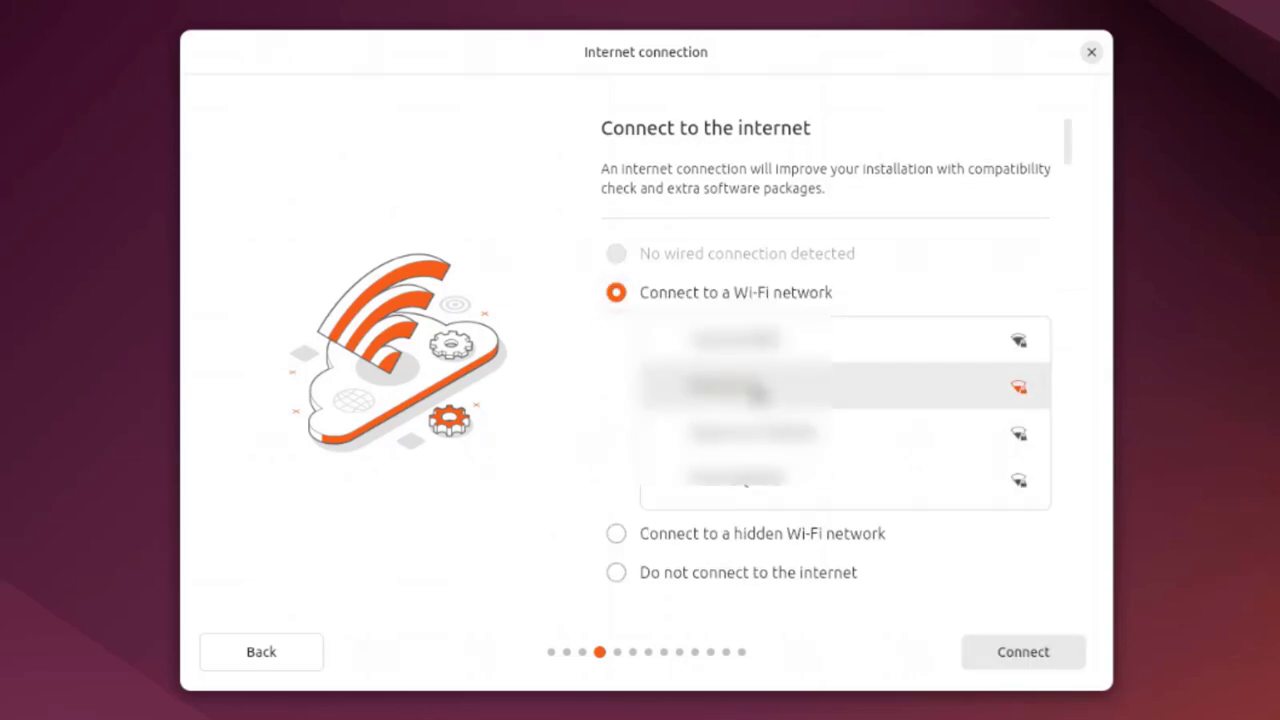
click(1010, 662)
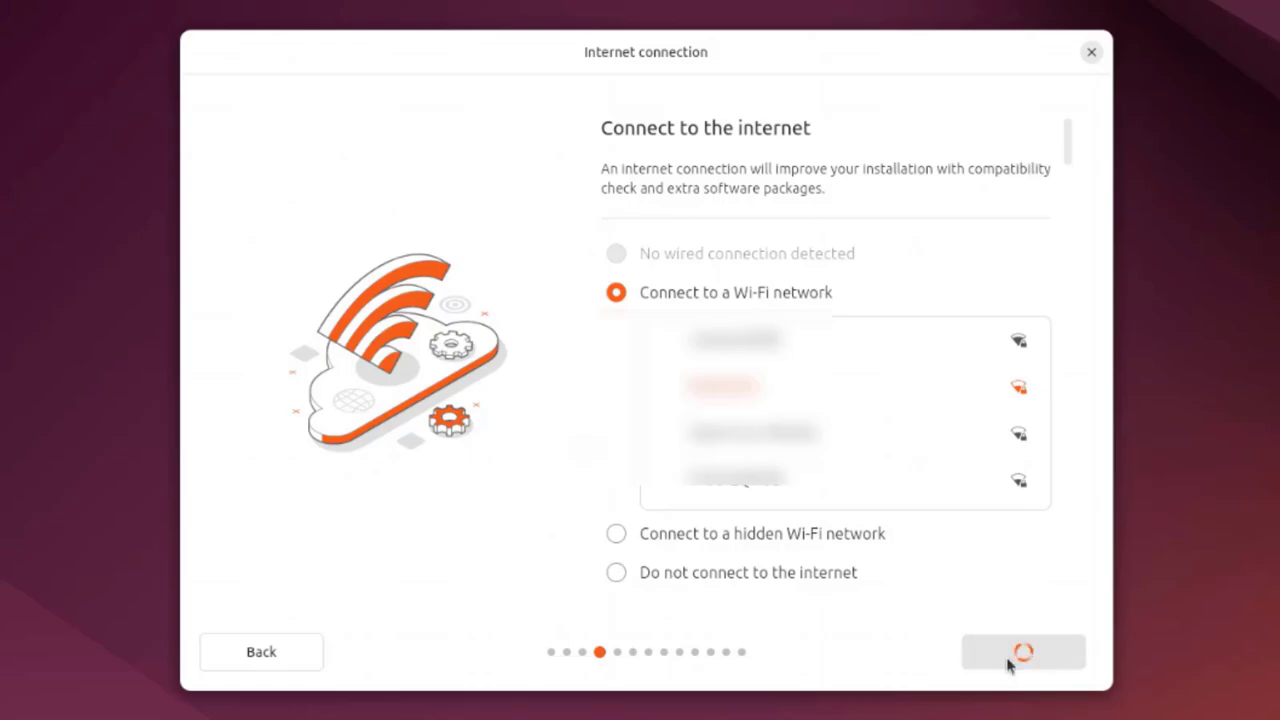
text(************)
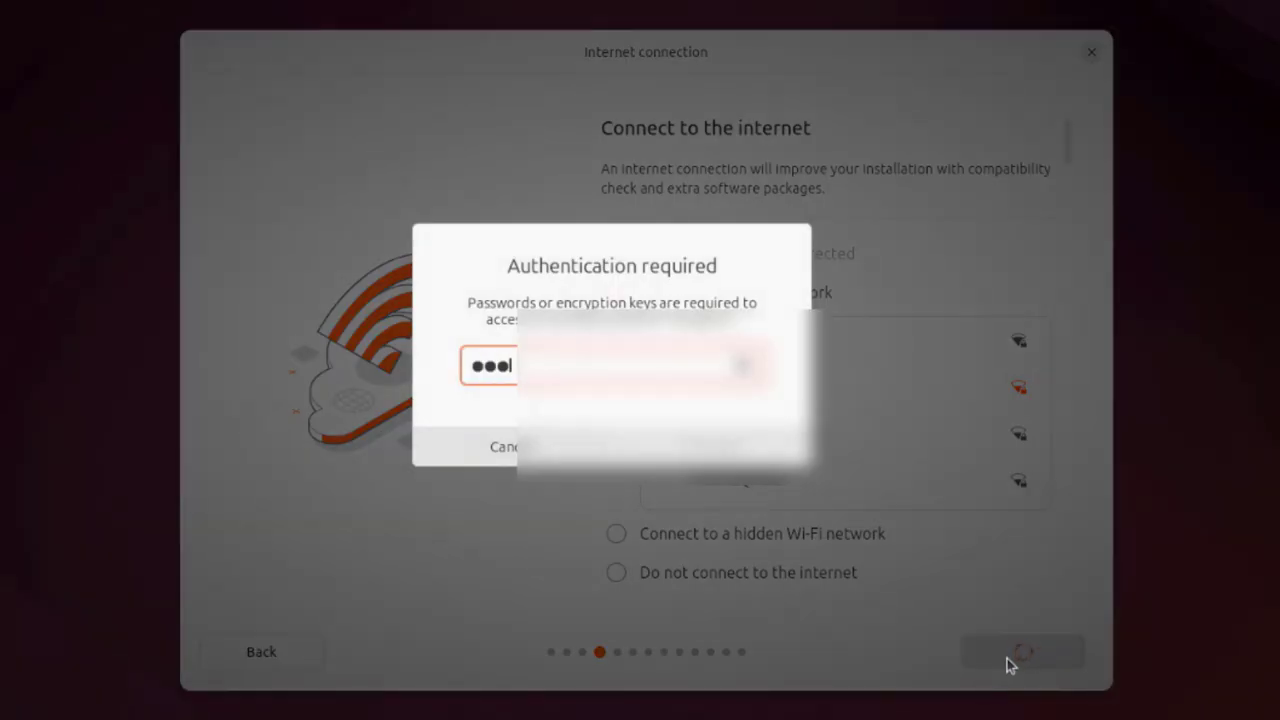
key(Return)
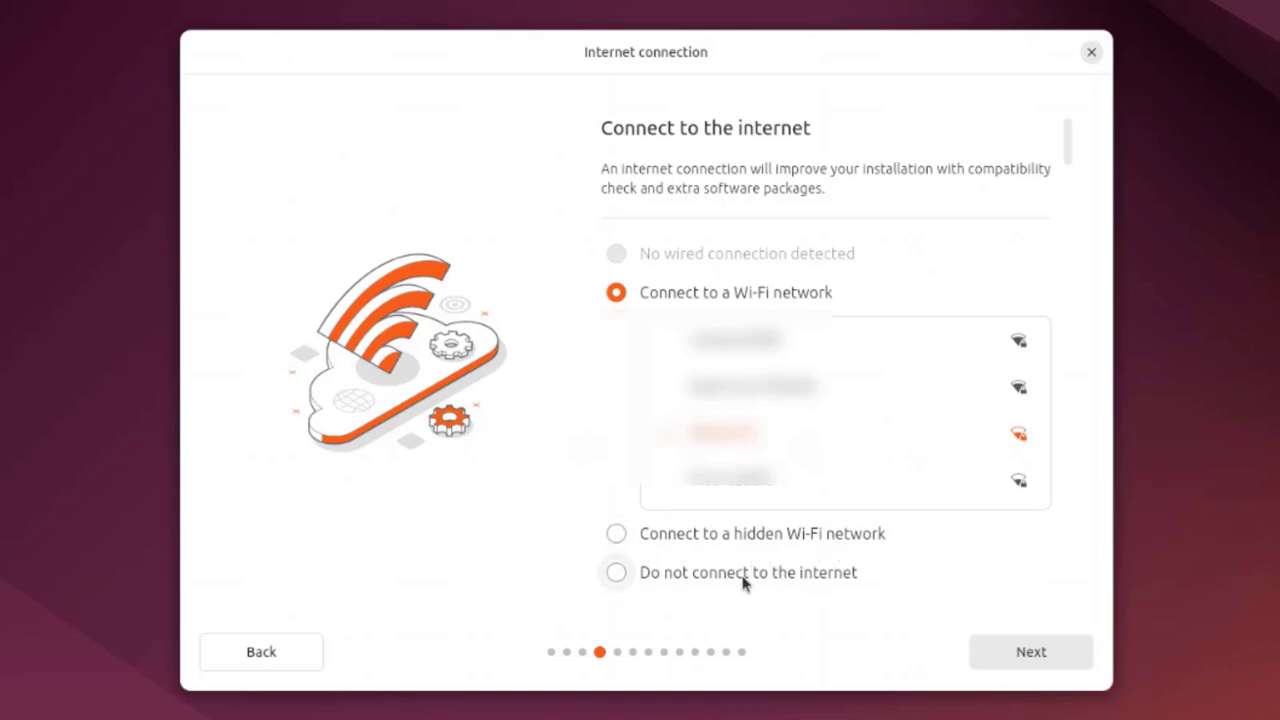
click(997, 658)
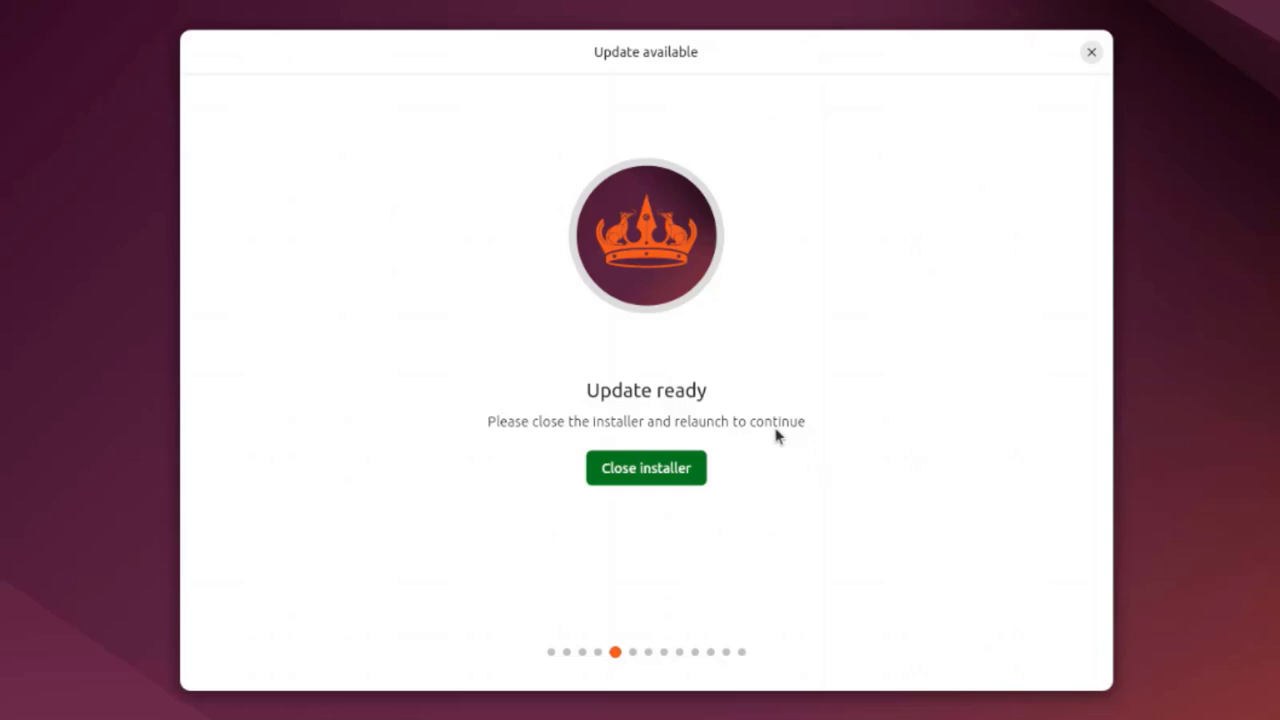
Close the updated installer, relaunch it from the desktop, and keep Interactive installation
click(699, 470)
double_click(964, 345)
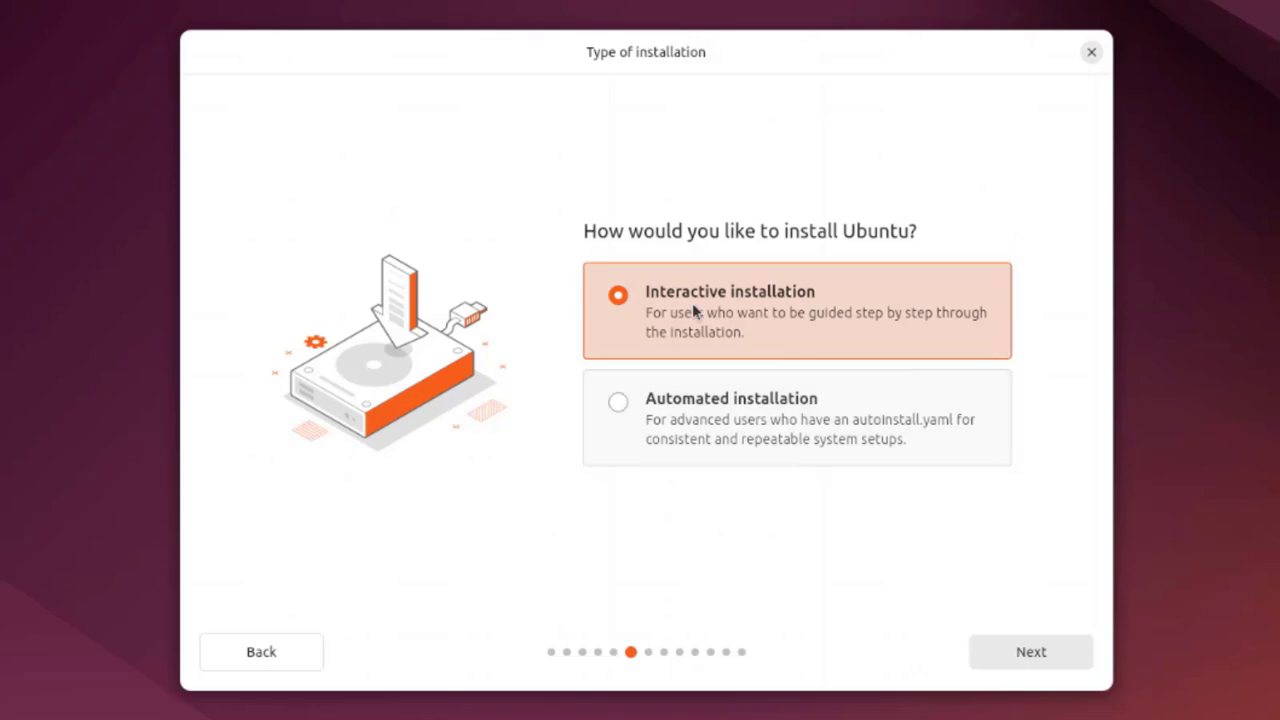
click(1001, 655)
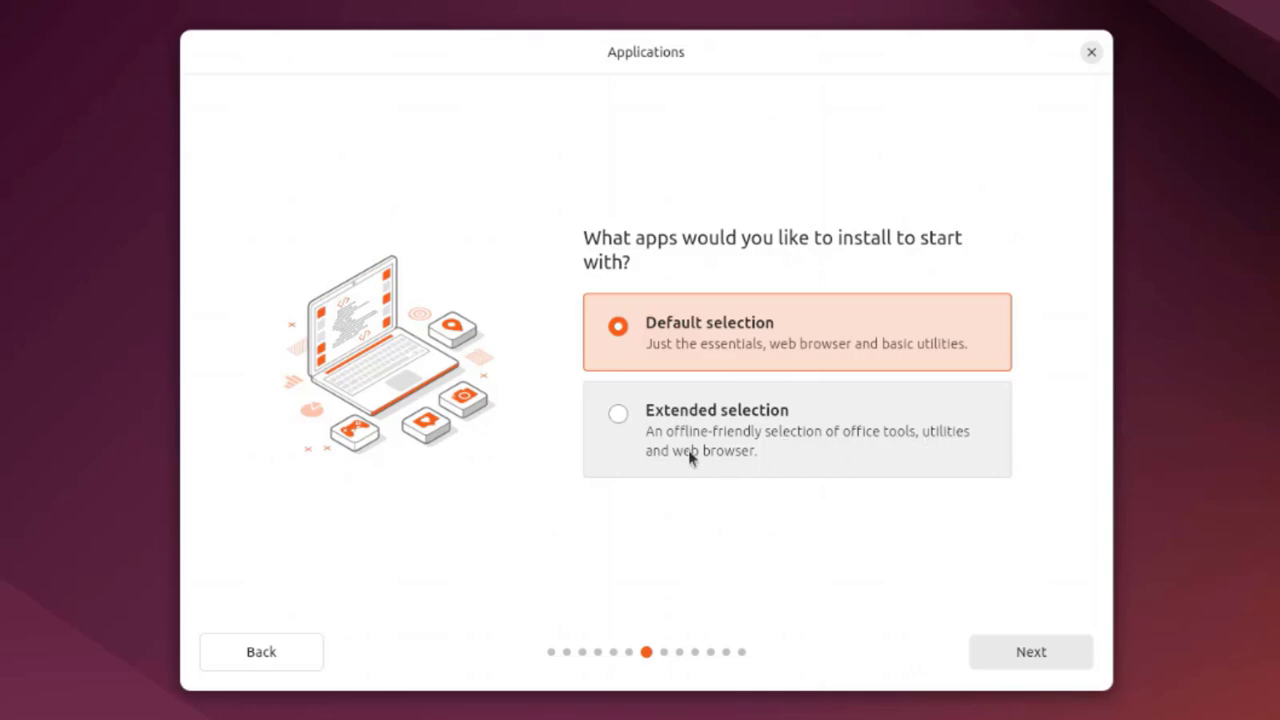
Choose Extended selection and enable support for additional media formats
click(627, 425)
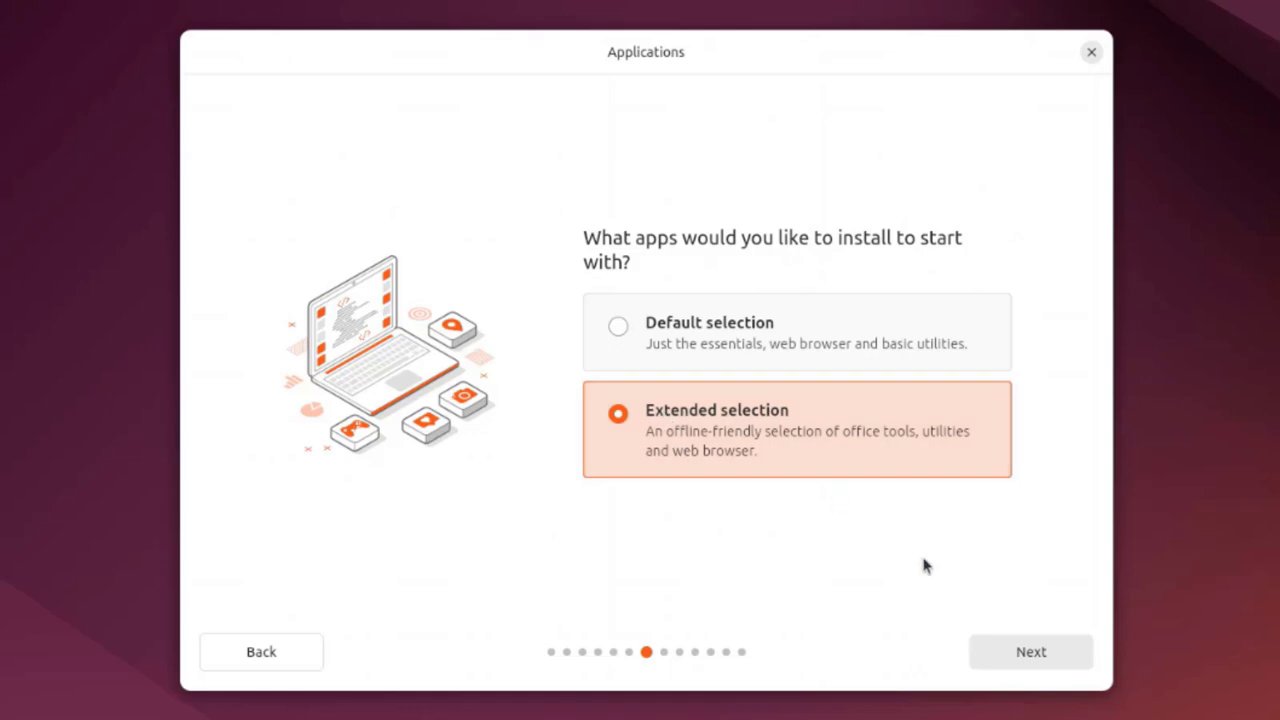
click(986, 651)
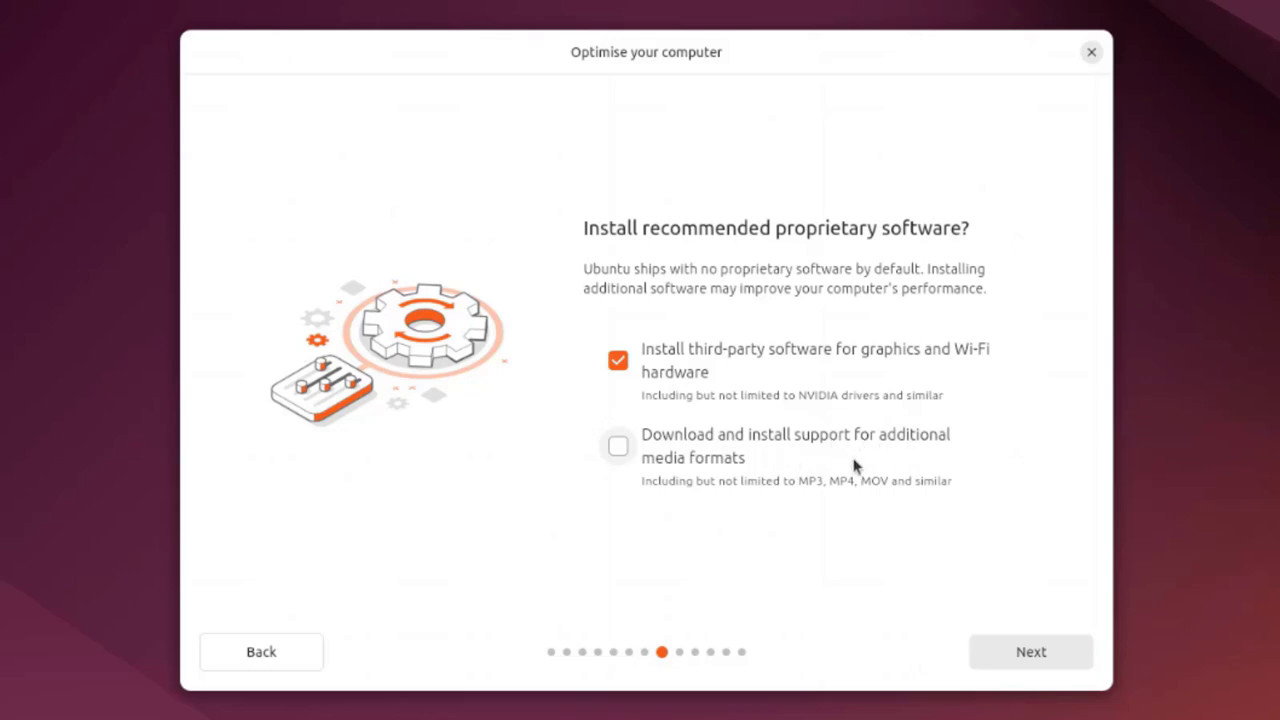
click(622, 447)
click(1003, 651)
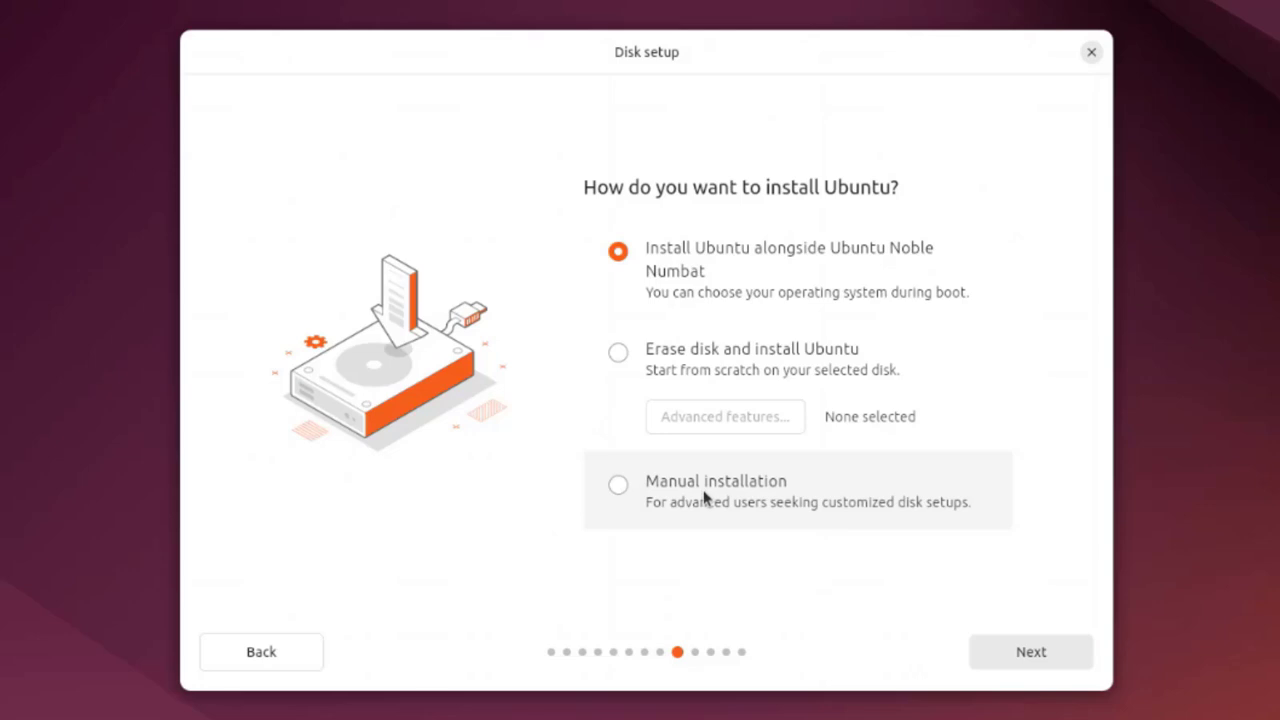
Select Erase disk and install Ubuntu and continue to account creation
click(620, 356)
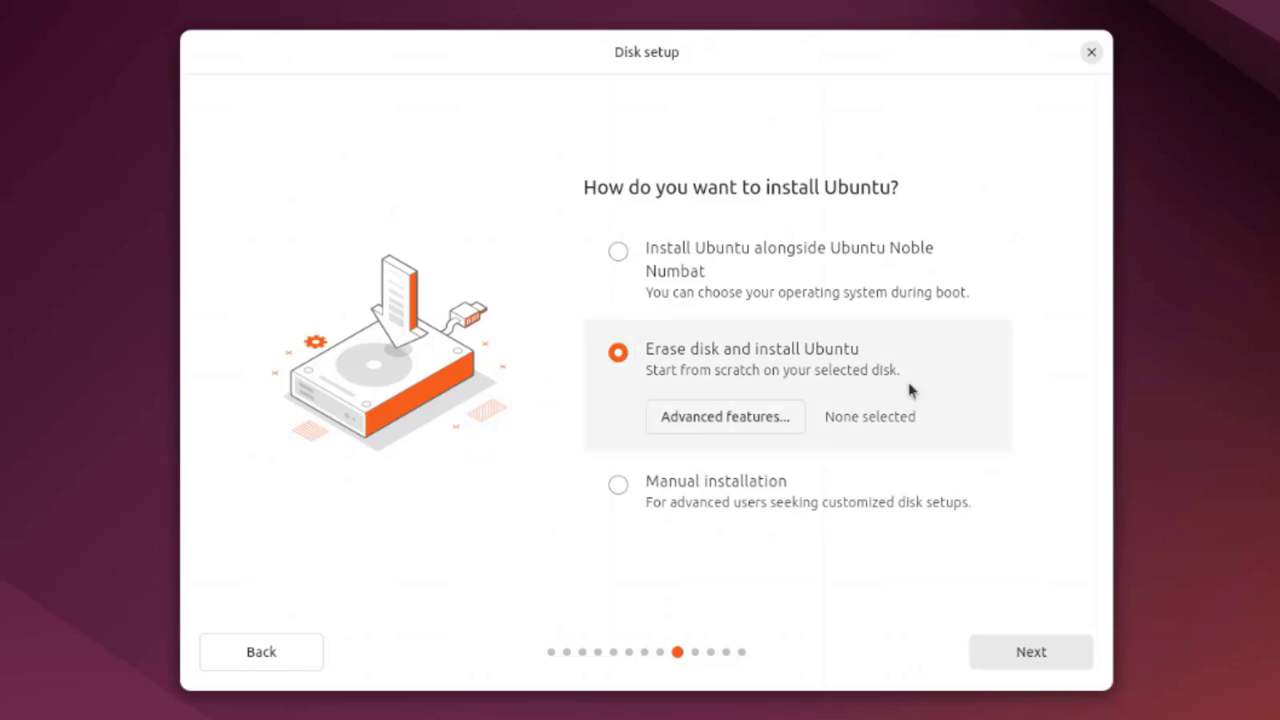
click(1000, 651)
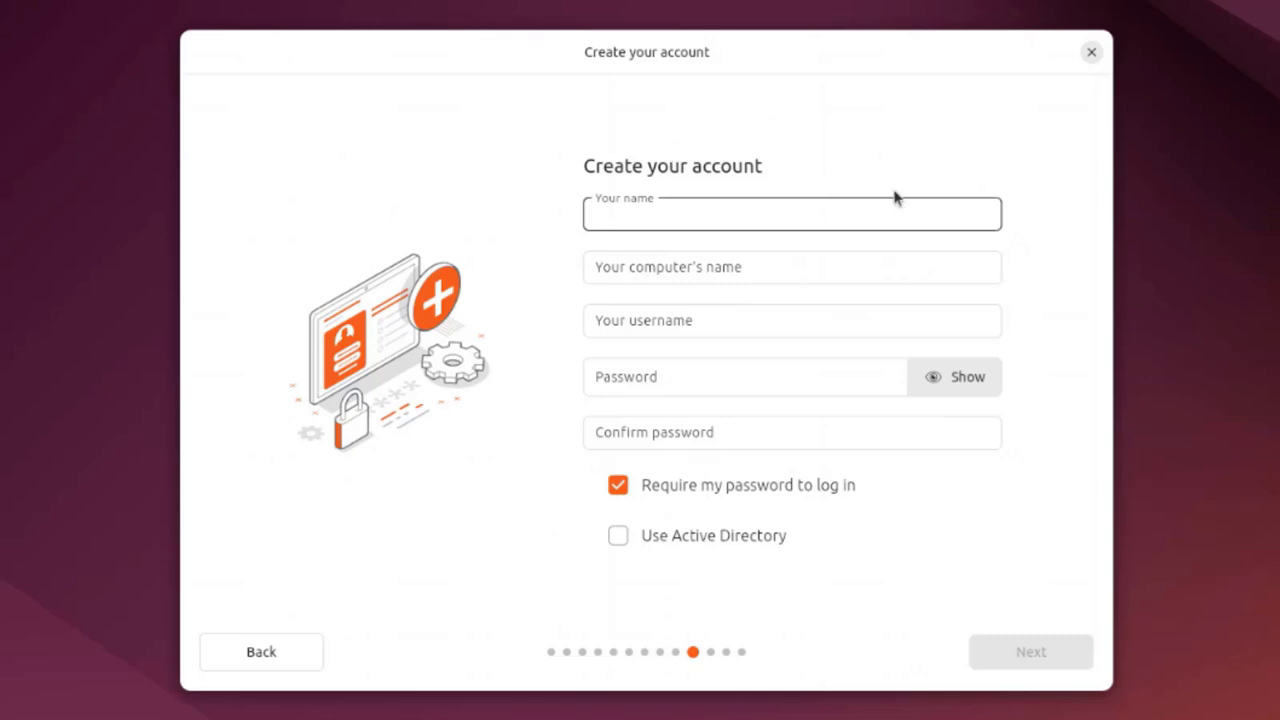
Enter the user's name and replace the suggested computer name with Lenovo
text(John)
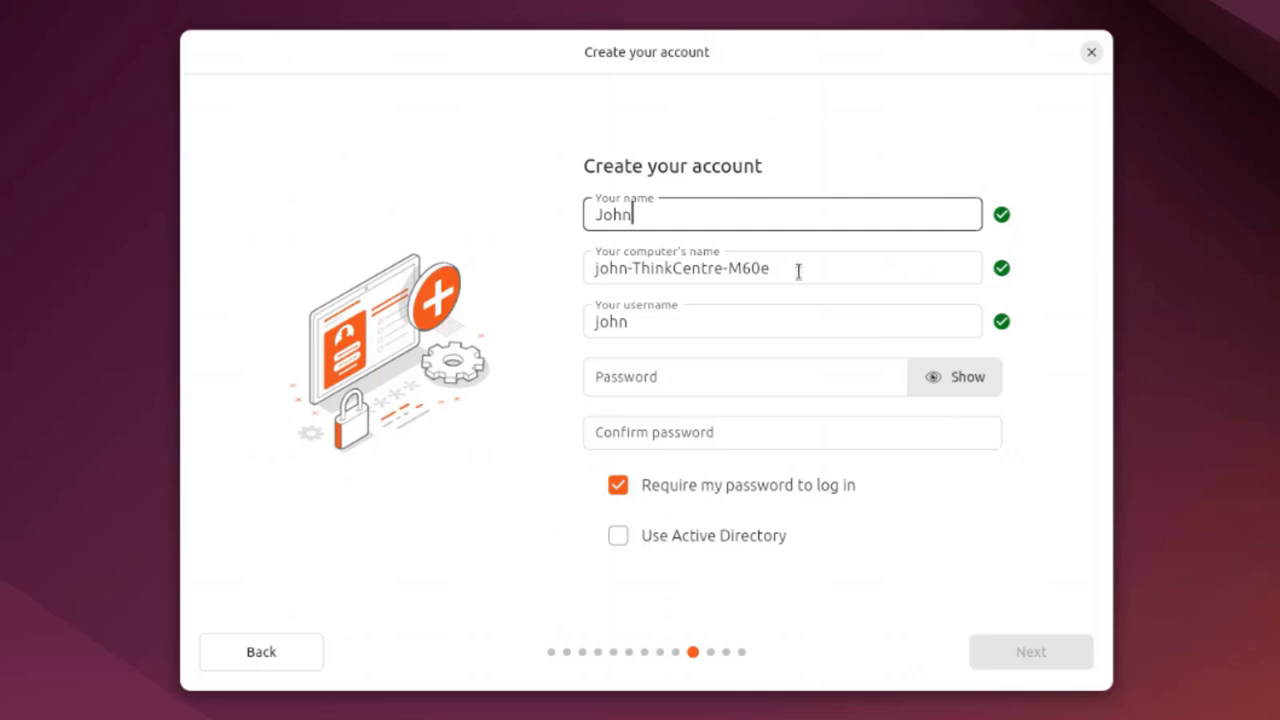
drag(810, 272, 508, 275)
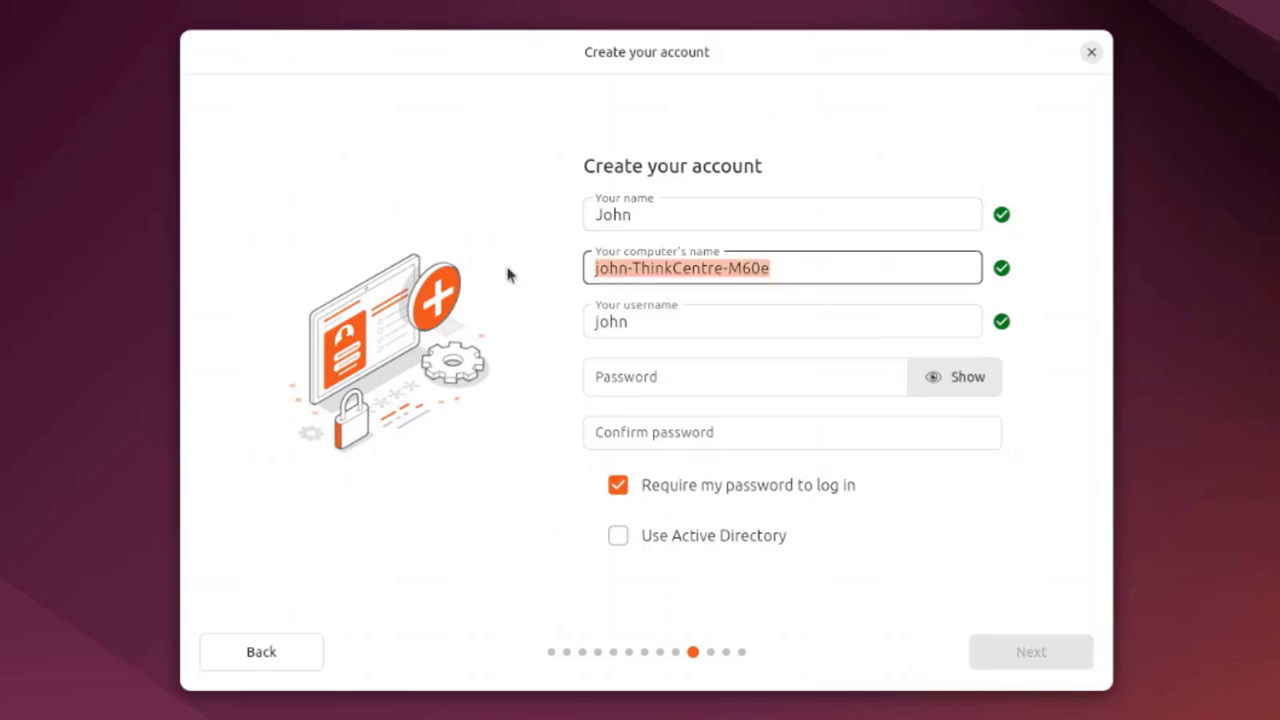
text(Lenovo)
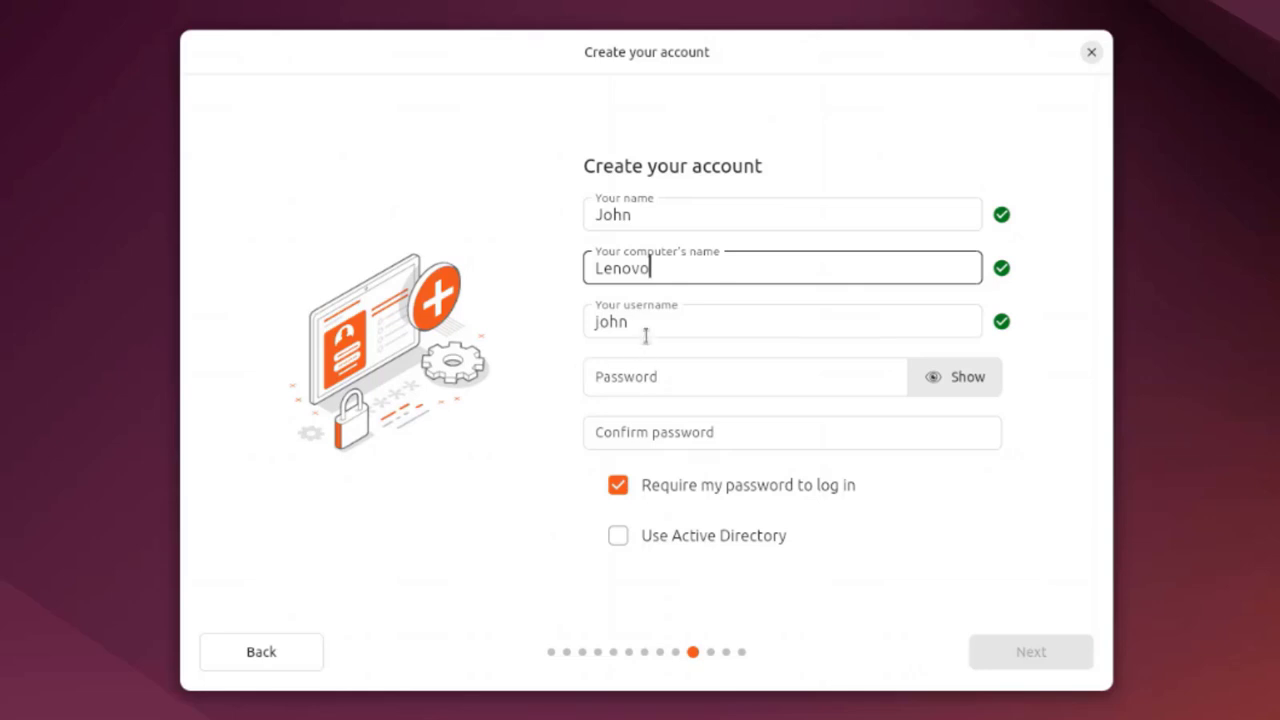
Enter and confirm the account password, then continue
click(653, 366)
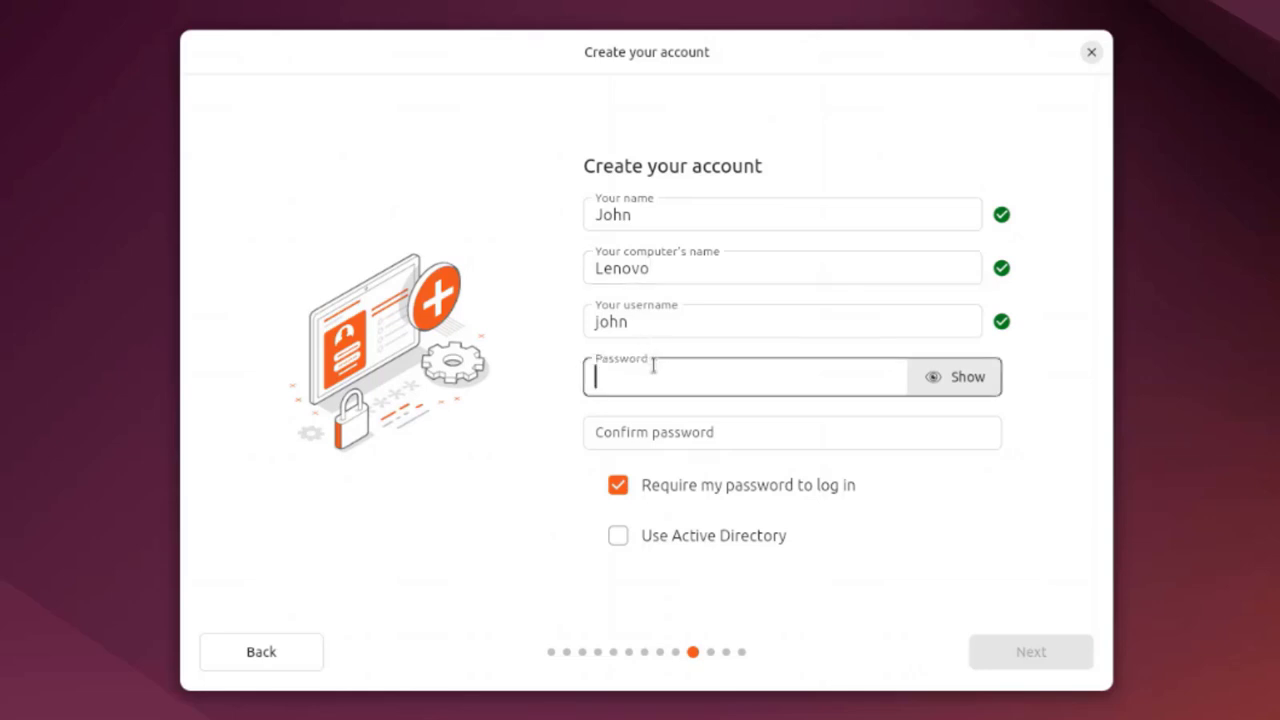
text(1234)
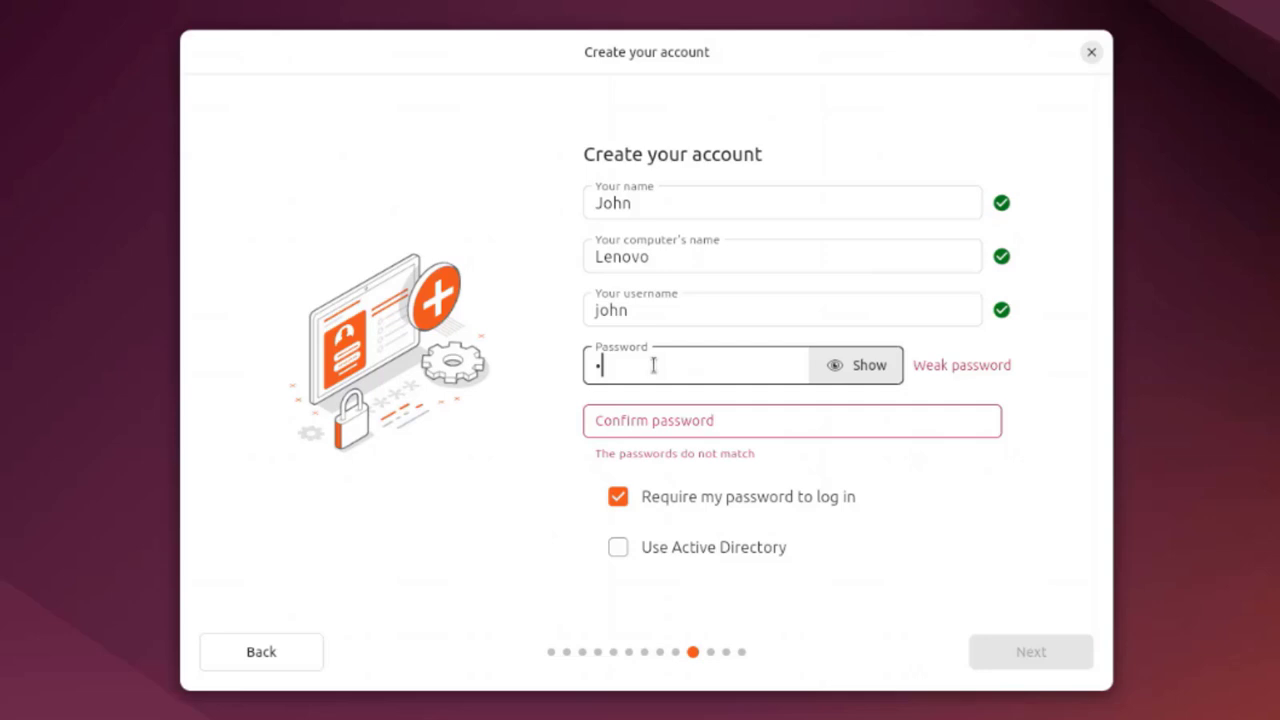
click(669, 423)
text(1)
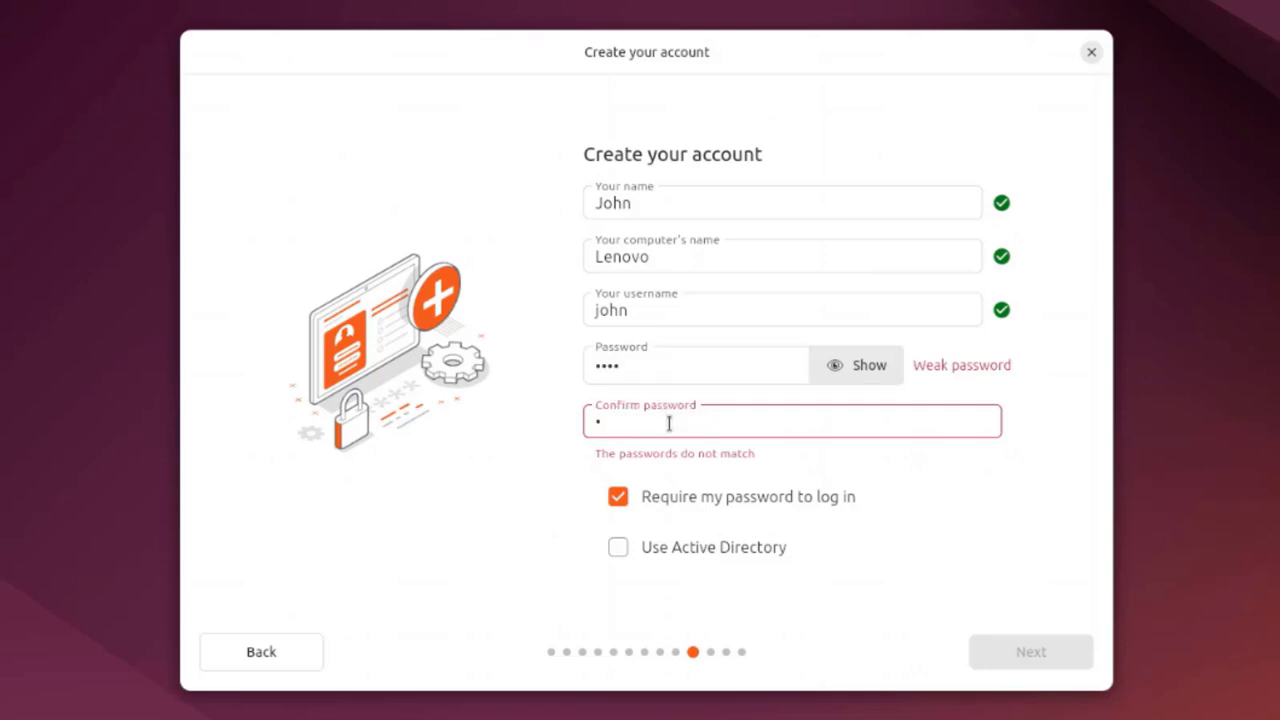
text(234)
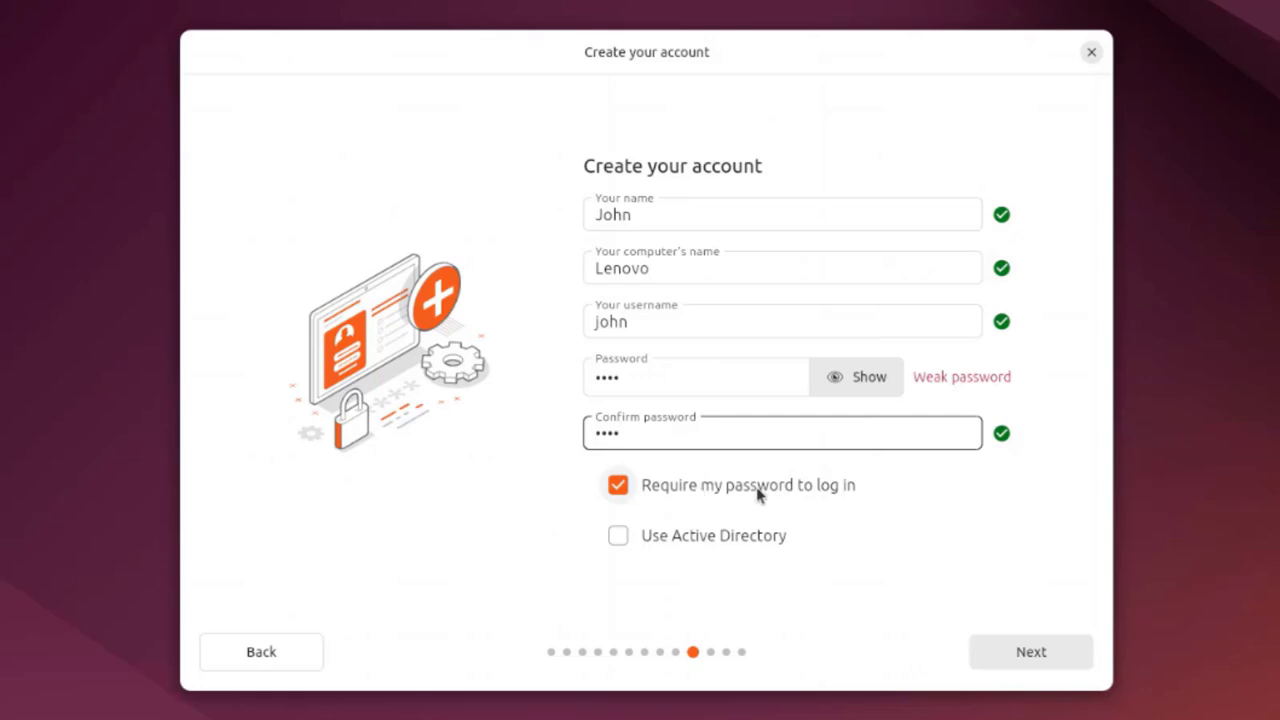
click(1031, 651)
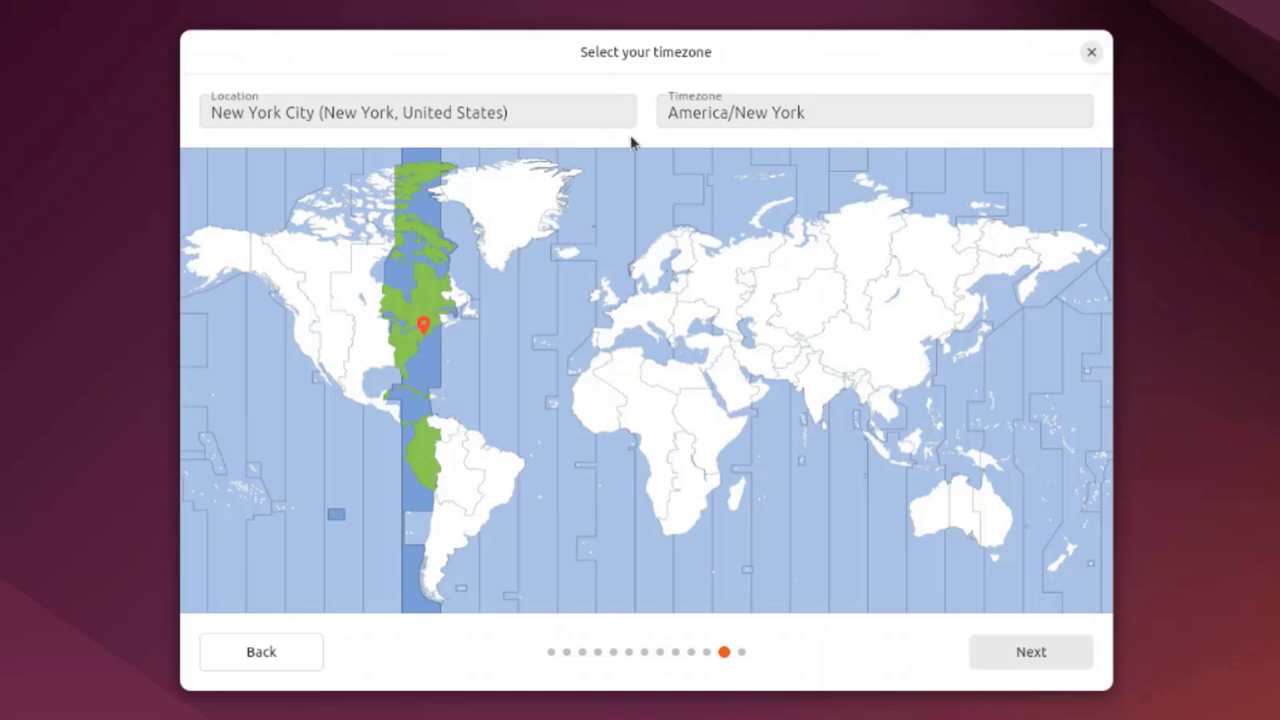
Keep the America/New York timezone and proceed to the installation review
drag(559, 125, 210, 118)
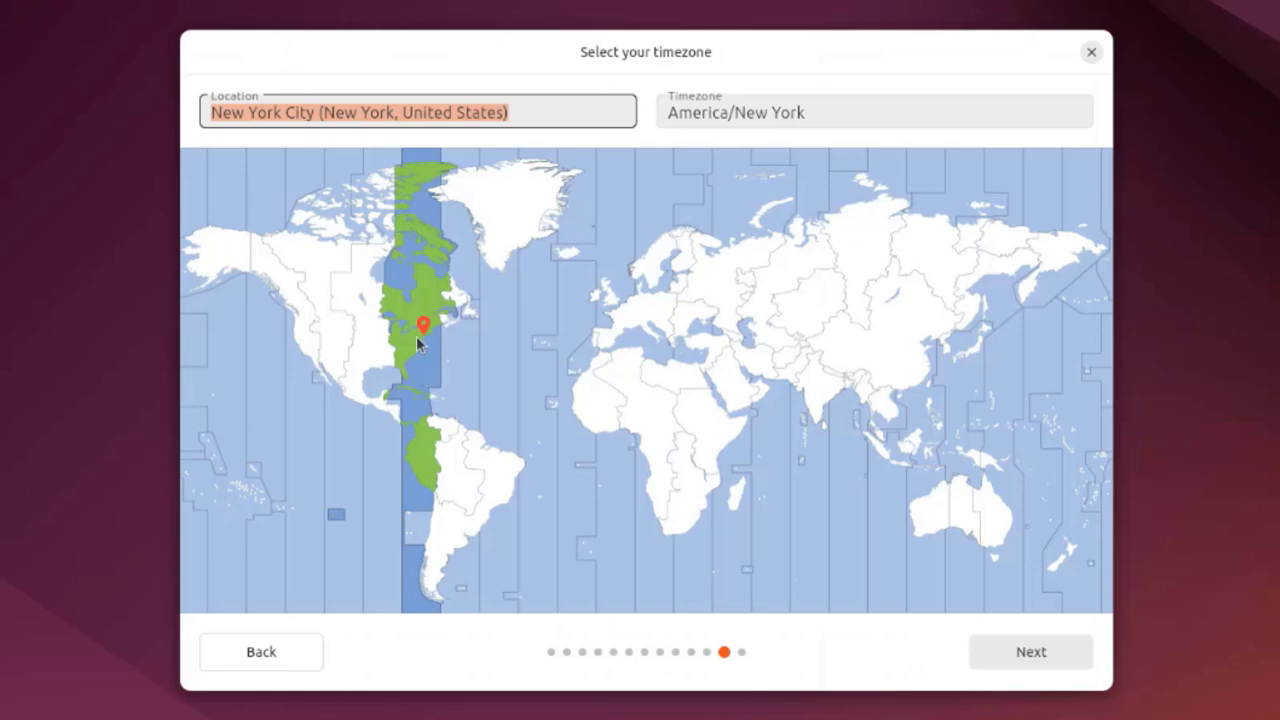
click(1047, 662)
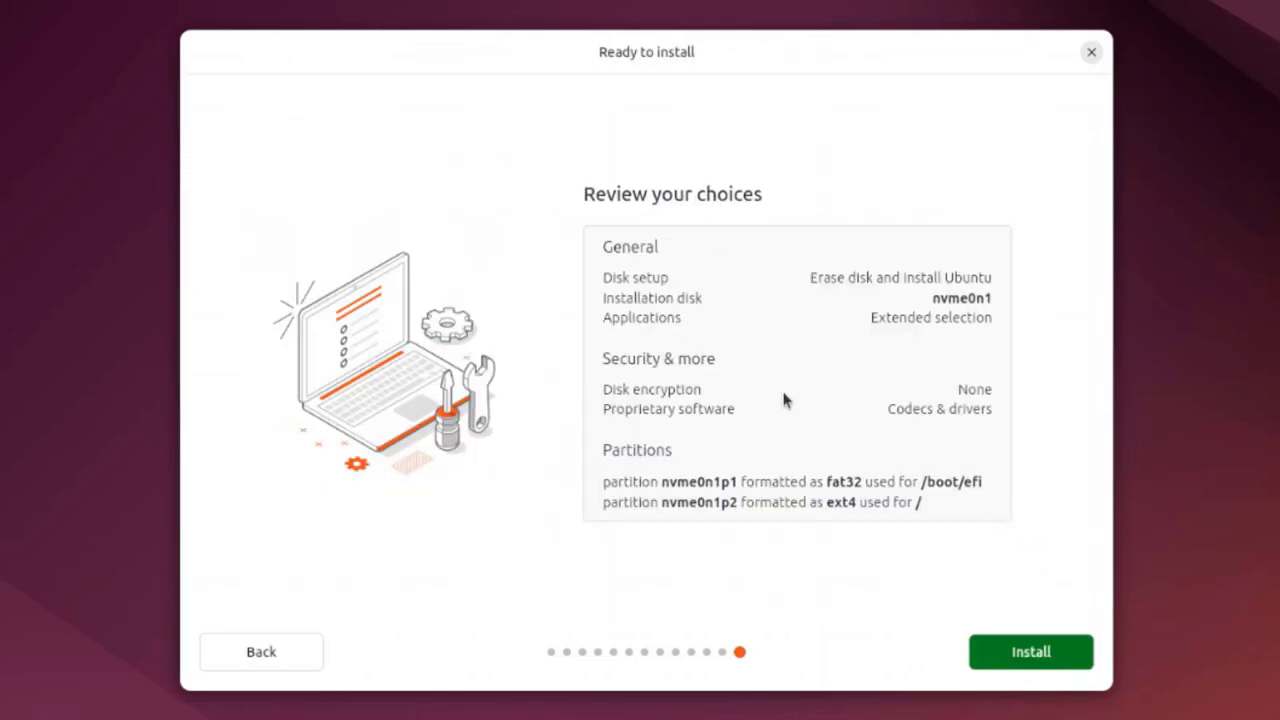
Start the installation from the Review your choices page
click(1026, 656)
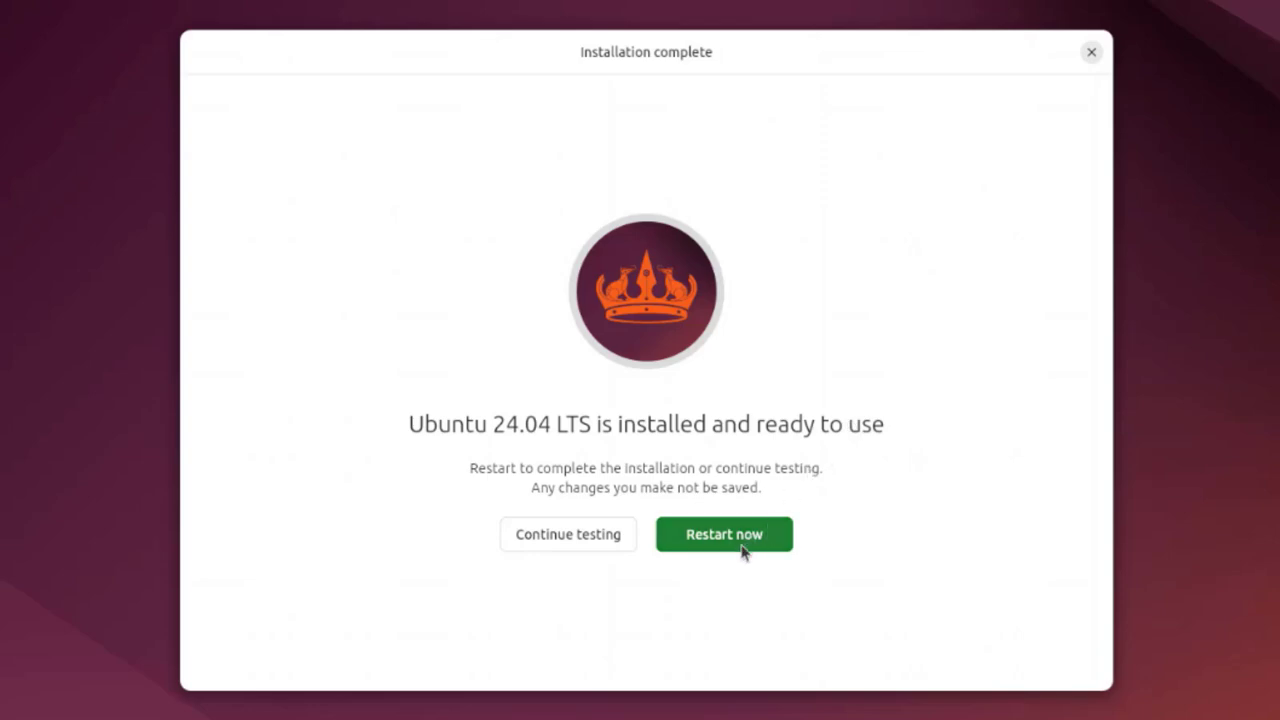
Restart into the newly installed system and sign in with the user's password
click(742, 549)
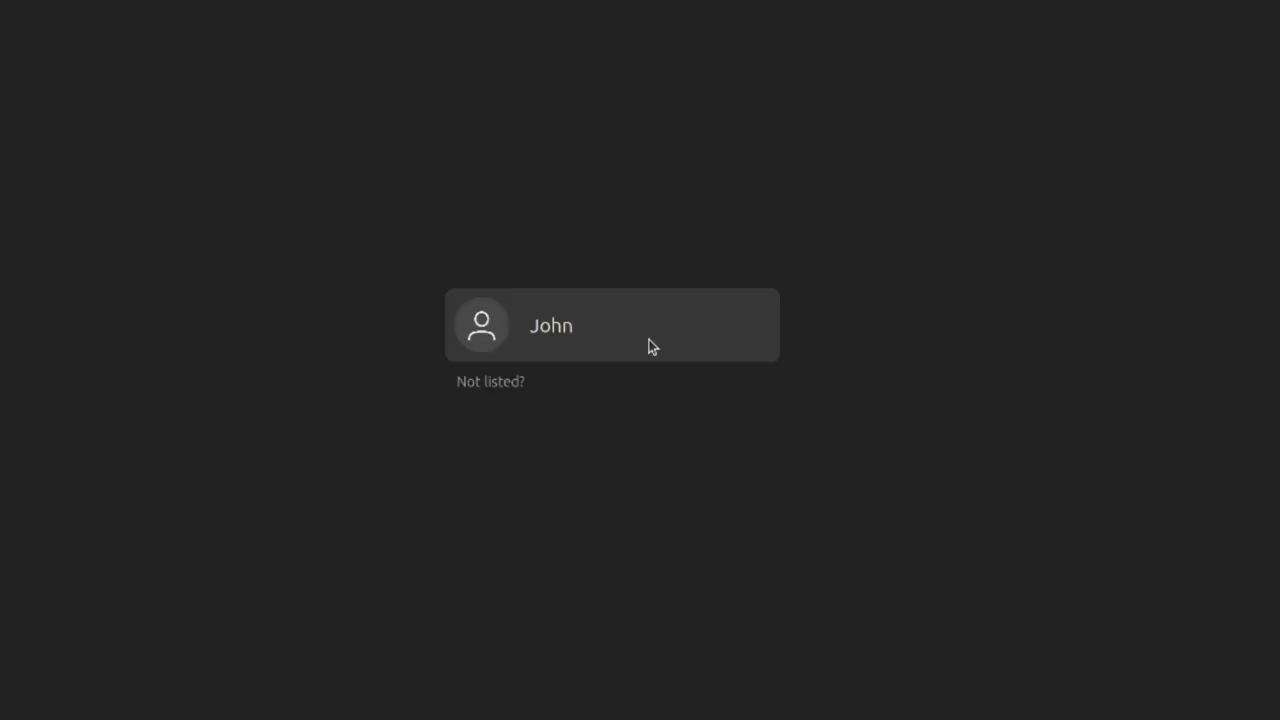
click(650, 345)
text(12)
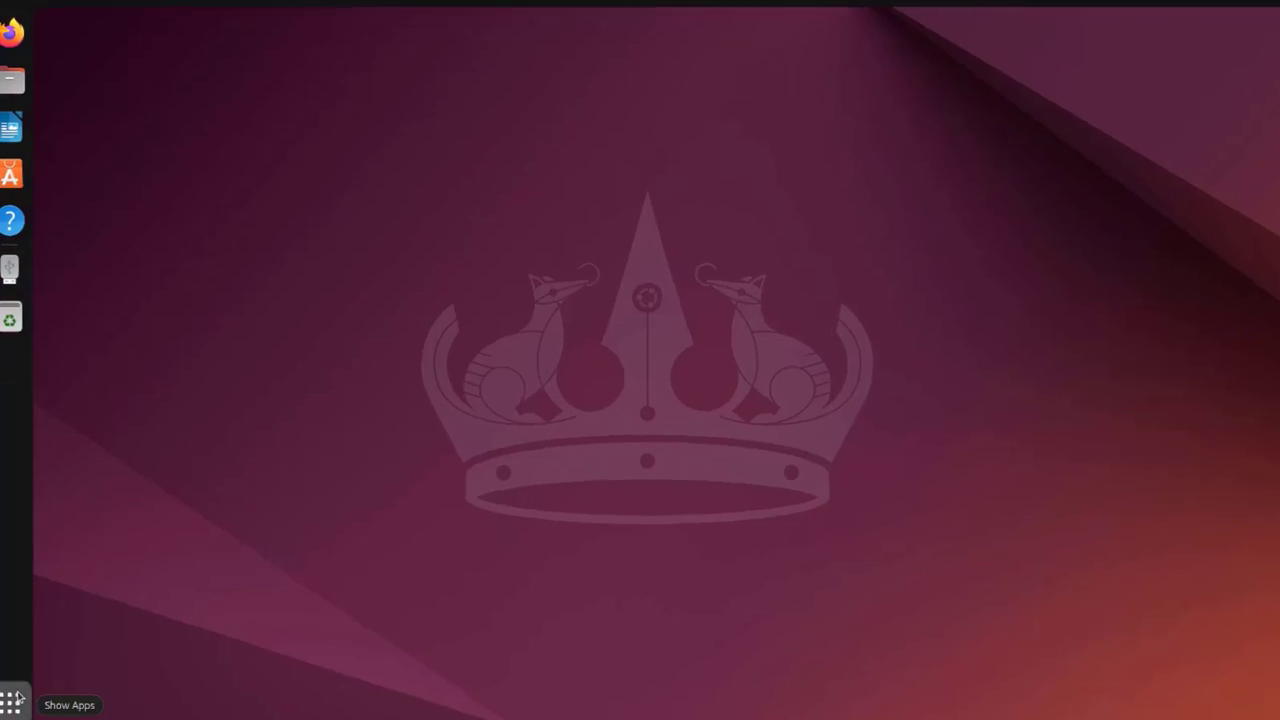
Show the app grid and flip through its pages of installed apps
click(16, 698)
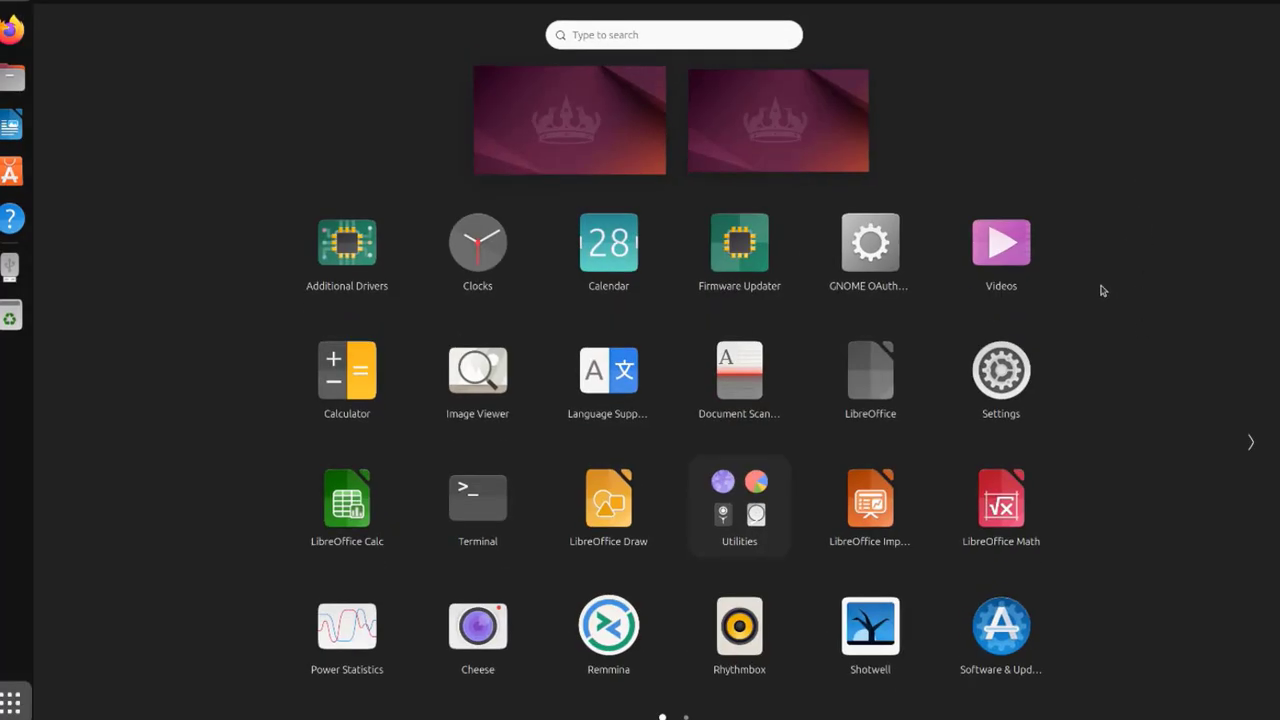
scroll(1100, 430, down, 1)
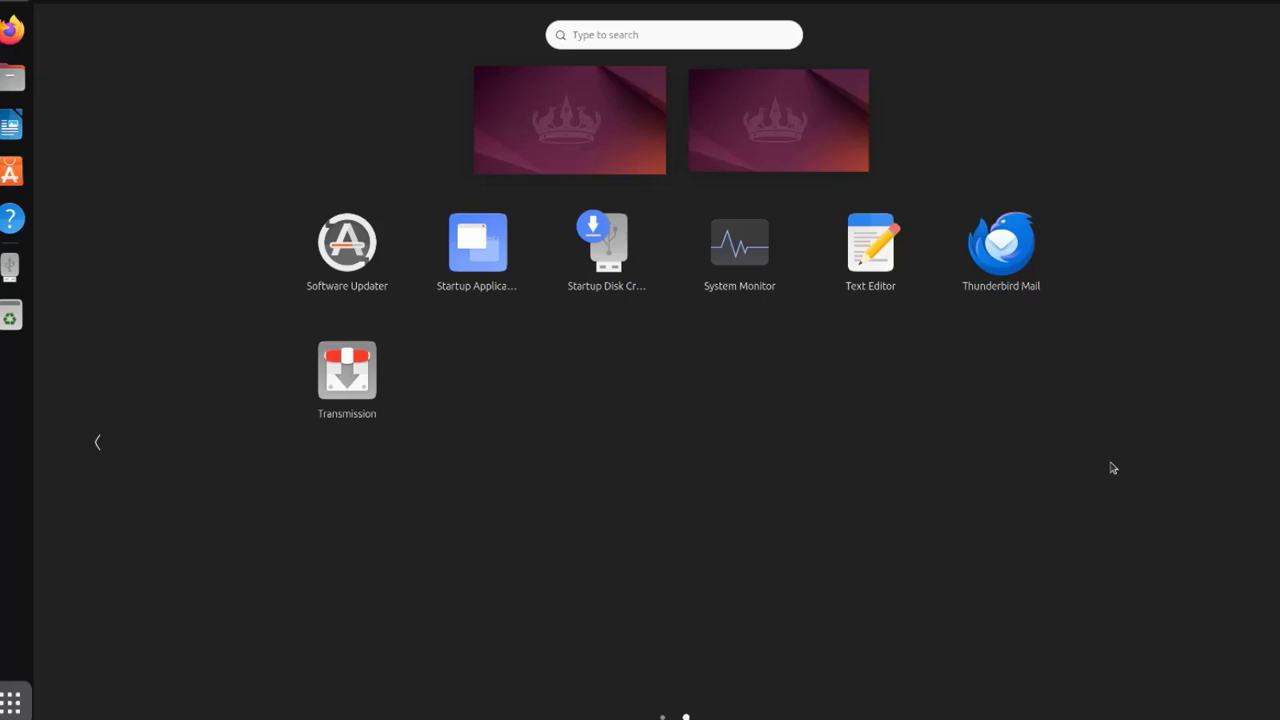
scroll(1113, 468, up, 1)
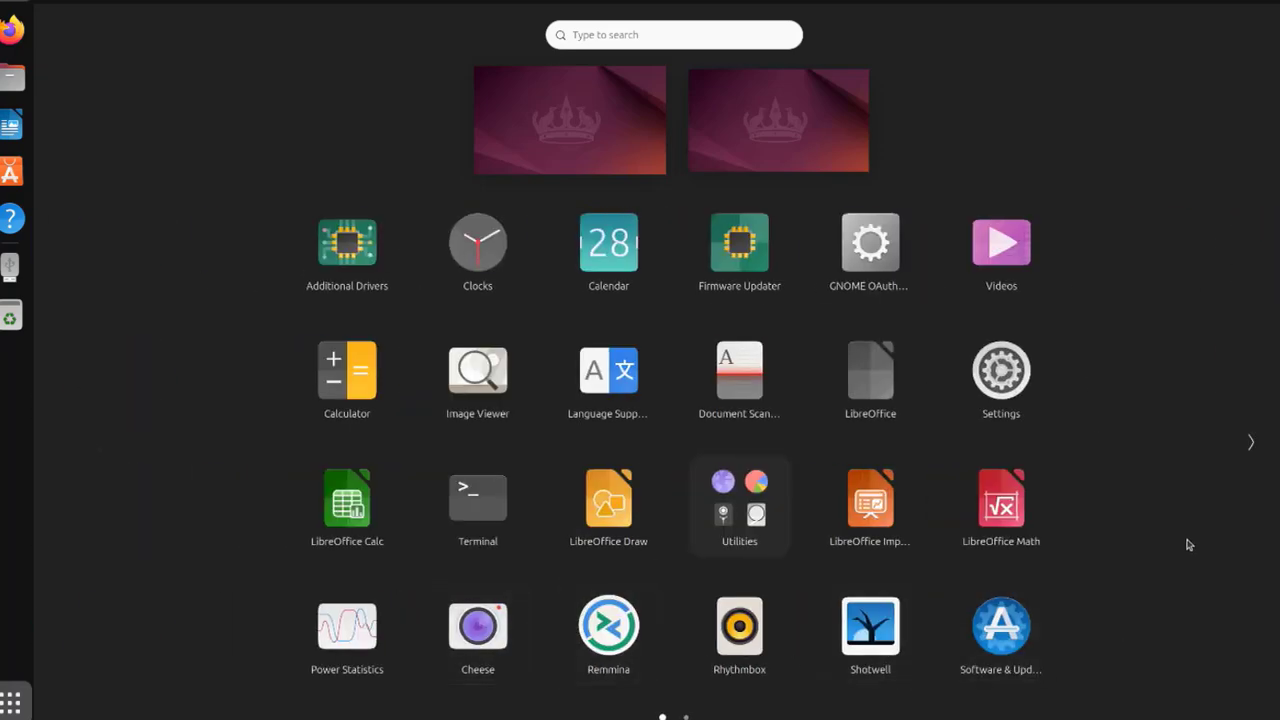
scroll(1199, 462, down, 1)
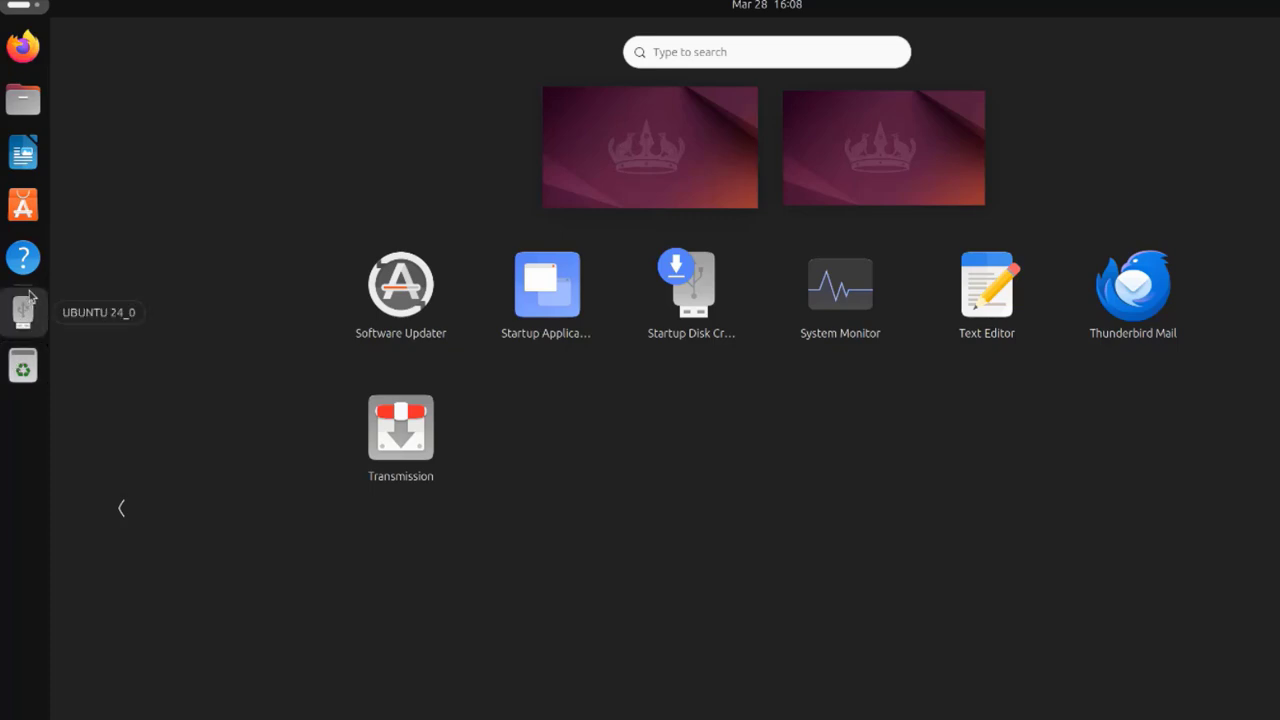
Launch App Center, reposition its window, browse the Explore page, and focus the search box
click(317, 249)
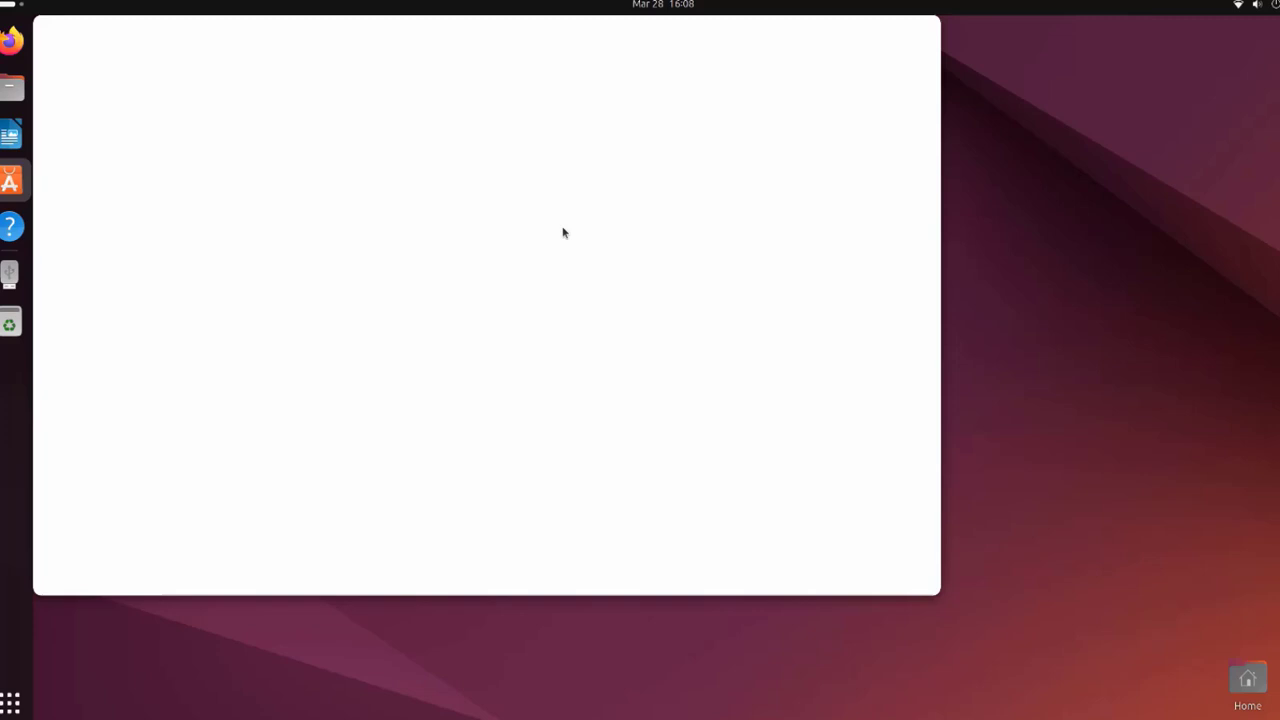
drag(655, 25, 860, 49)
scroll(1035, 422, down, 2)
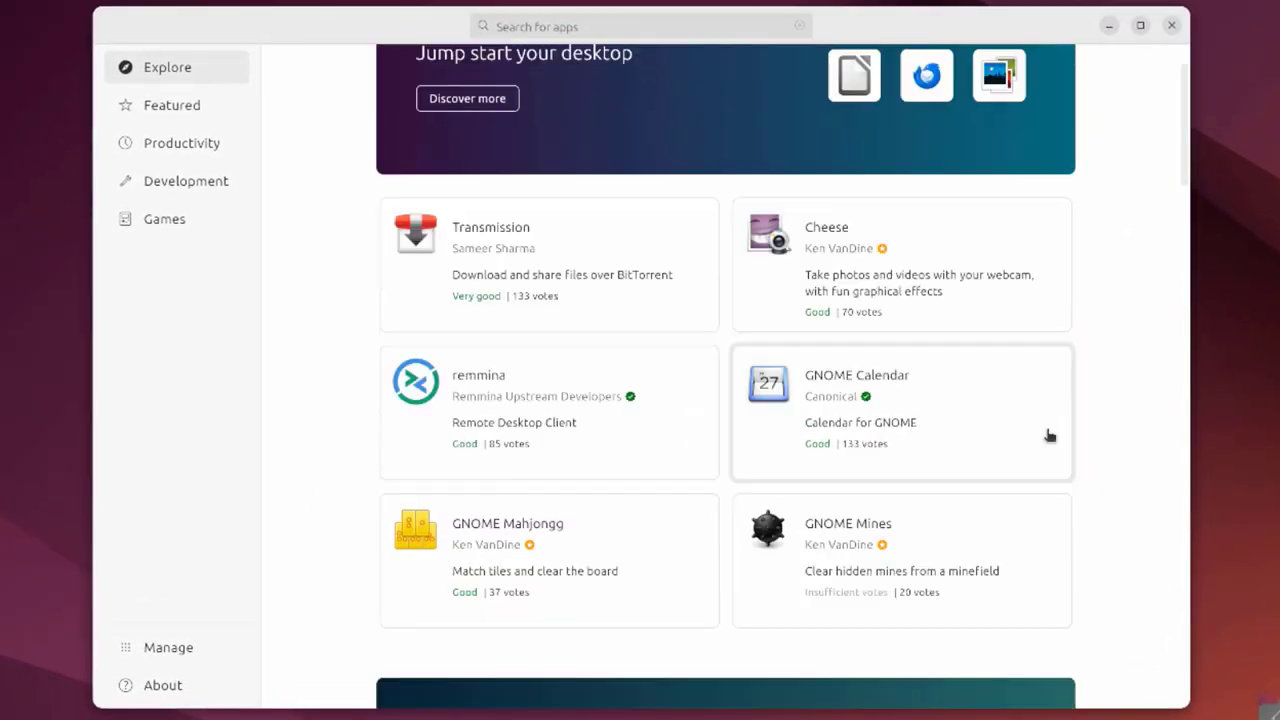
scroll(1049, 435, down, 4)
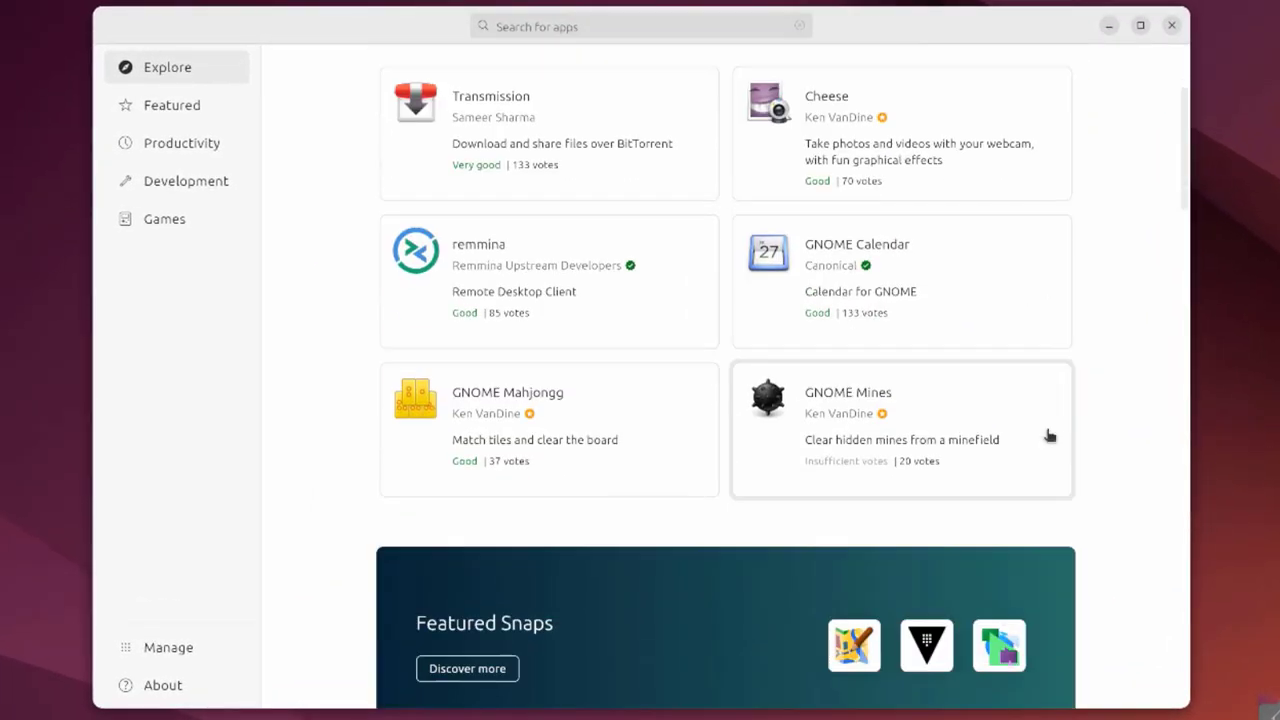
scroll(1049, 436, down, 2)
scroll(1049, 440, down, 10)
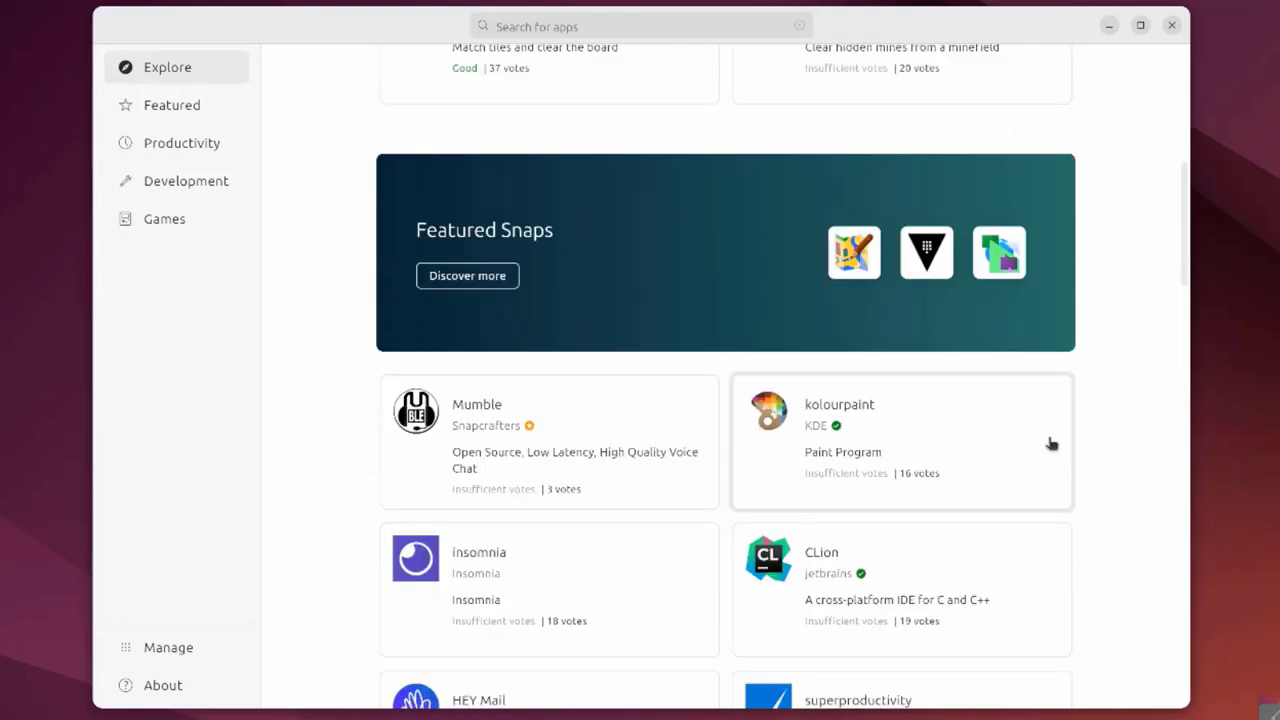
scroll(1048, 446, down, 10)
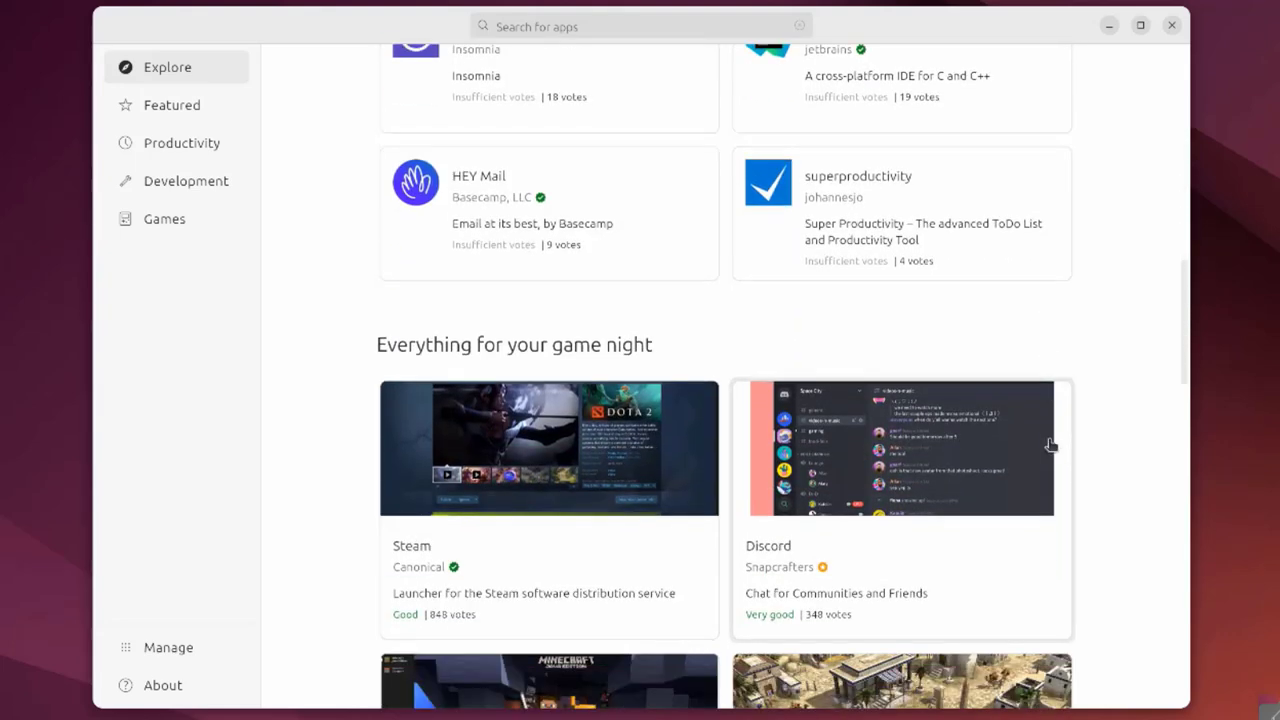
scroll(1048, 446, down, 4)
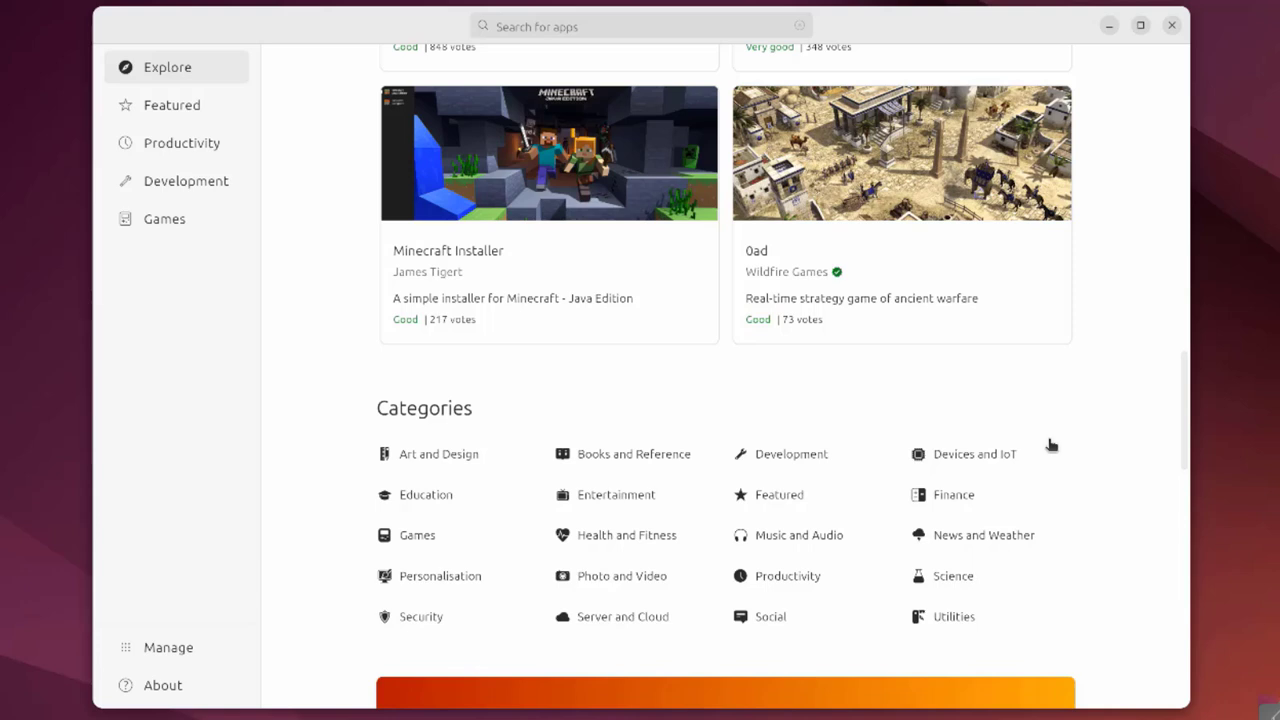
scroll(1050, 444, down, 1)
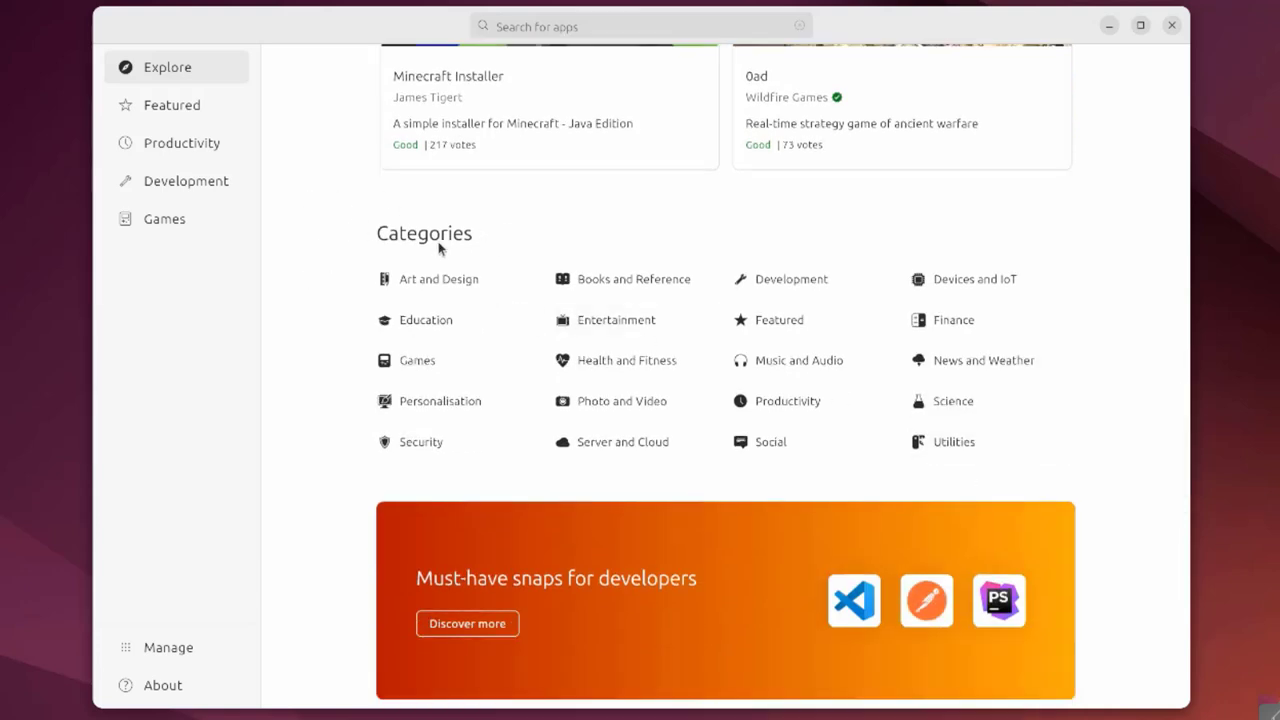
scroll(652, 406, up, 15)
click(483, 18)
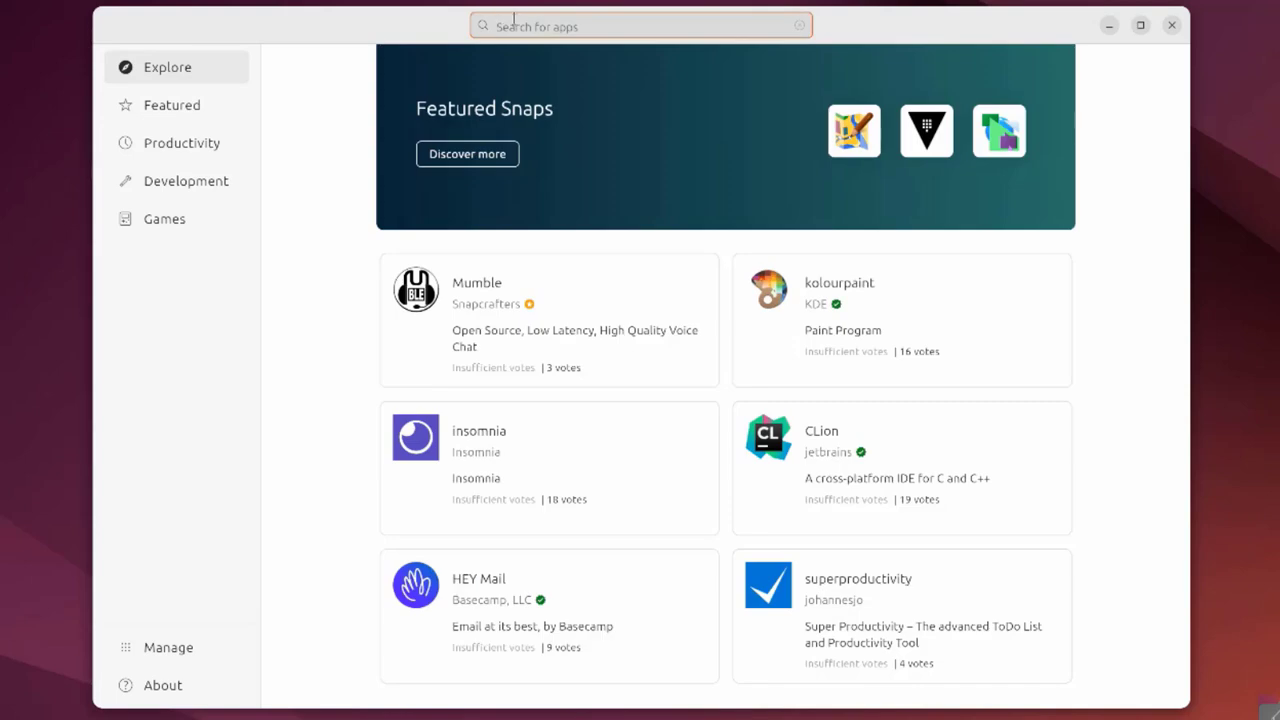
Browse the Featured and Productivity app lists, scrolling through each
click(146, 118)
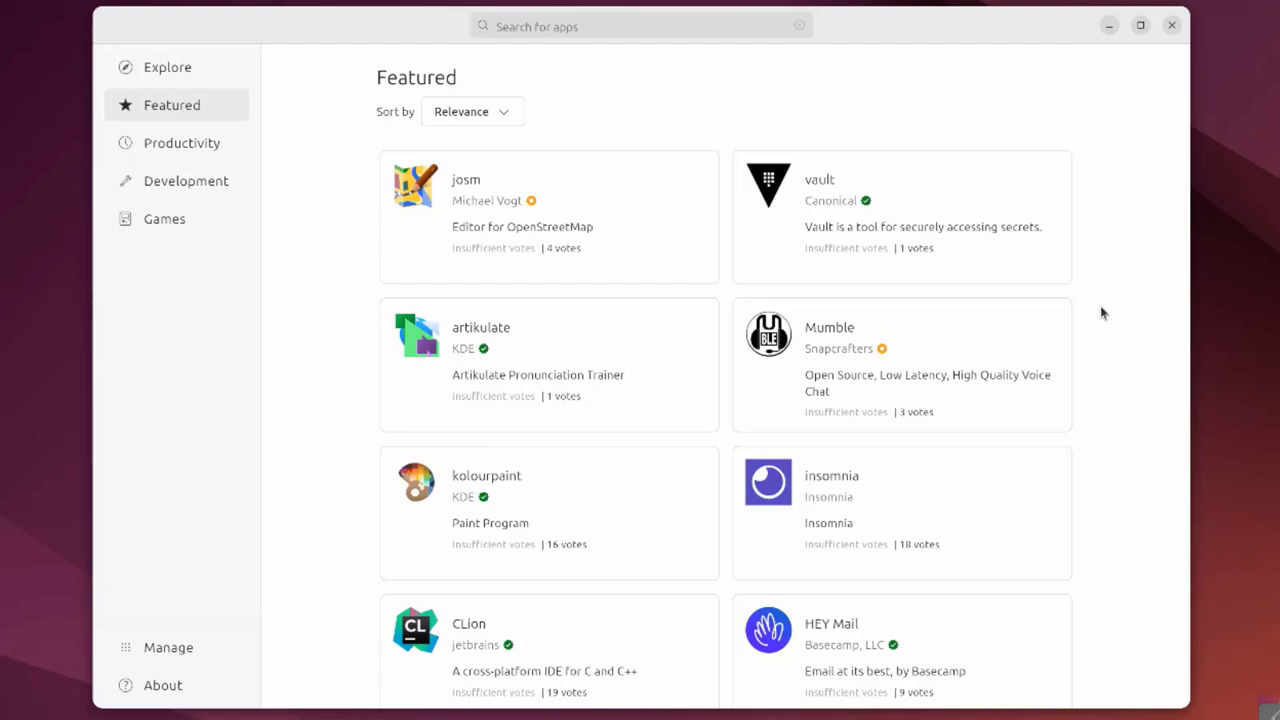
scroll(1090, 324, down, 3)
scroll(1090, 330, down, 3)
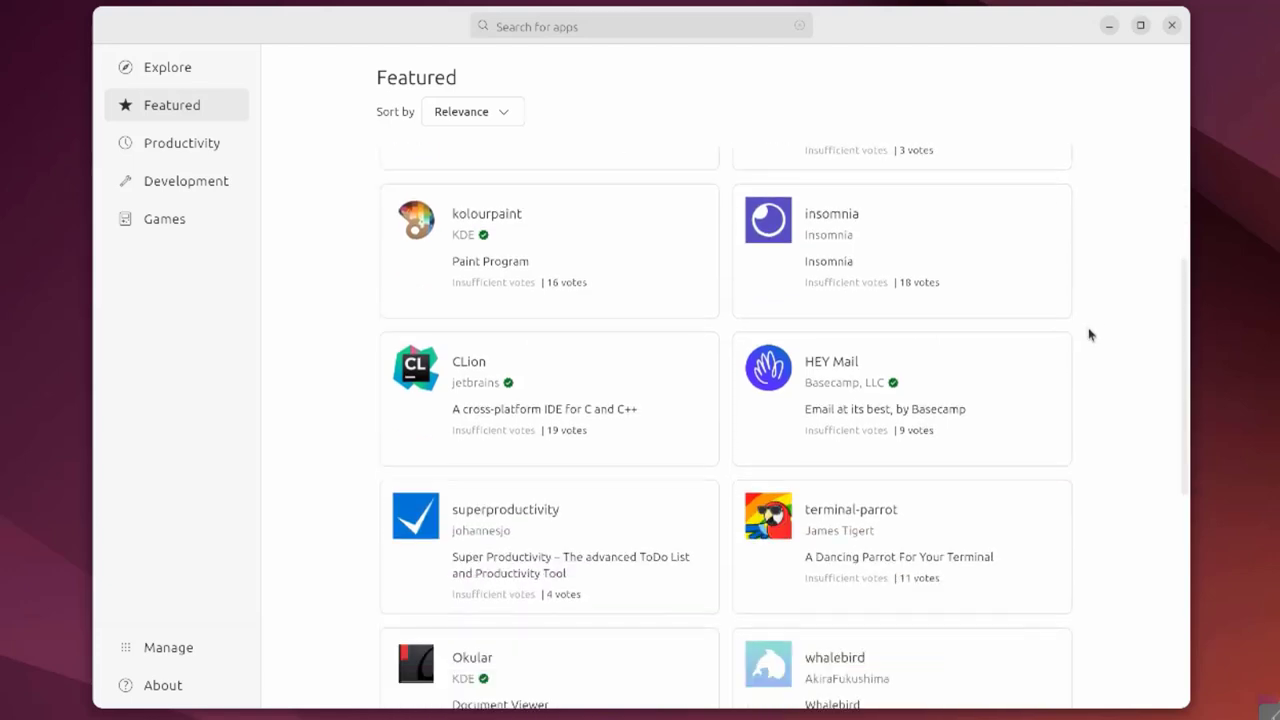
scroll(1090, 335, down, 5)
click(166, 143)
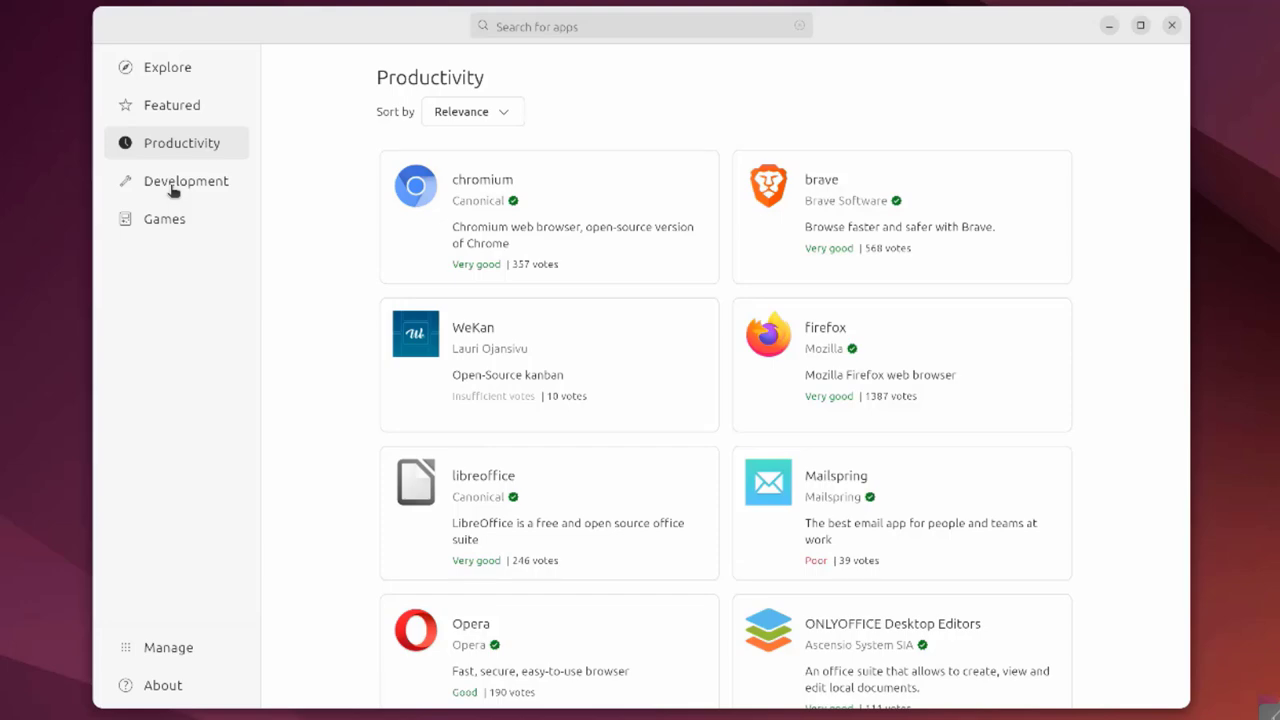
scroll(940, 403, down, 11)
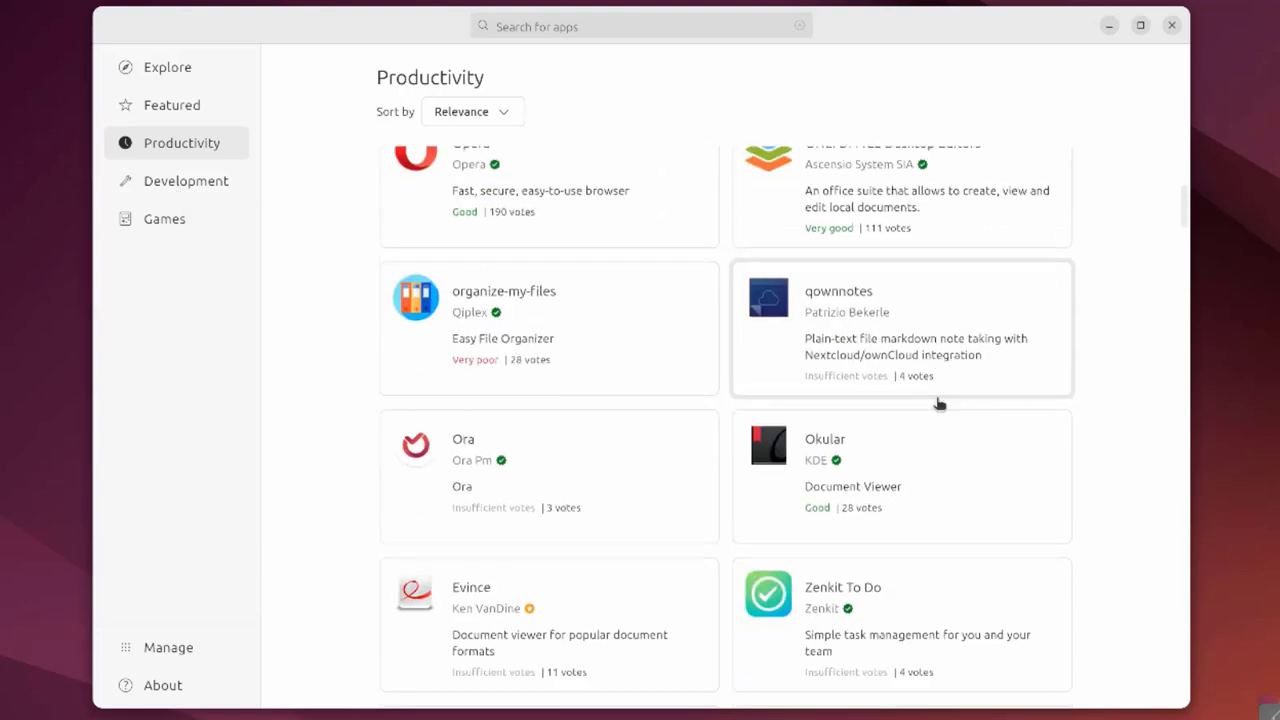
scroll(940, 403, down, 3)
Browse the Development and Games pages, then view the Manage page of installed apps
click(200, 185)
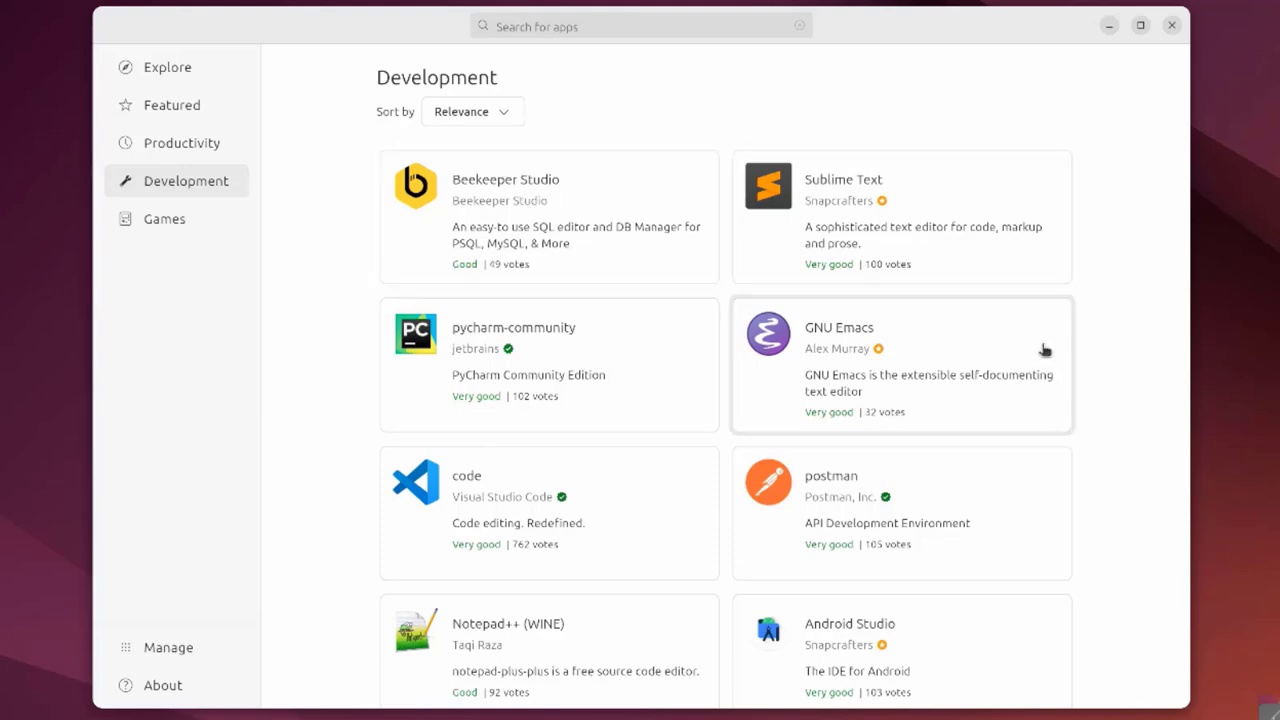
scroll(1046, 350, down, 7)
scroll(1043, 360, down, 5)
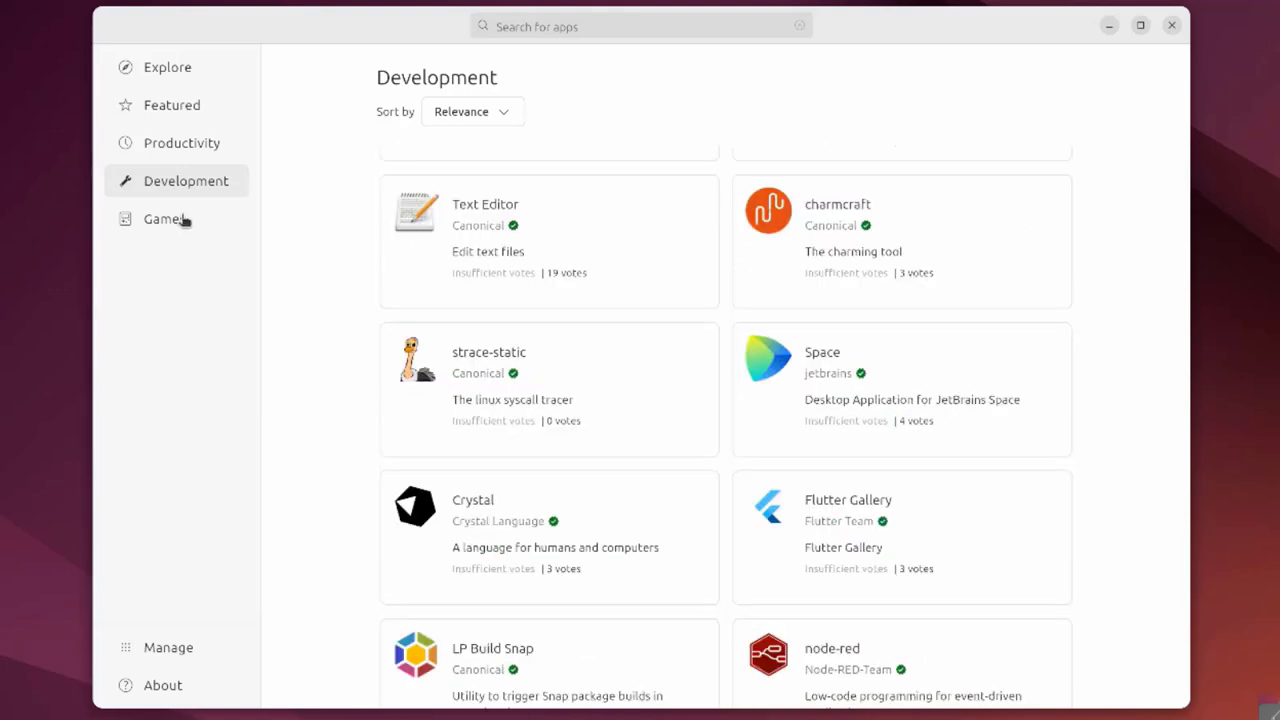
click(180, 219)
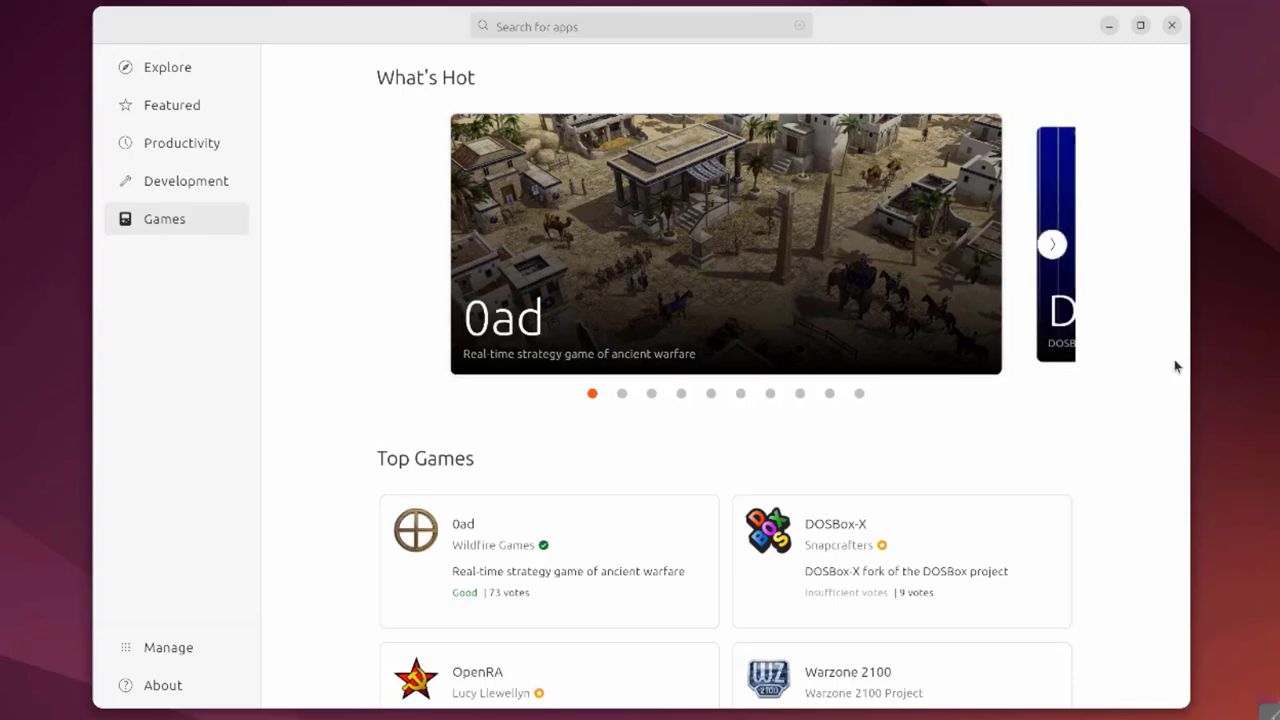
scroll(1128, 413, down, 10)
scroll(1128, 413, down, 12)
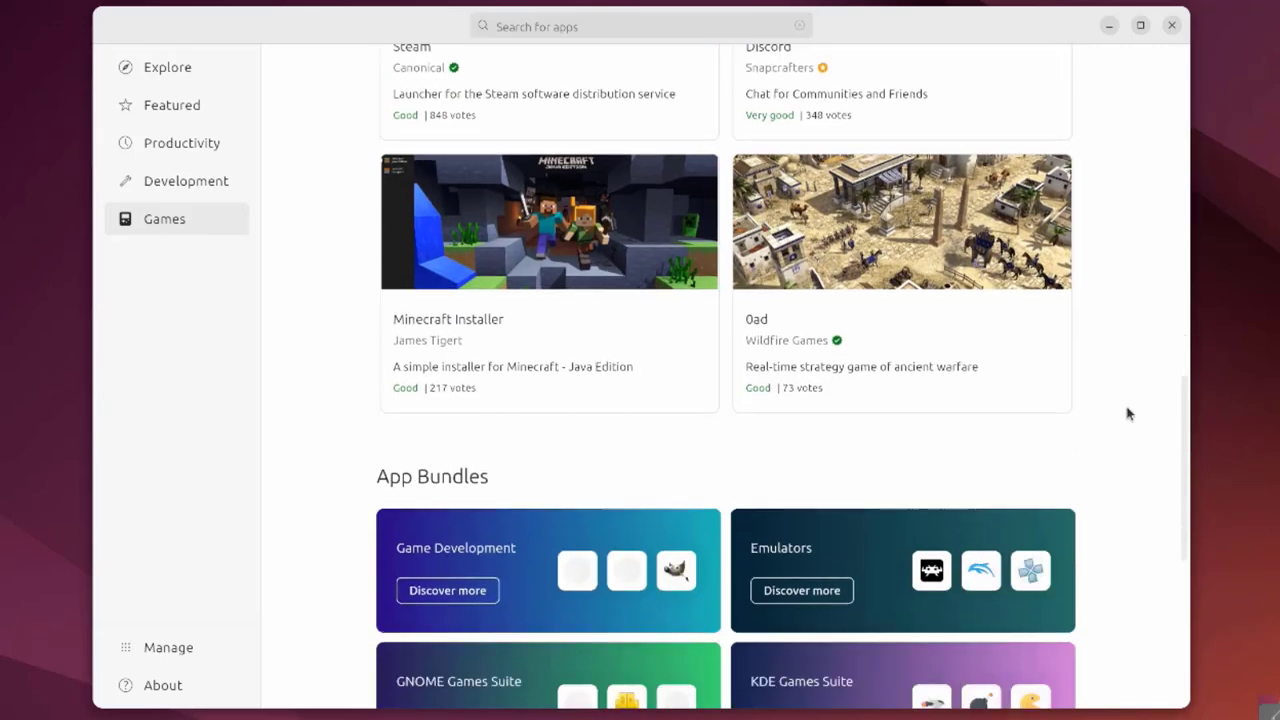
scroll(1128, 413, down, 2)
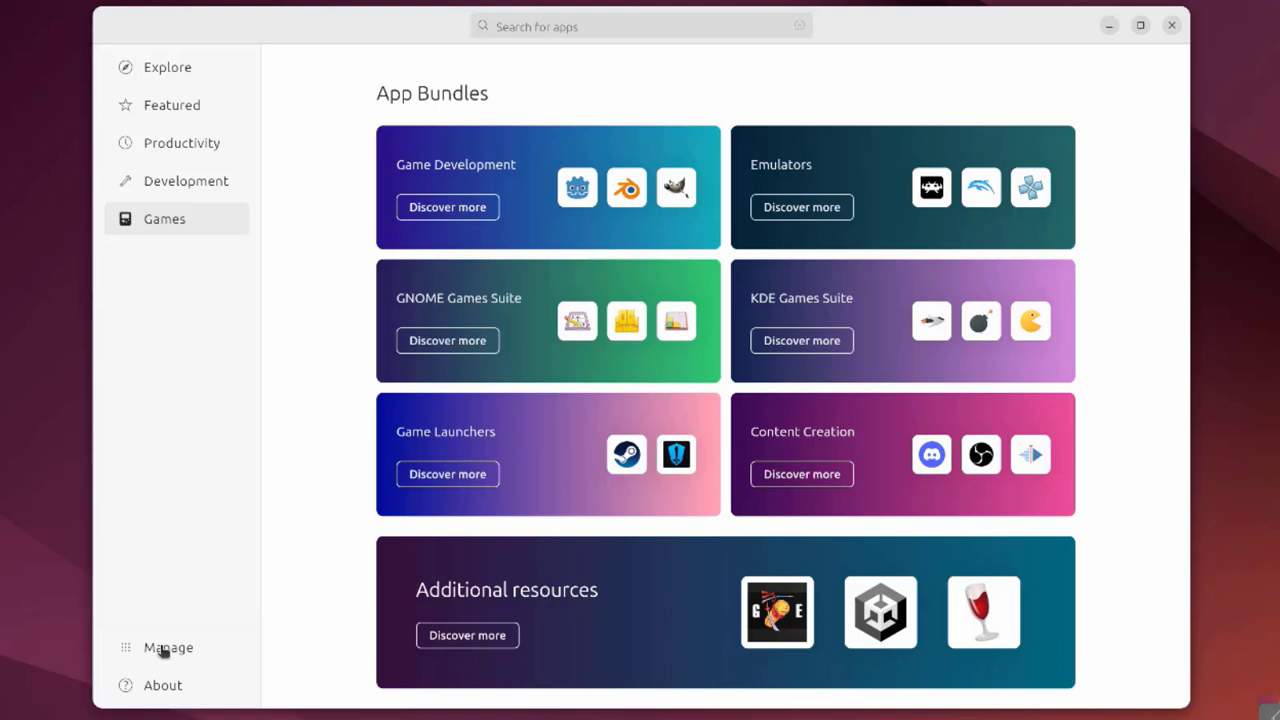
click(165, 648)
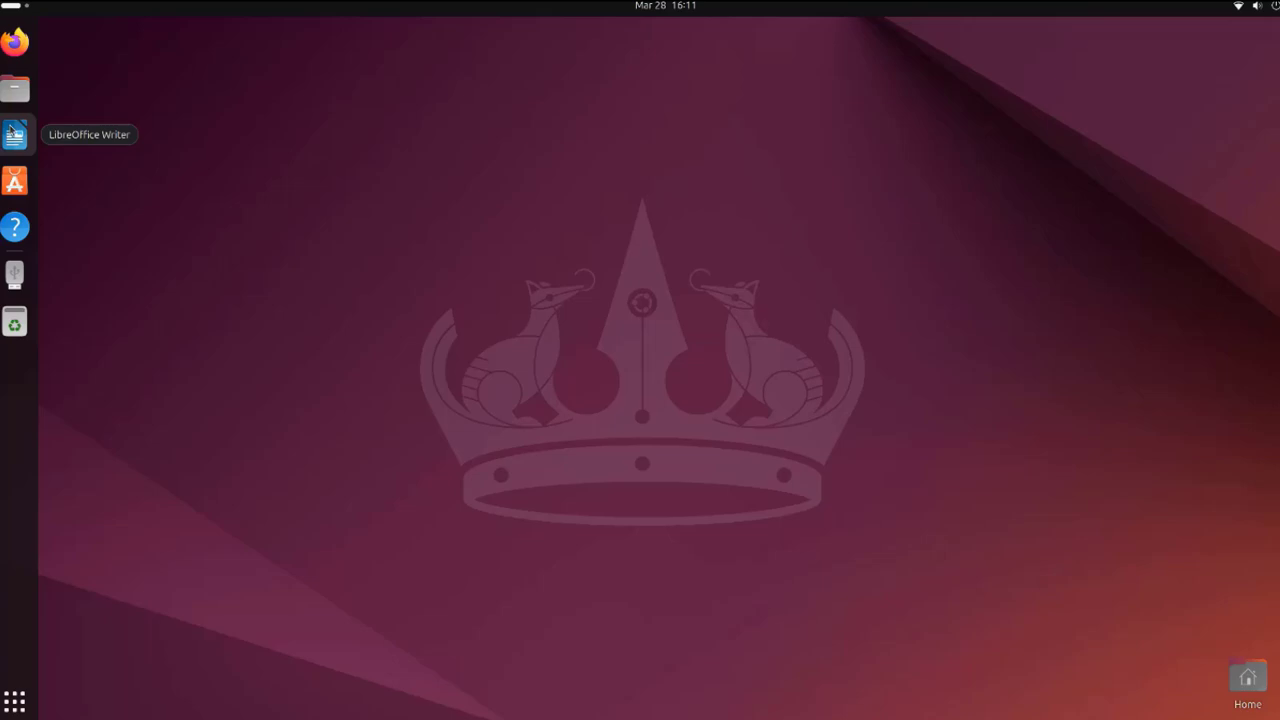
Open a blank LibreOffice Writer document, close it, and open Files on the Home folder
click(13, 132)
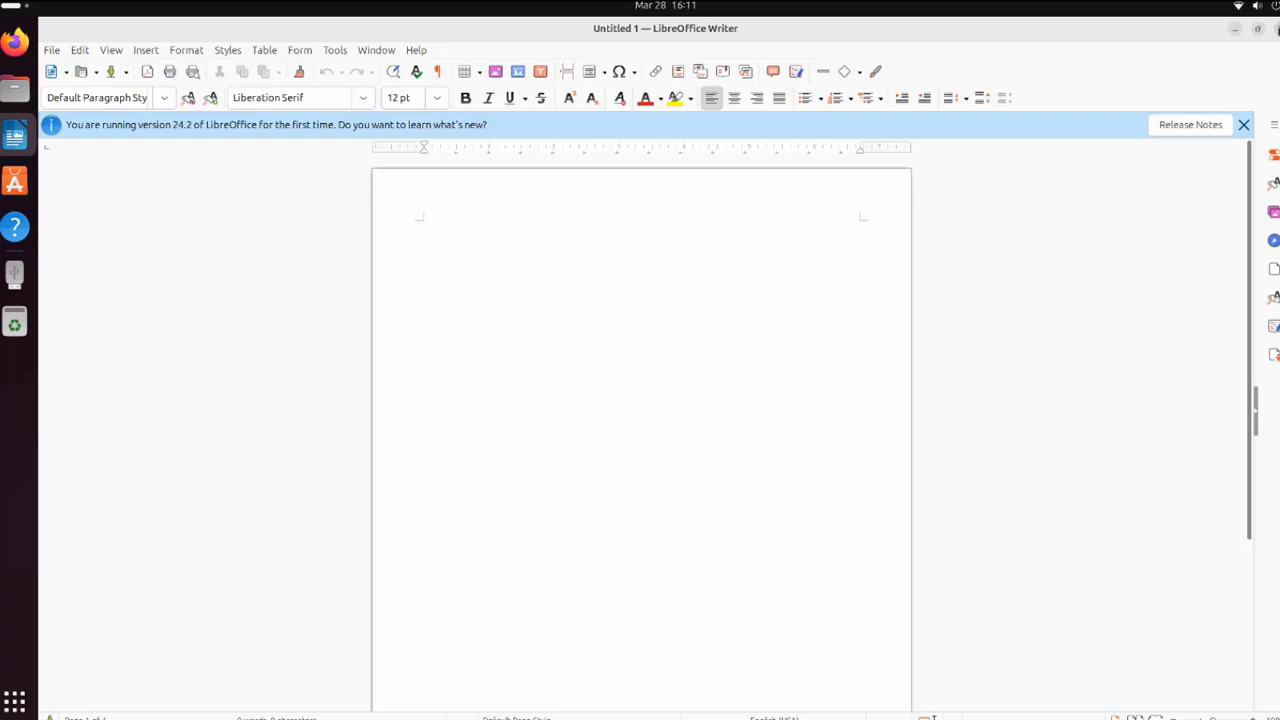
click(1277, 28)
click(6, 92)
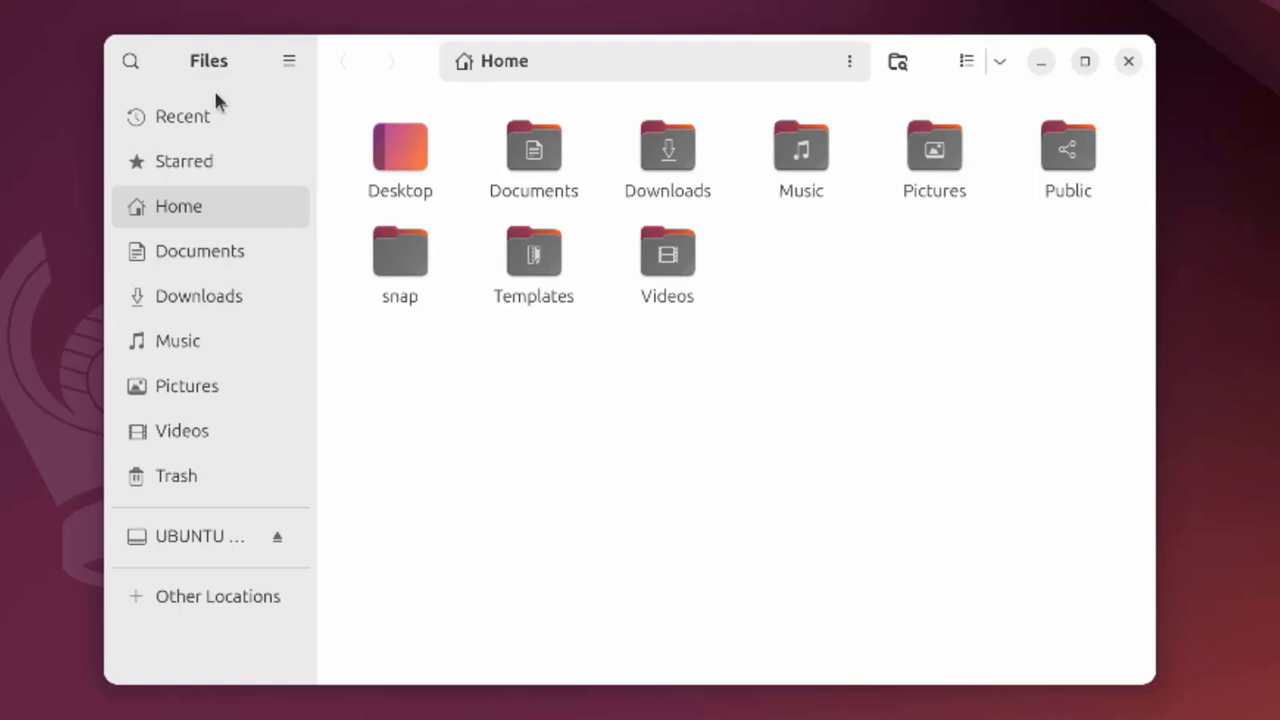
Visit Recent, Starred, Home, Documents, Downloads, Music, Pictures and Videos in turn
click(91, 66)
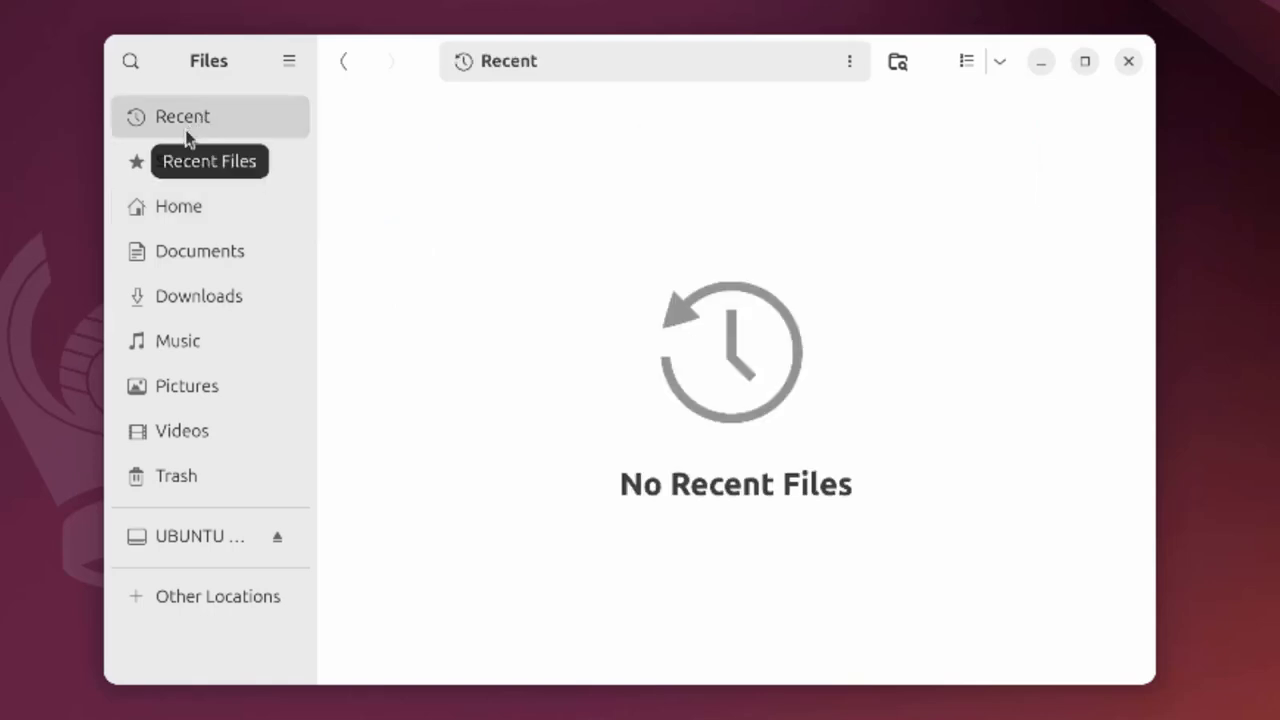
click(183, 167)
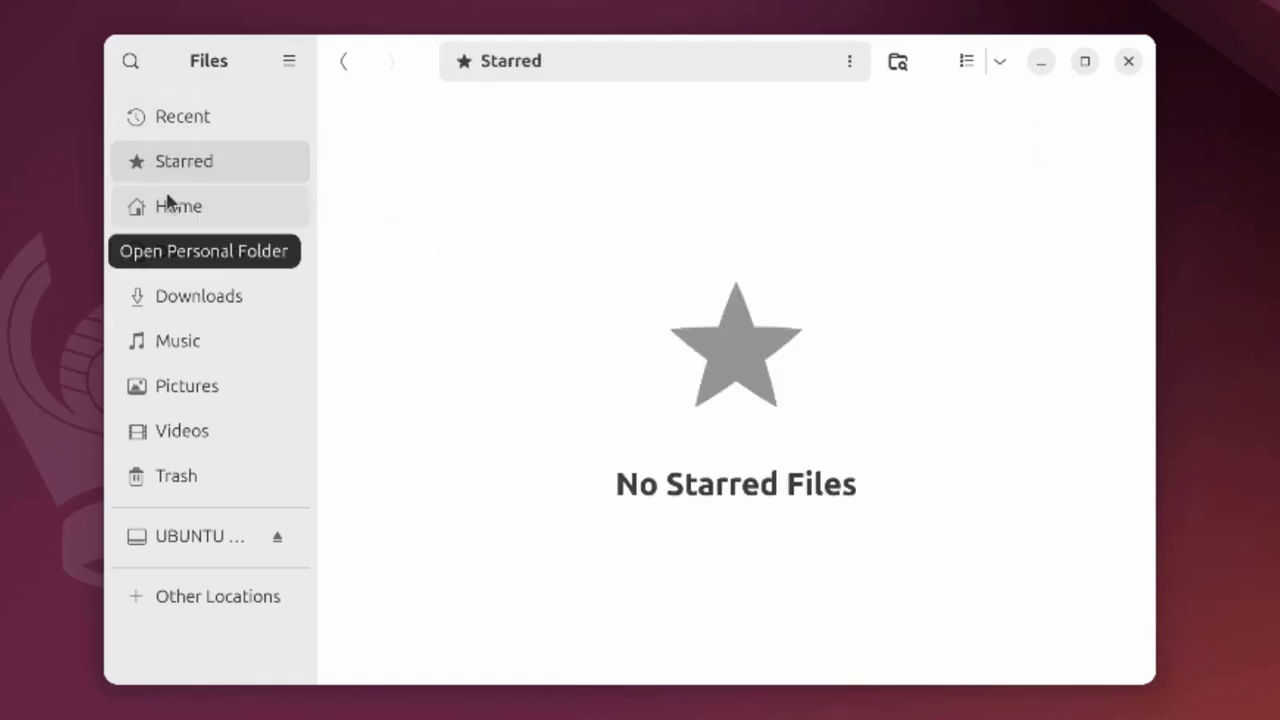
click(167, 208)
click(175, 262)
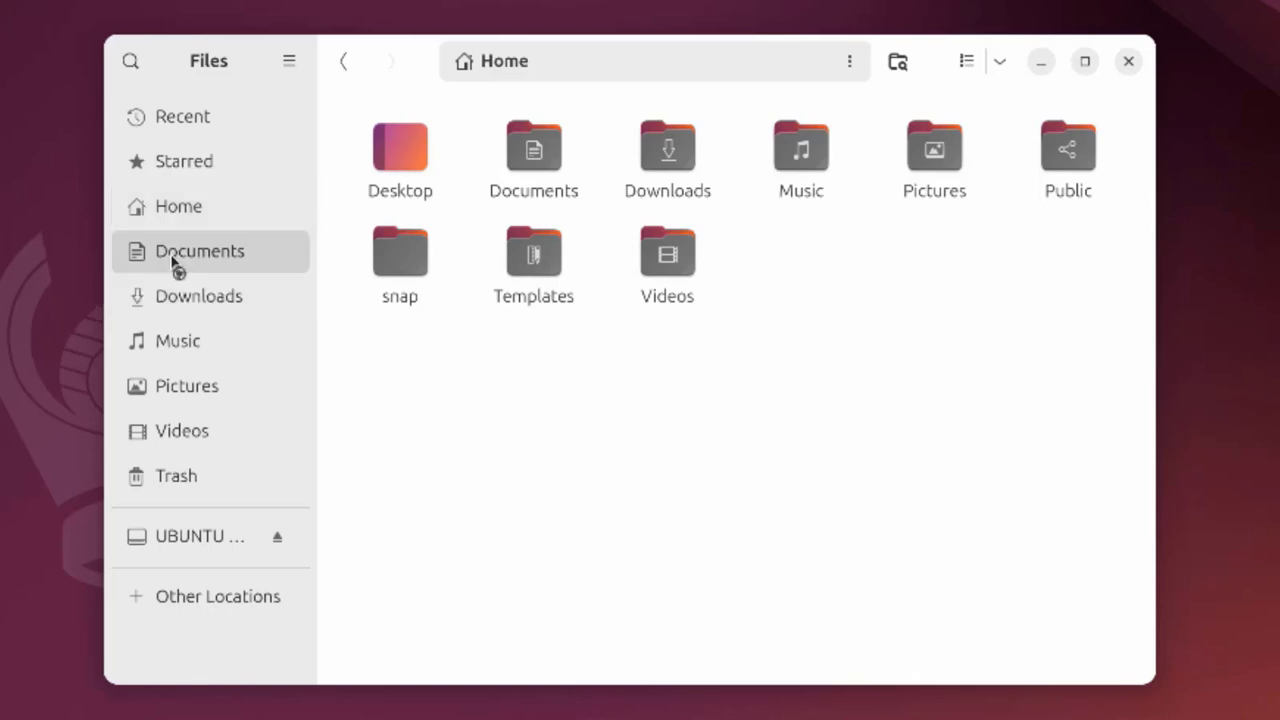
click(177, 294)
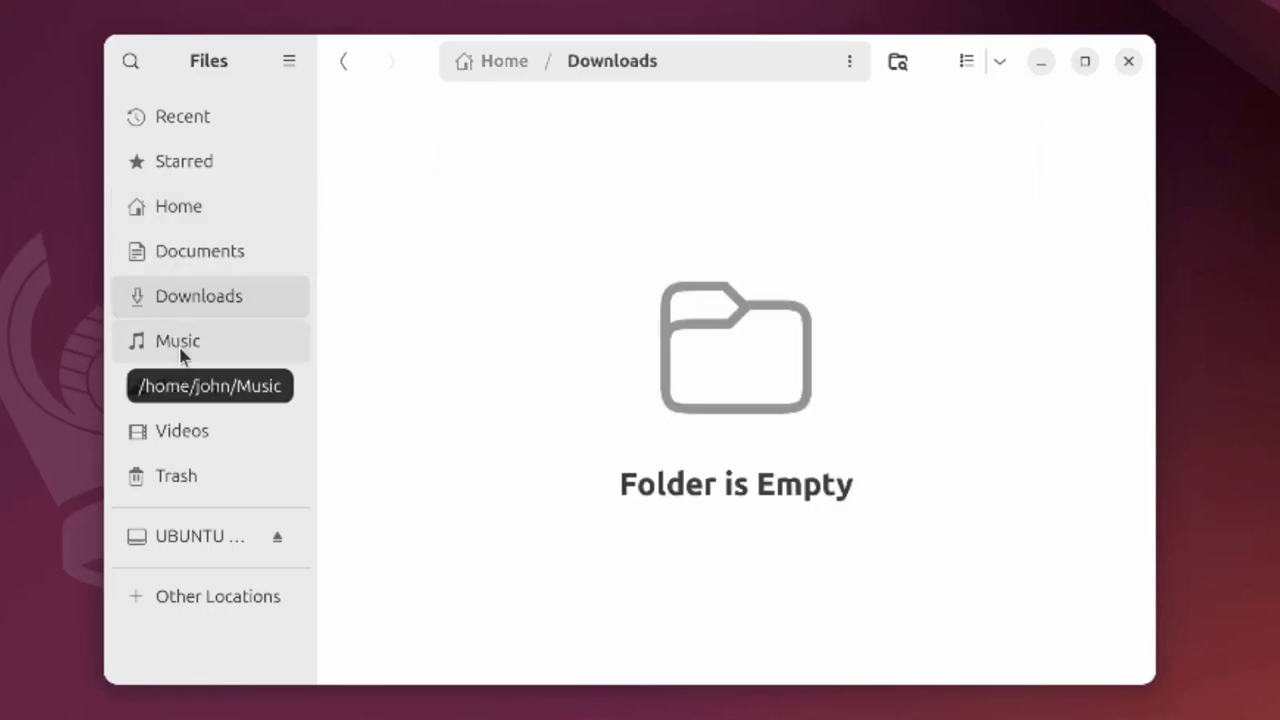
click(180, 345)
click(185, 392)
click(188, 431)
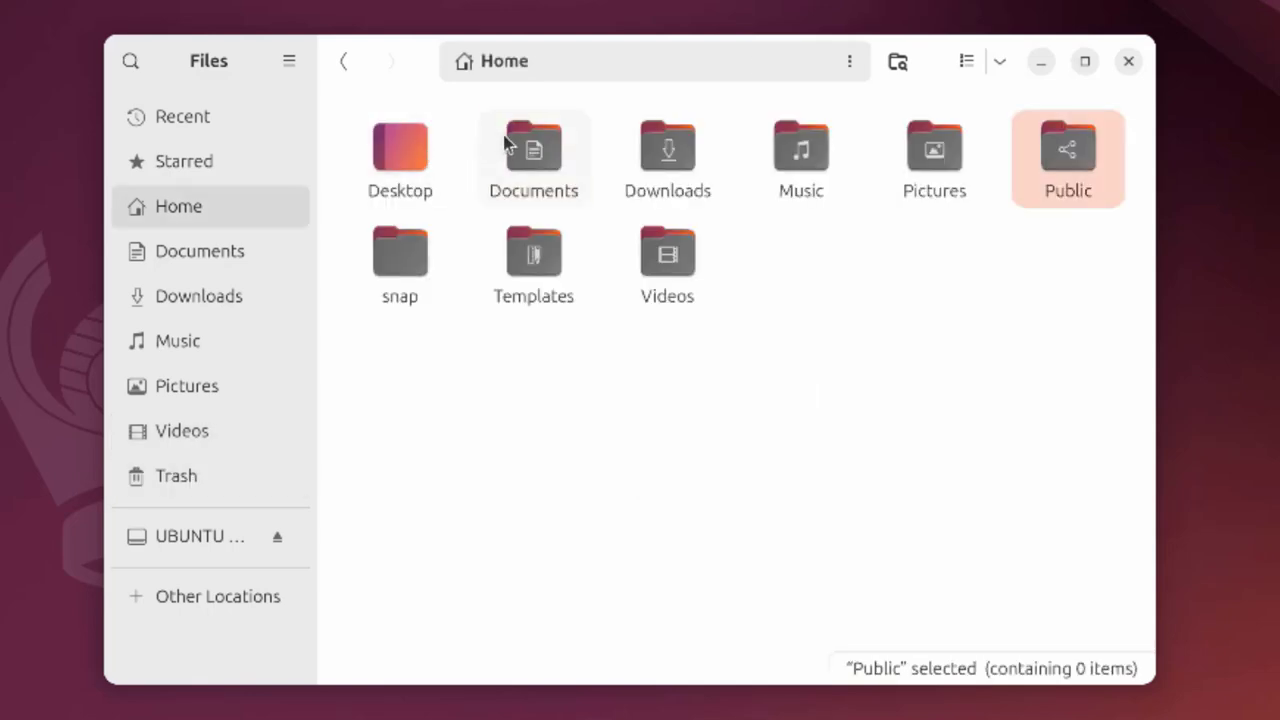
Show the Documents folder's properties and its custom permissions
right_click(506, 140)
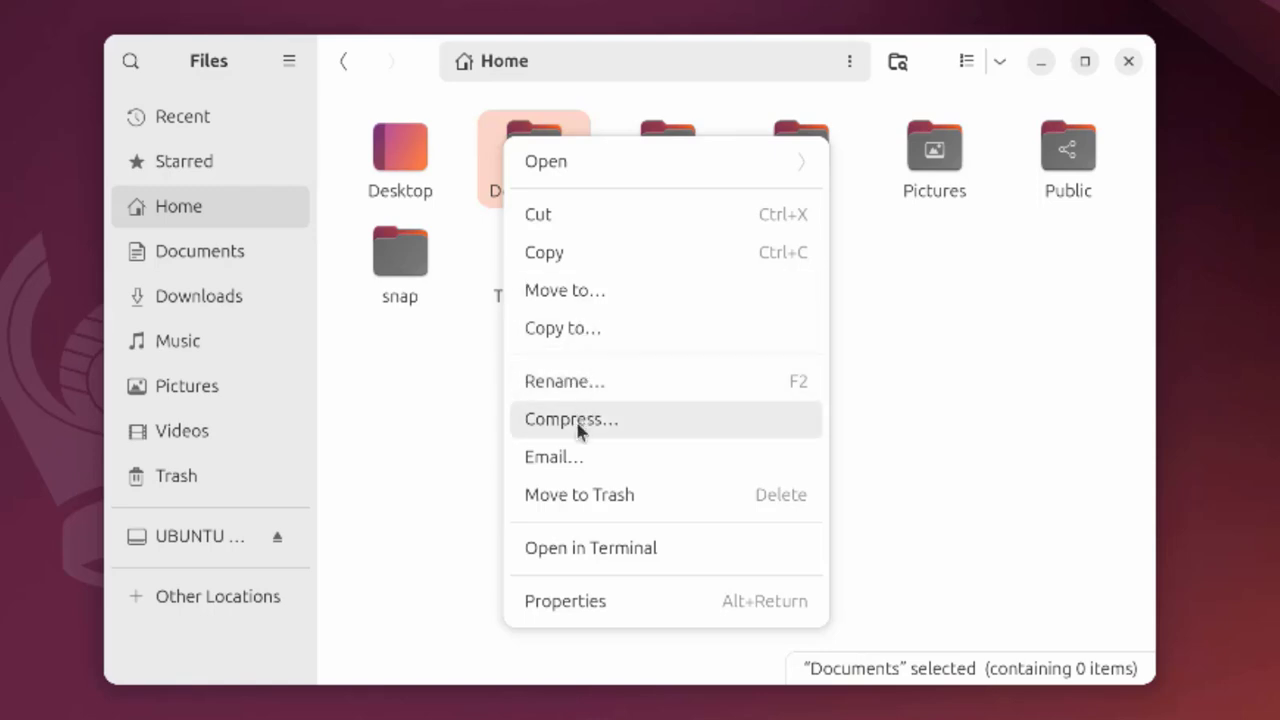
click(587, 598)
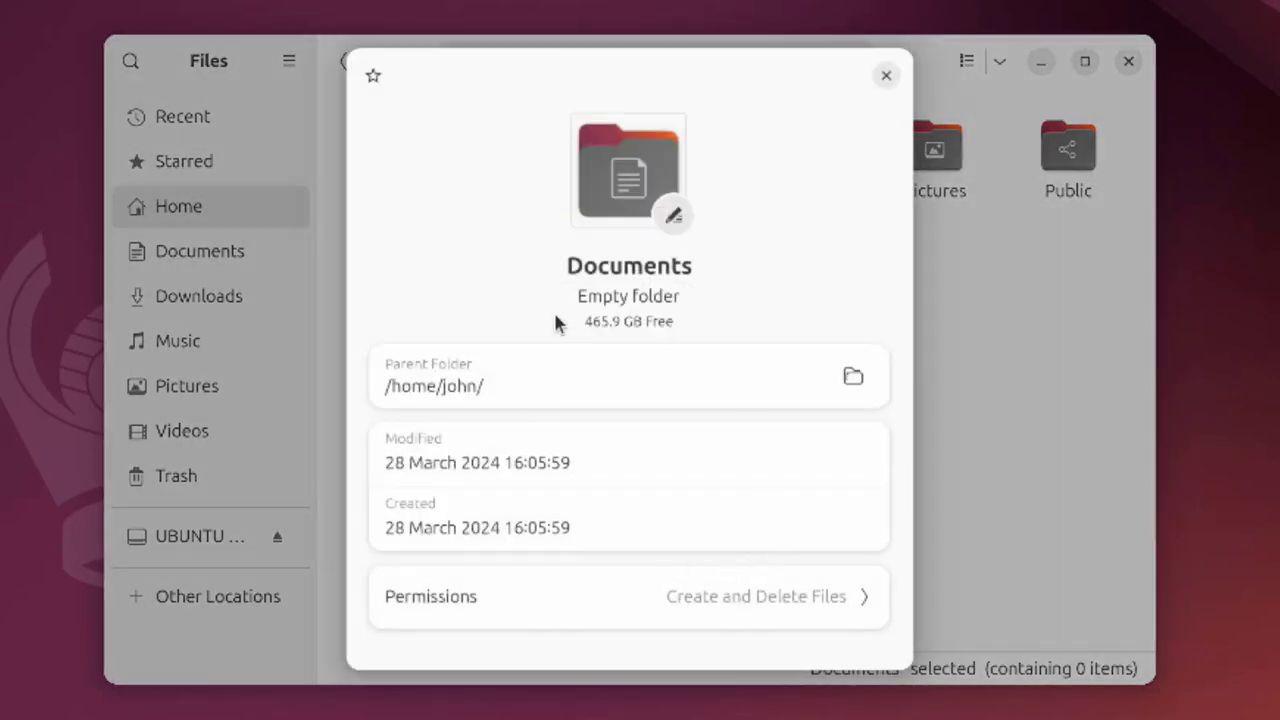
click(735, 595)
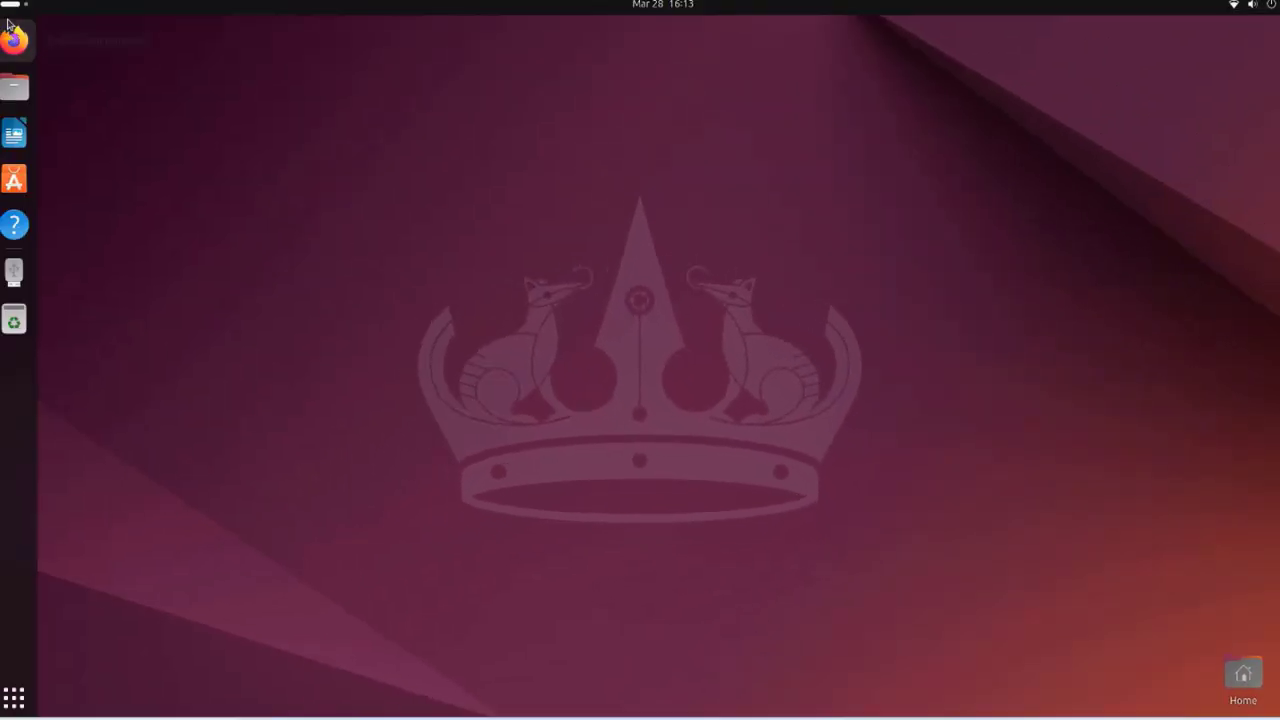
Move the Home icon to the desktop centre, create an empty folder named 'a', and view its properties
drag(1243, 675, 797, 364)
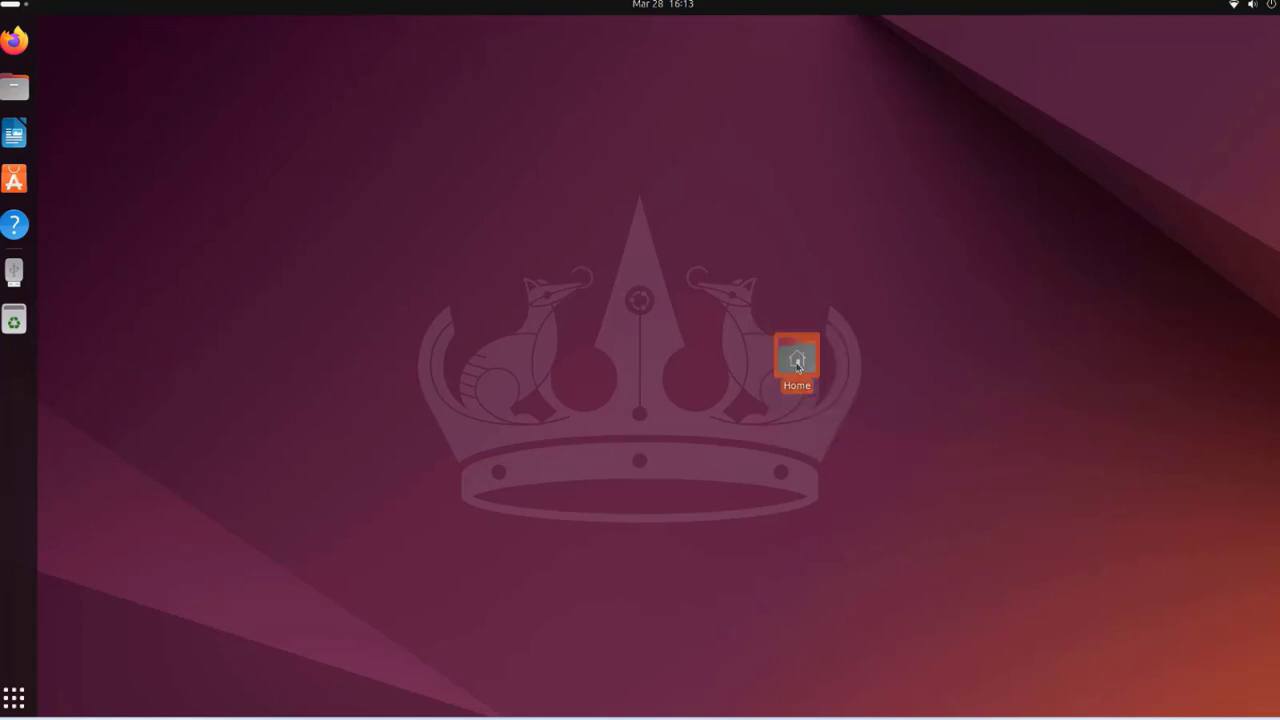
double_click(797, 364)
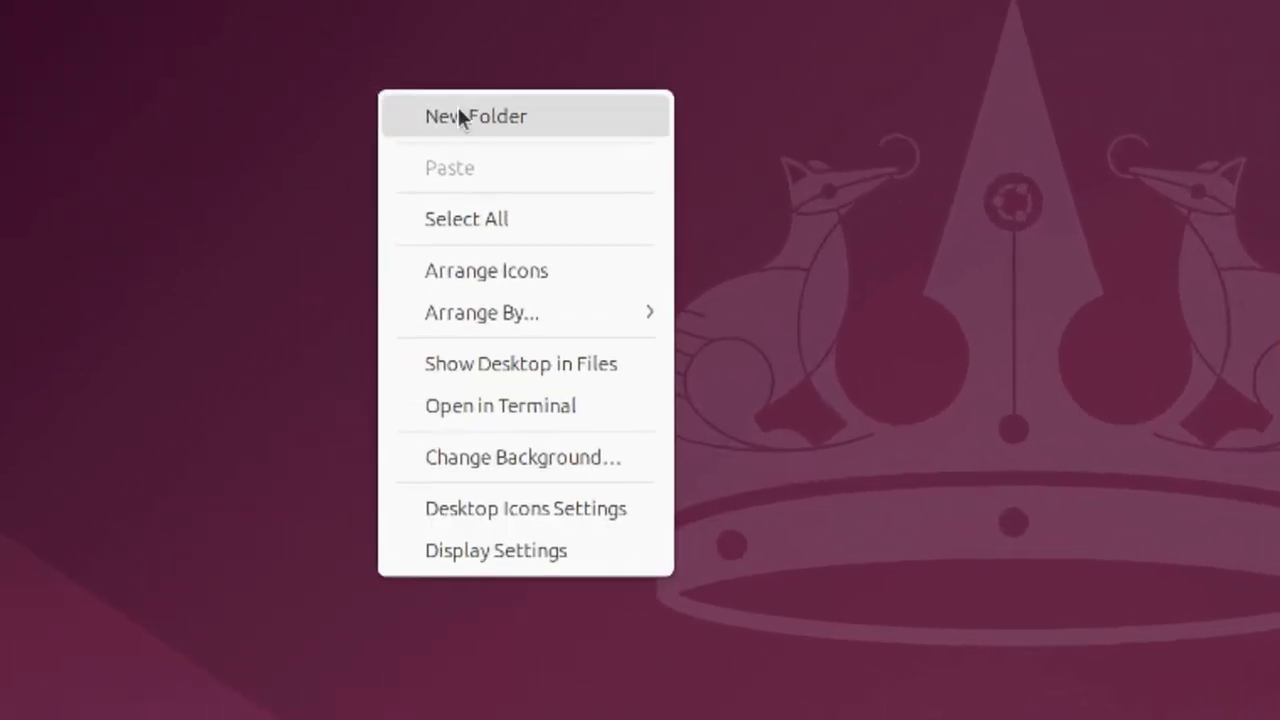
click(459, 116)
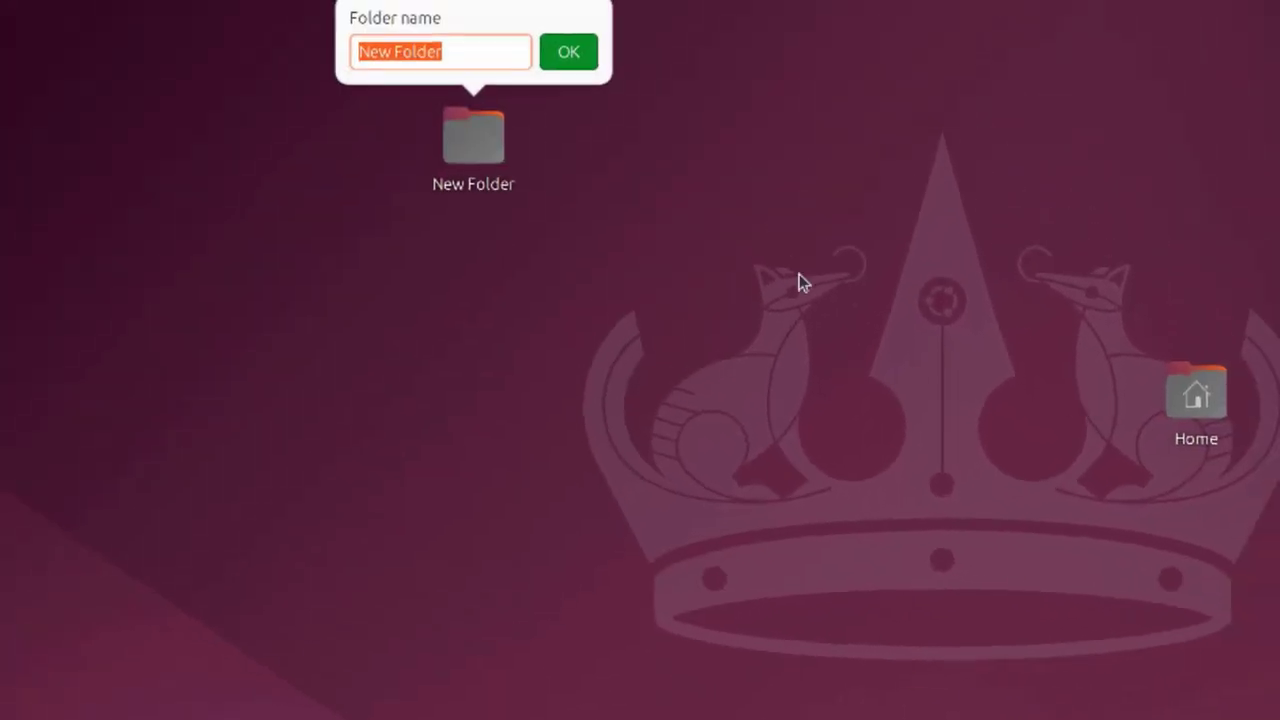
text(a)
click(566, 55)
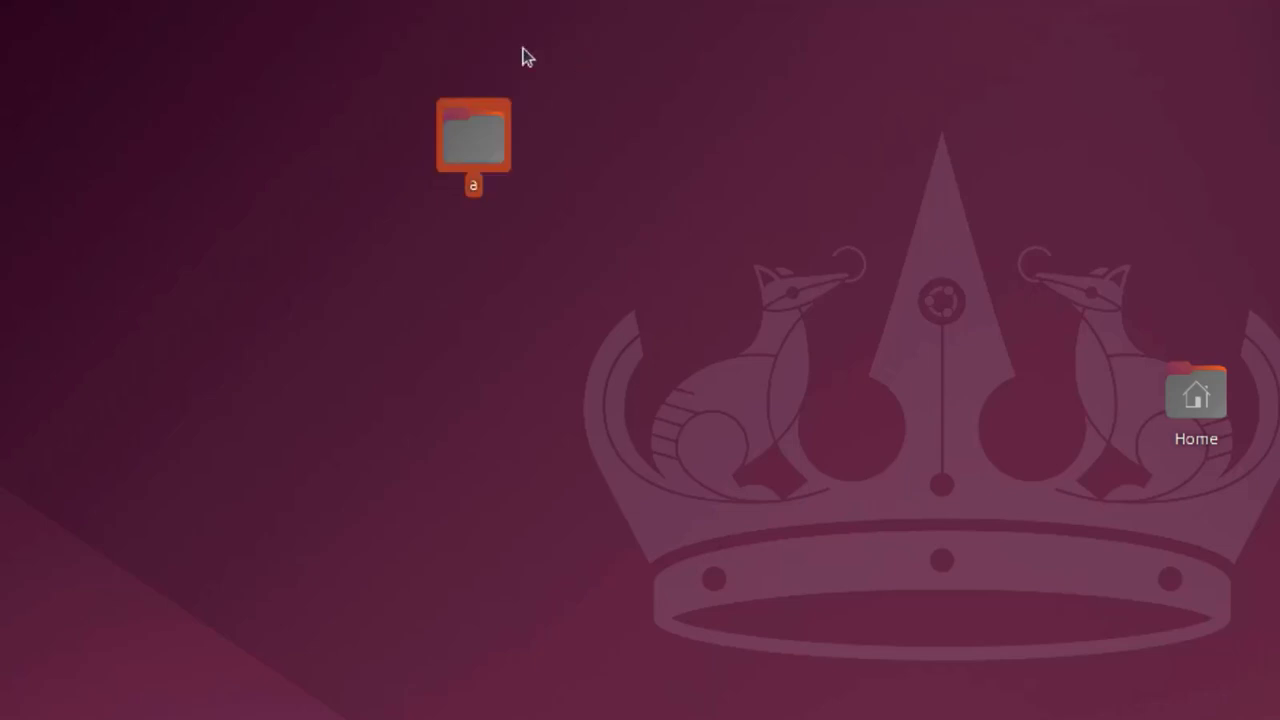
right_click(472, 146)
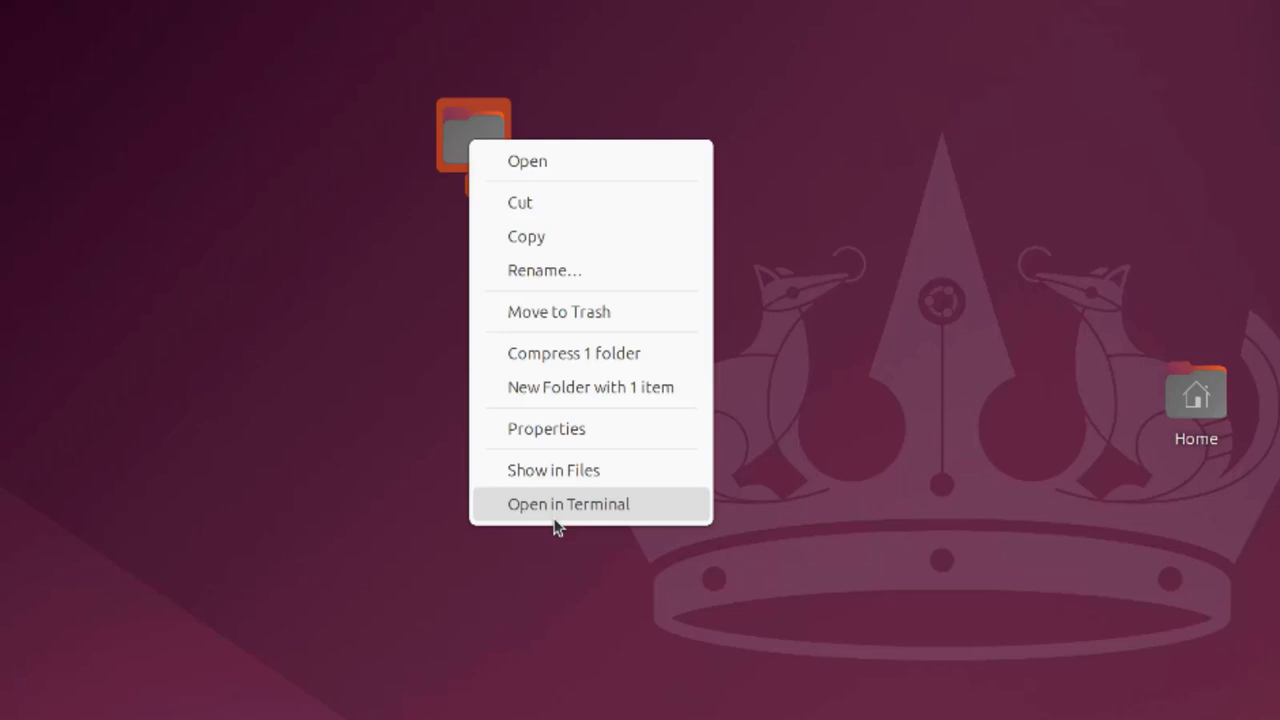
click(575, 425)
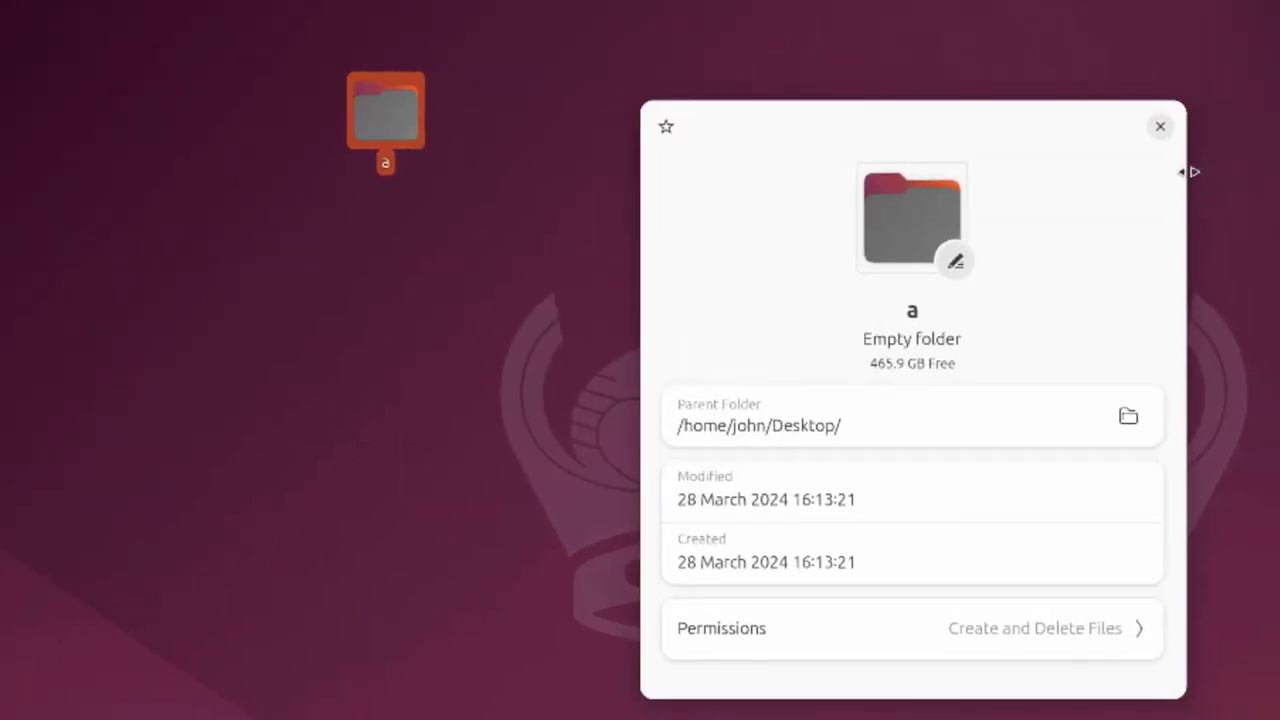
Close folder a's properties and bring up the Appearance settings via Change Background, centring the window
click(1160, 126)
right_click(863, 86)
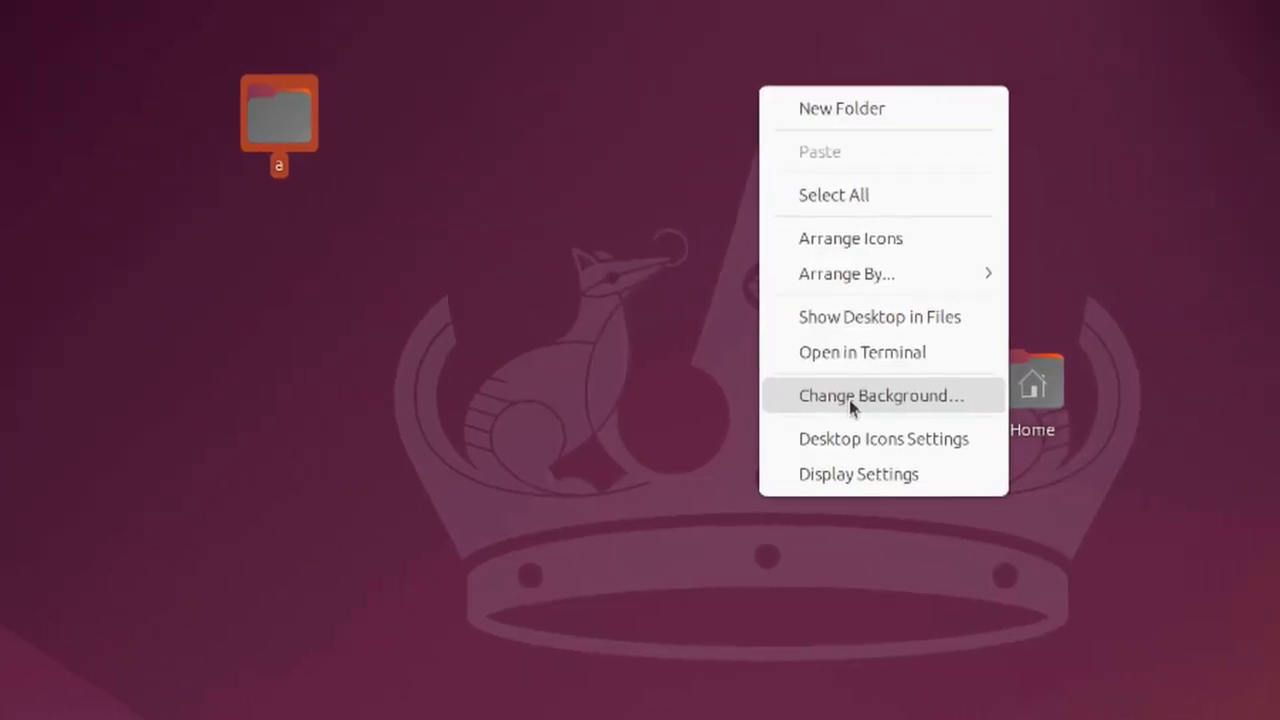
click(852, 400)
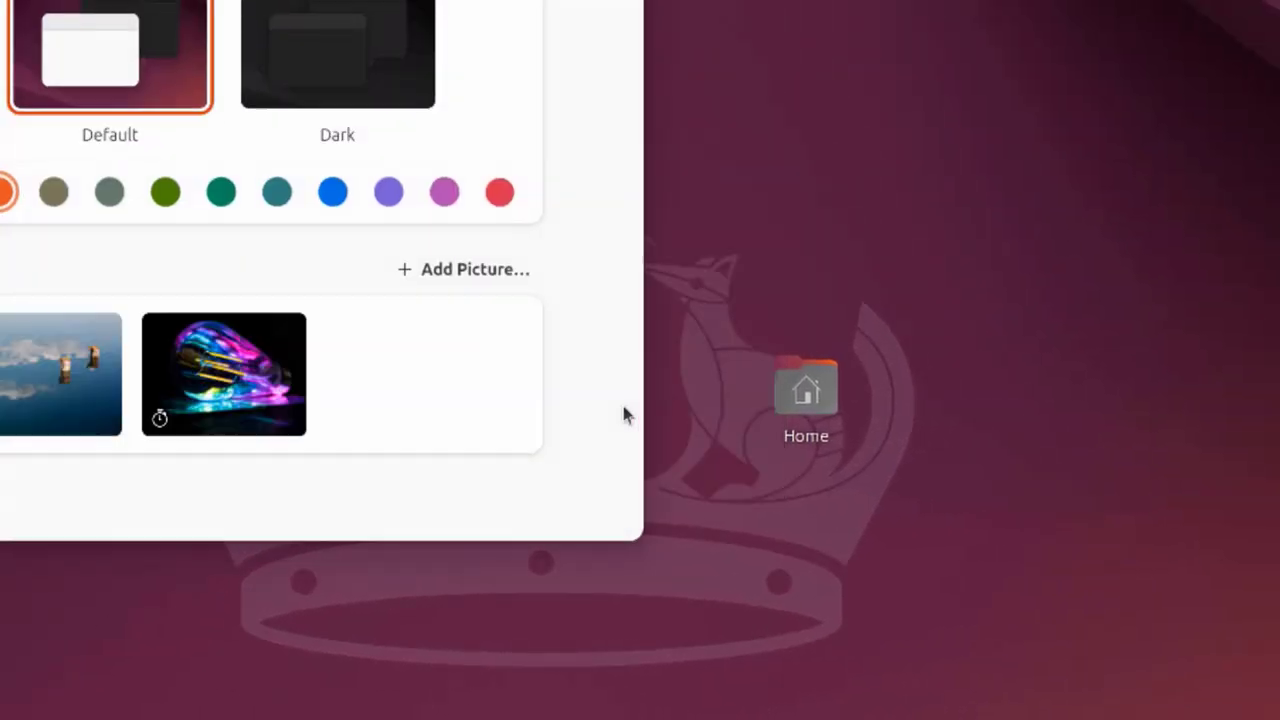
drag(115, 0, 646, 55)
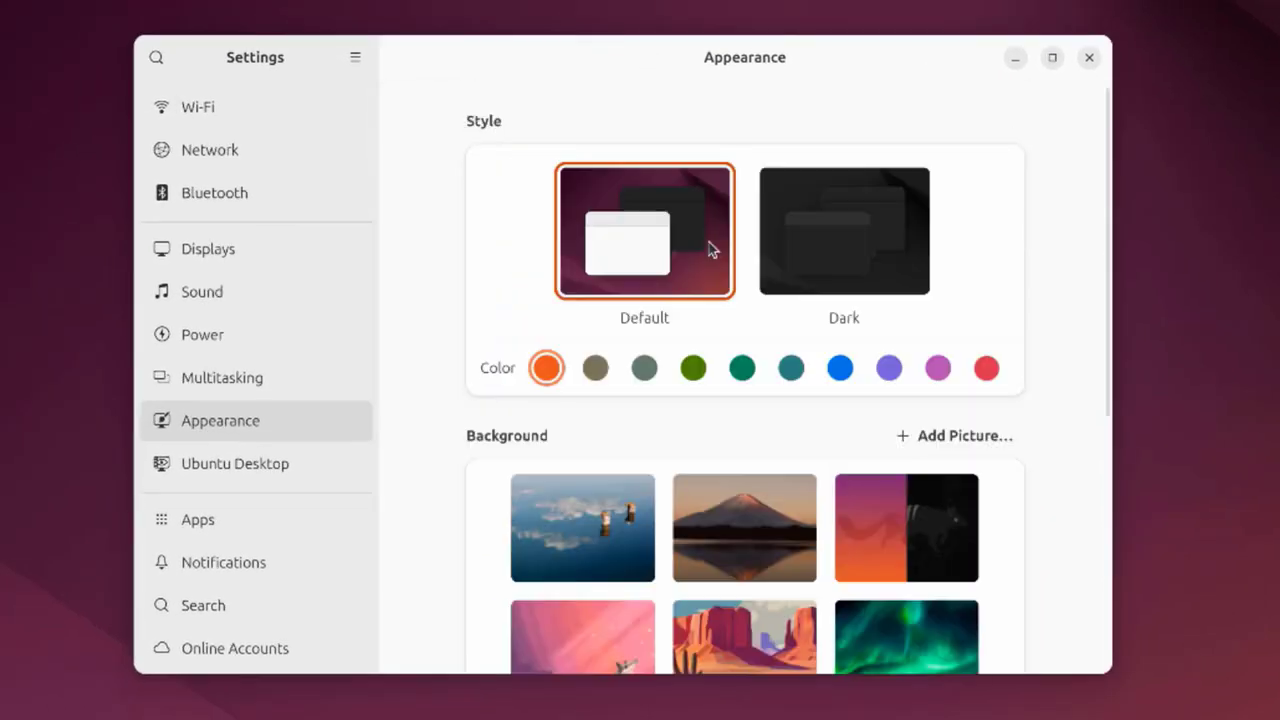
scroll(787, 480, down, 3)
scroll(790, 485, down, 3)
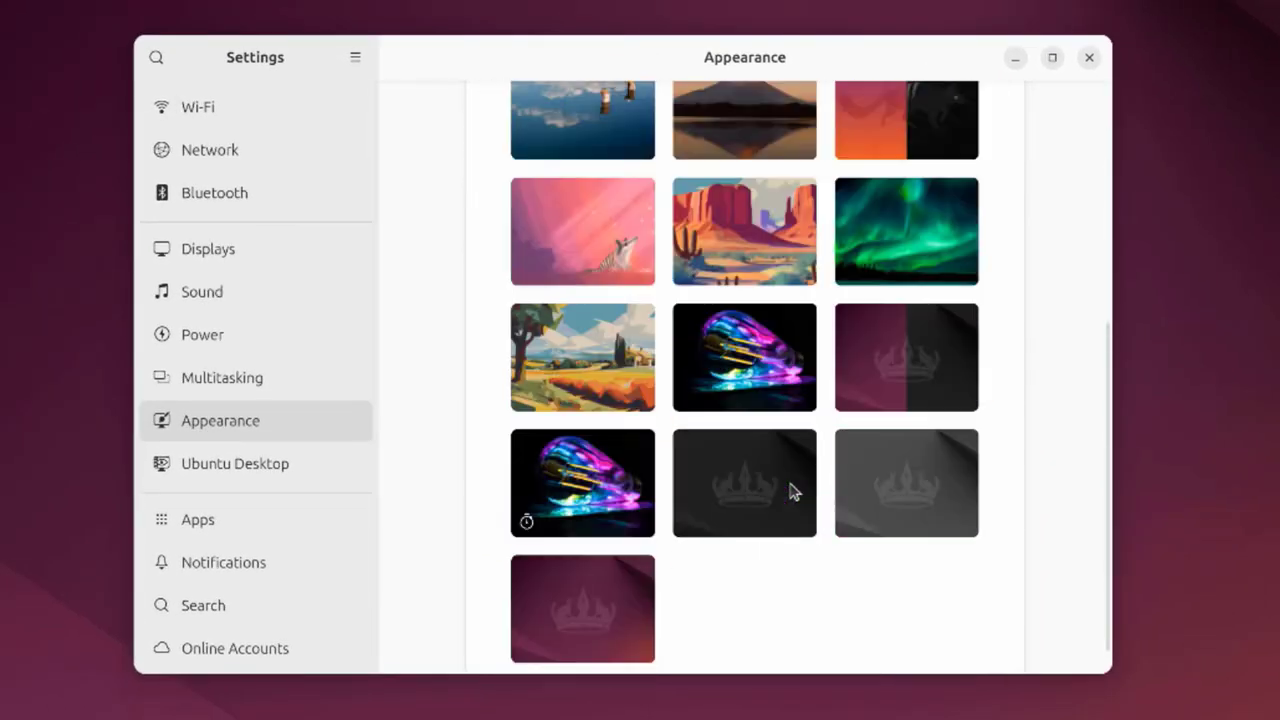
scroll(805, 488, up, 2)
scroll(815, 485, up, 5)
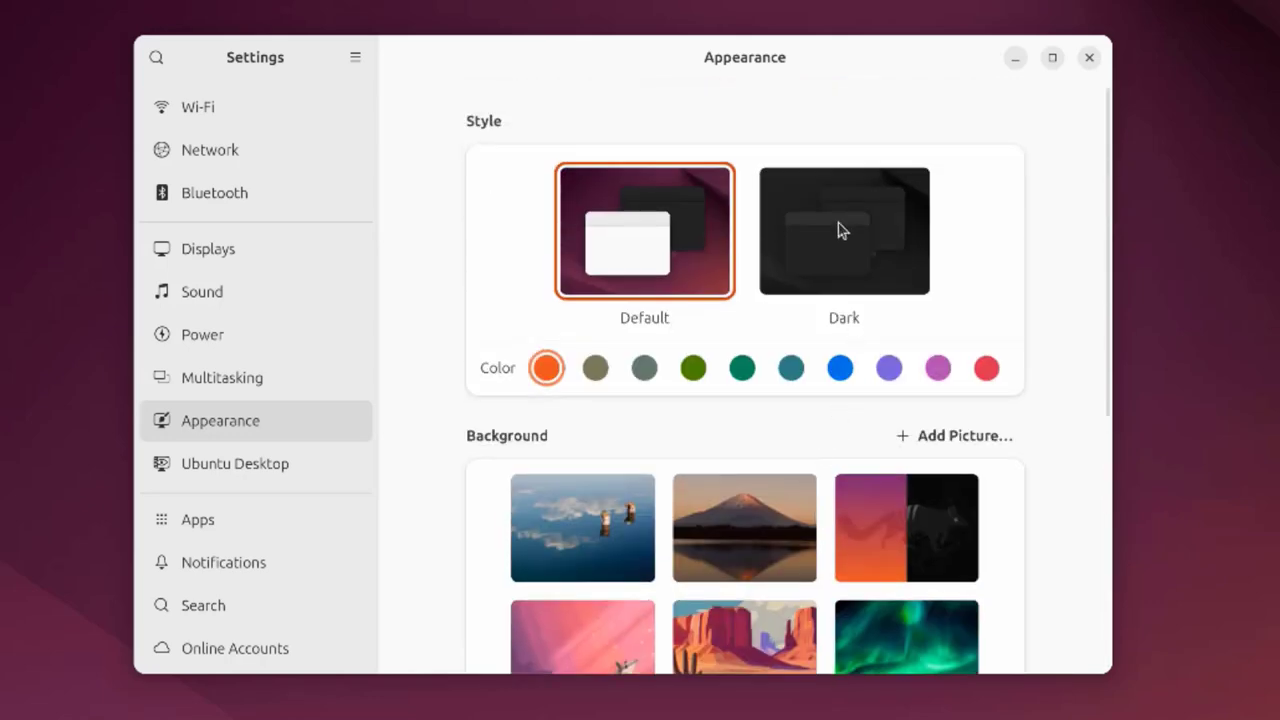
Try the Dark style, return to Default, and set the accent to green after olive and slate
click(838, 228)
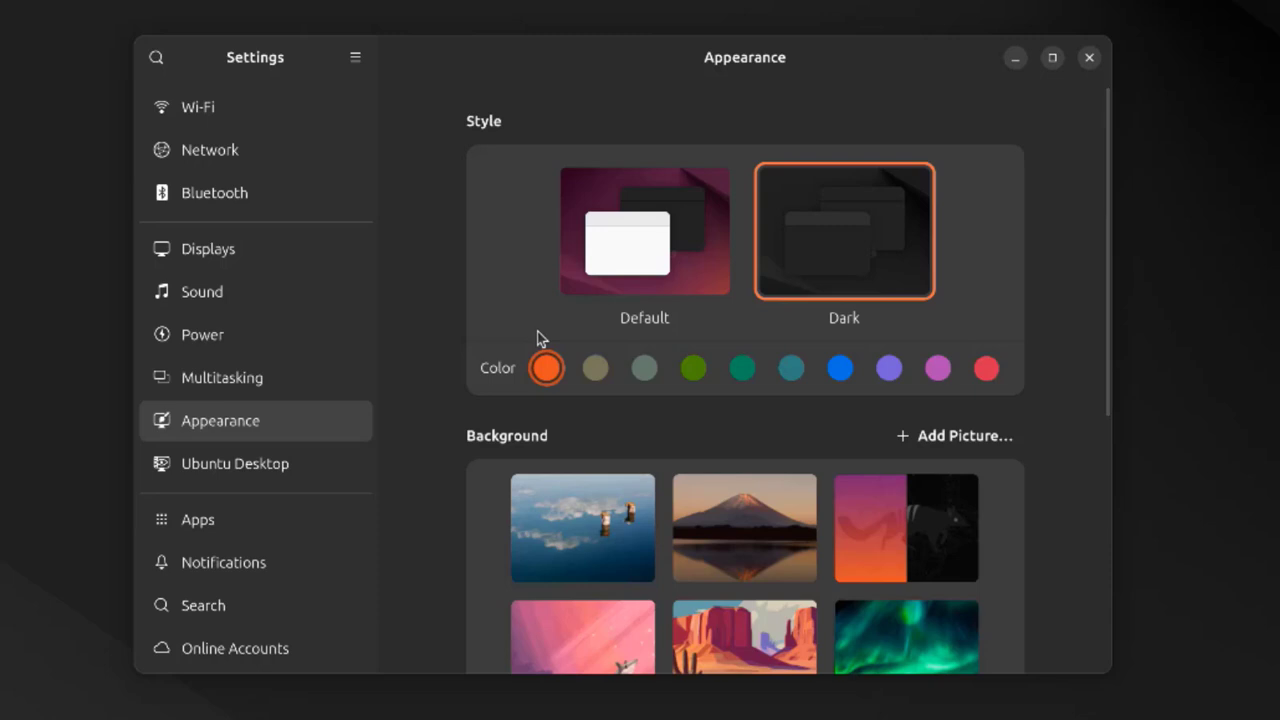
click(647, 243)
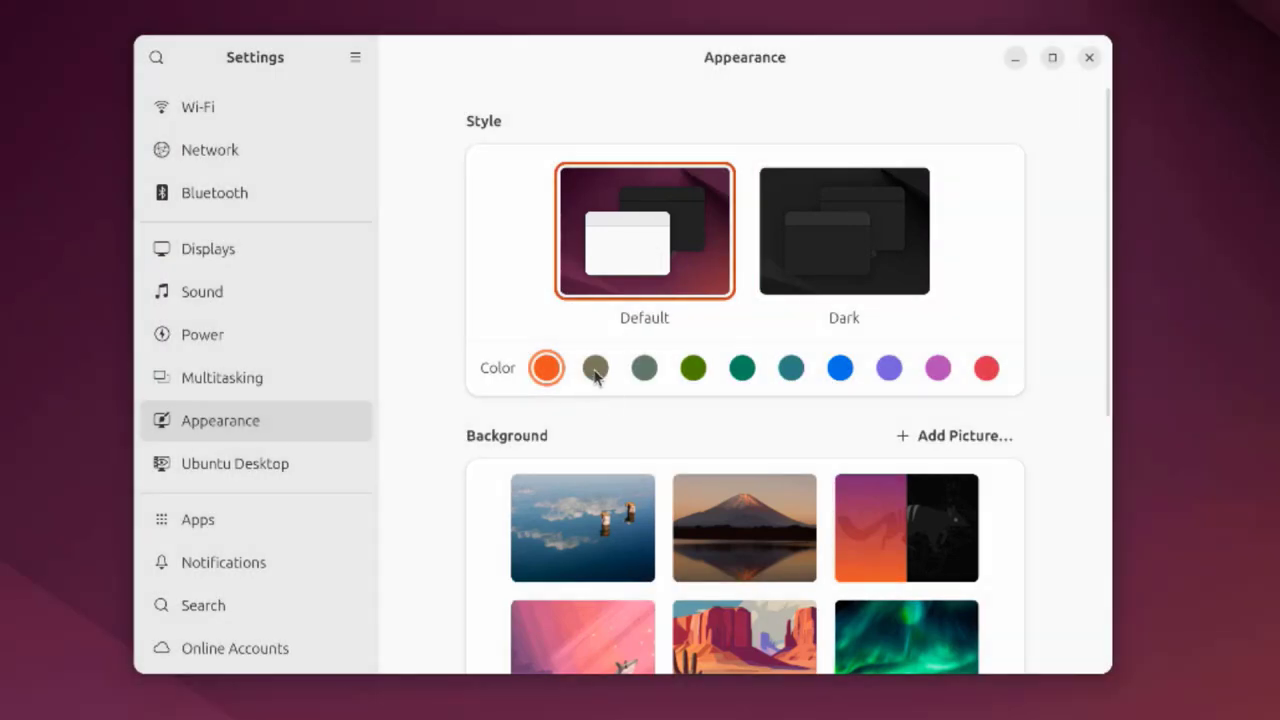
click(596, 370)
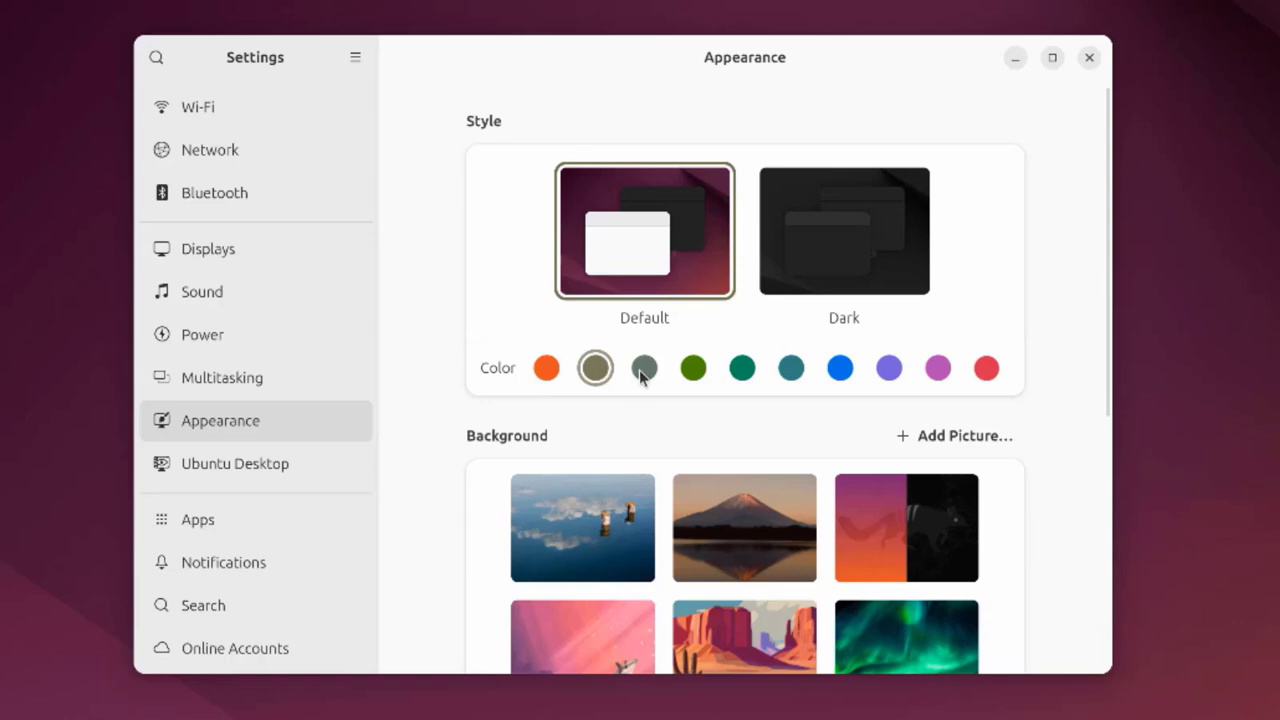
click(641, 371)
click(691, 370)
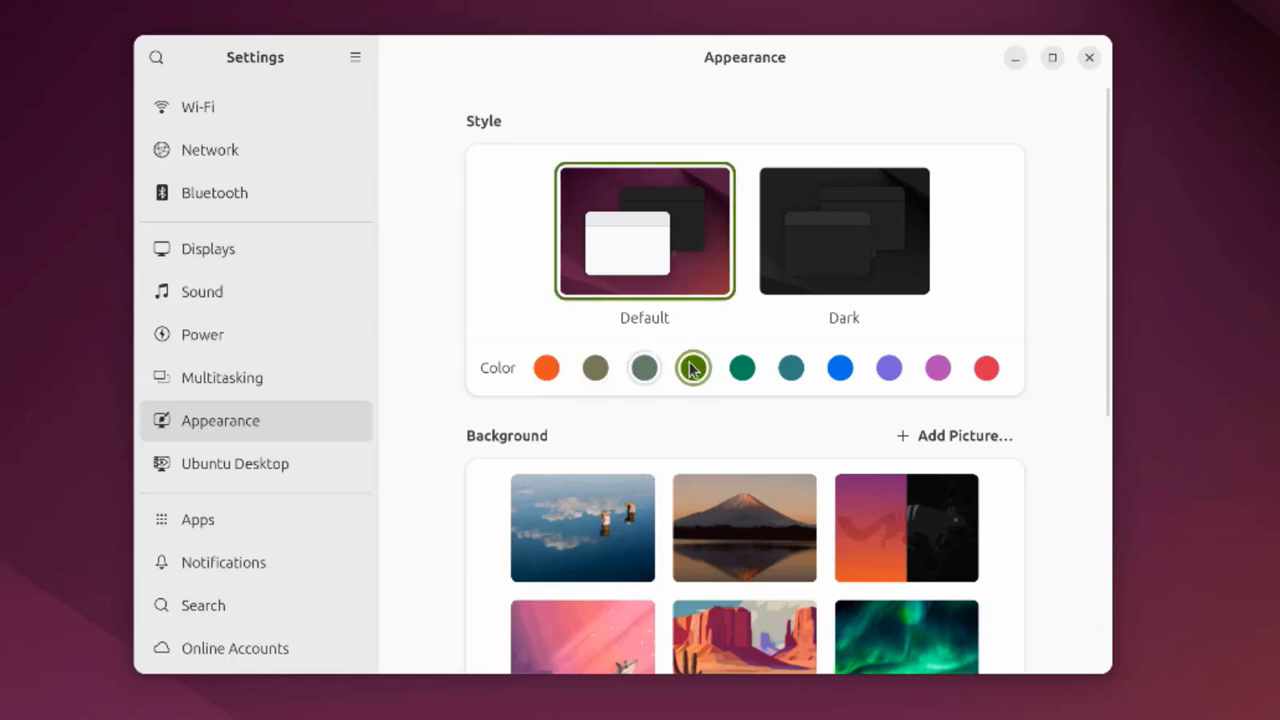
scroll(595, 375, down, 5)
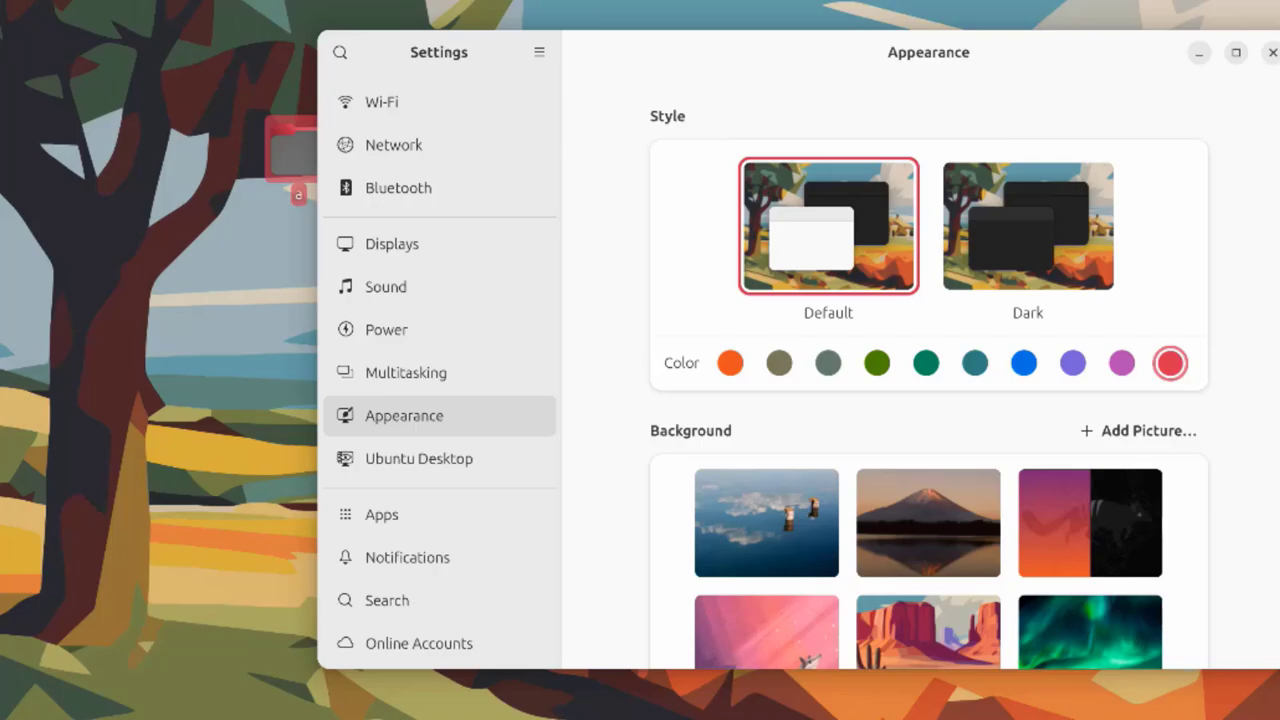
Reopen Settings from the app overview and go to the Network page
key(super+a)
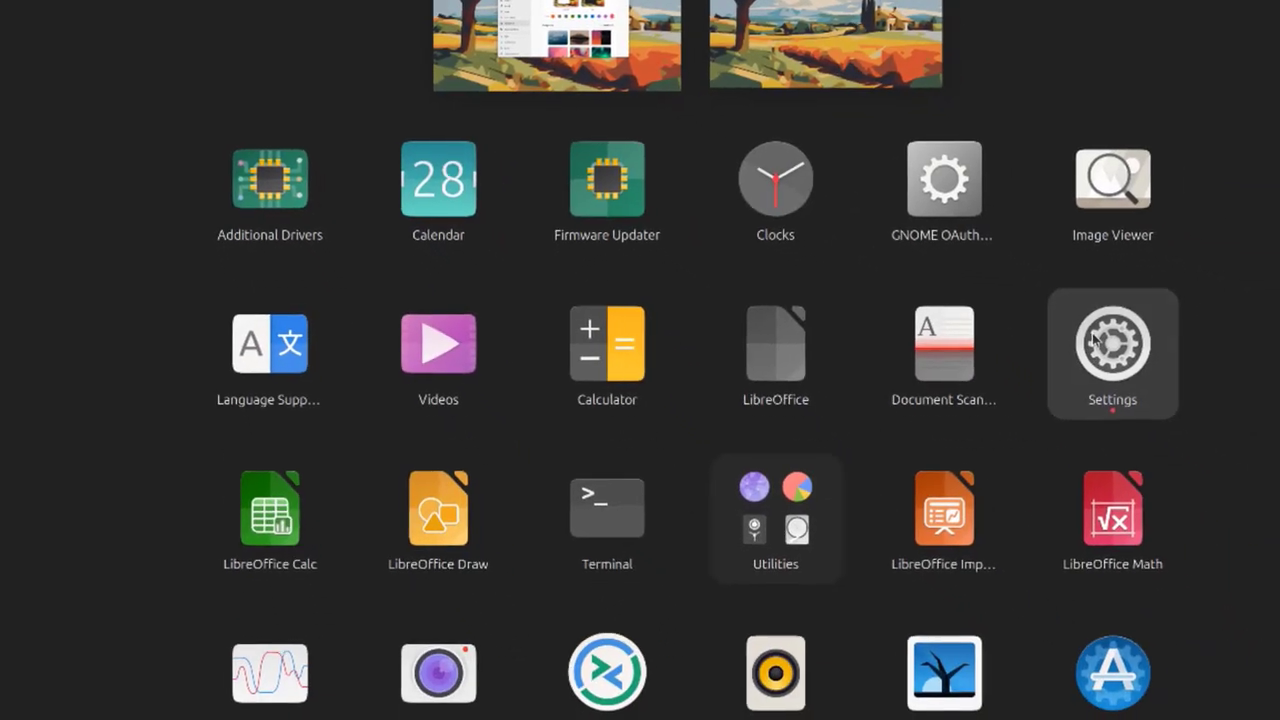
click(1109, 357)
click(195, 131)
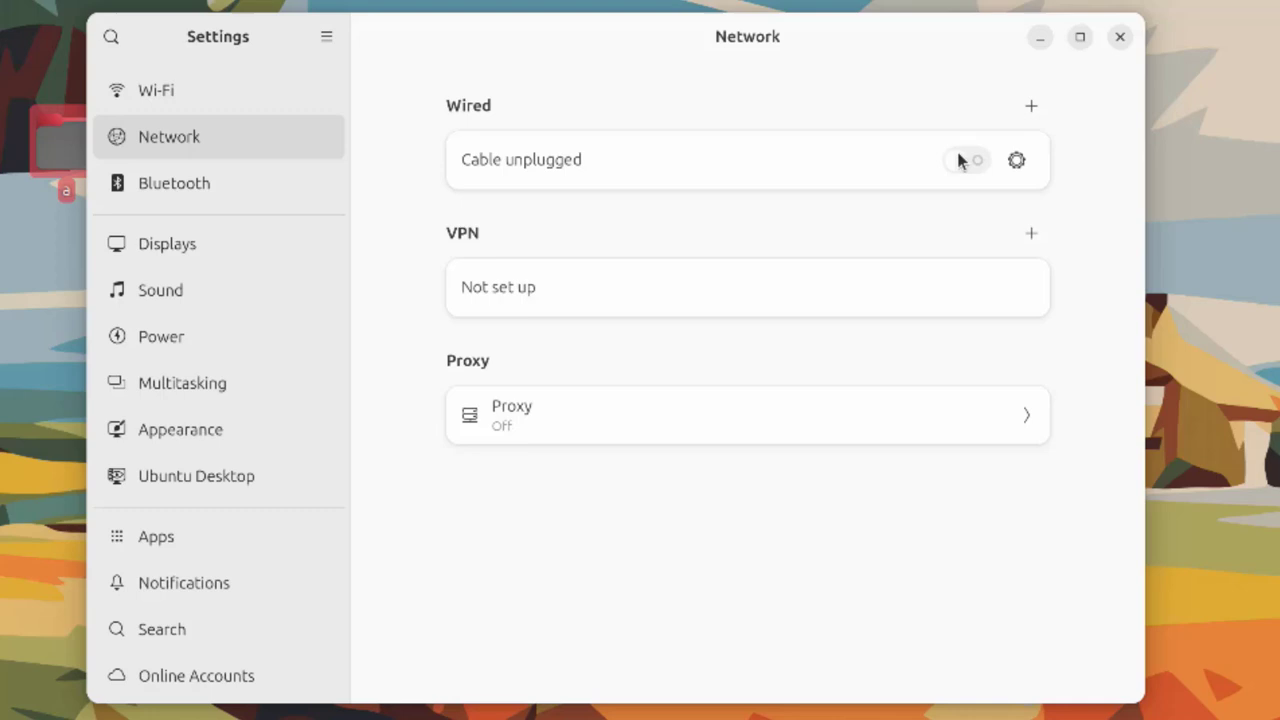
click(1019, 164)
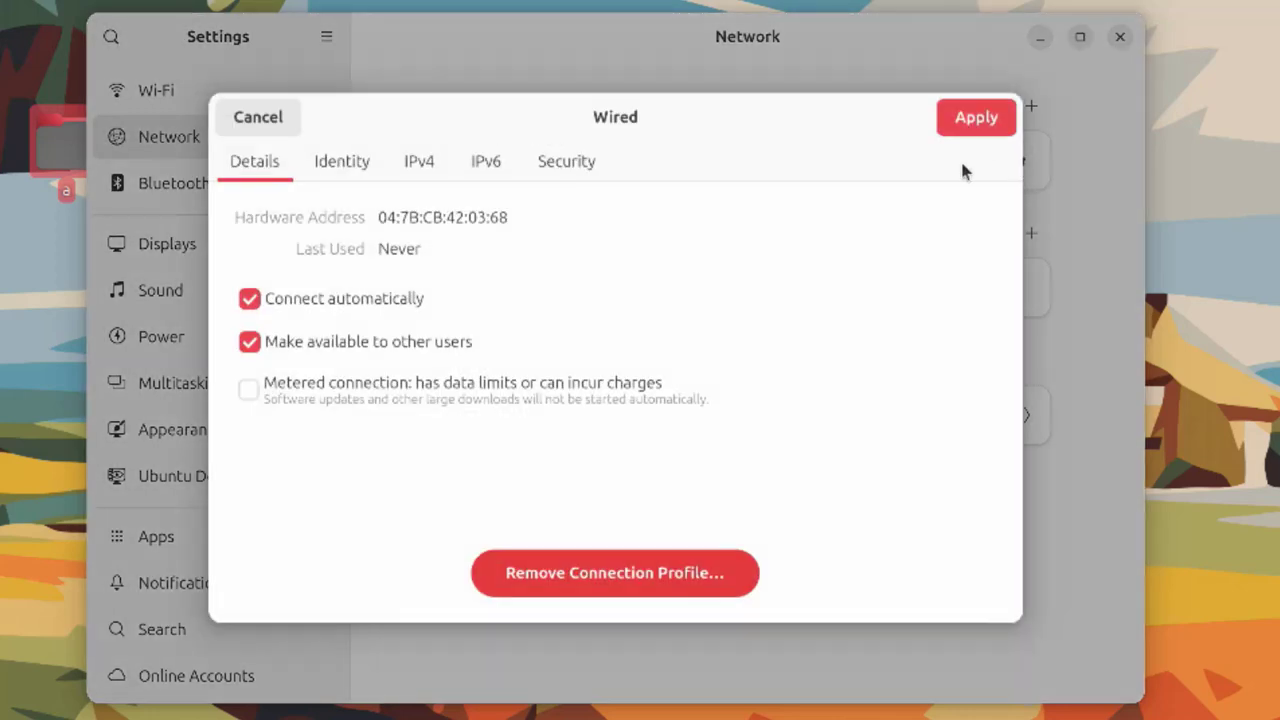
click(366, 164)
click(417, 163)
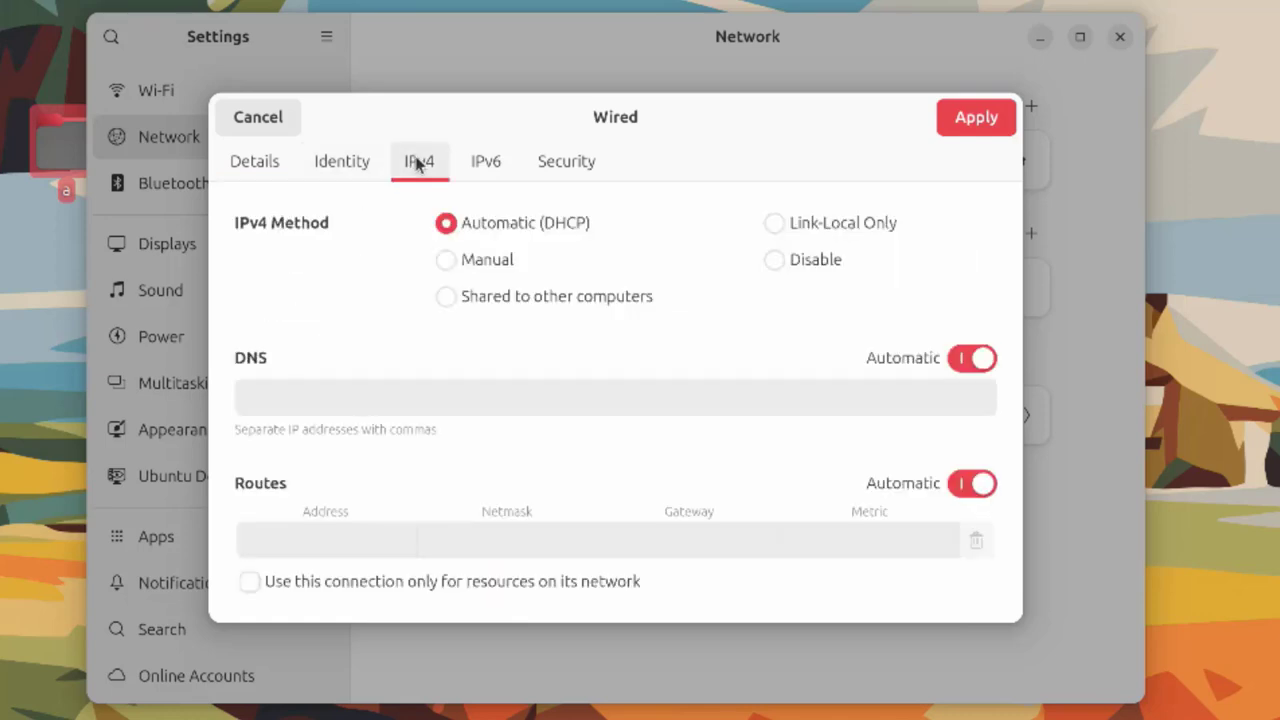
click(485, 158)
click(573, 164)
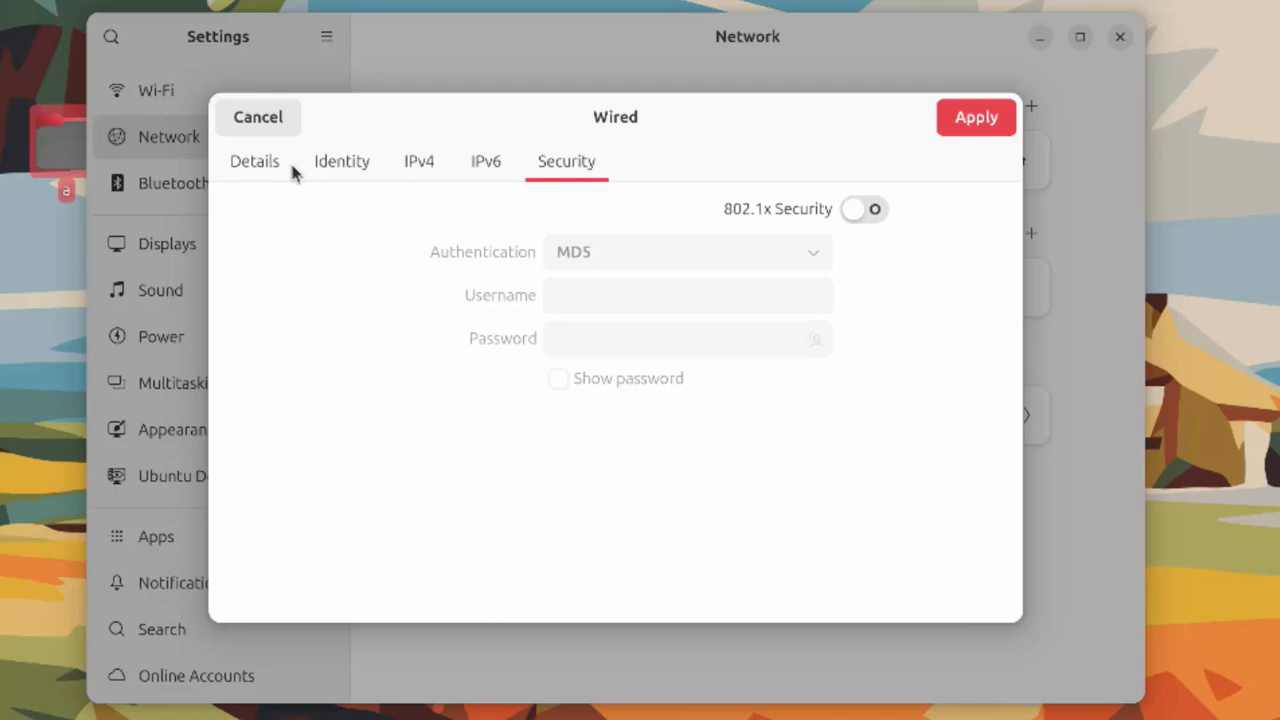
key(Escape)
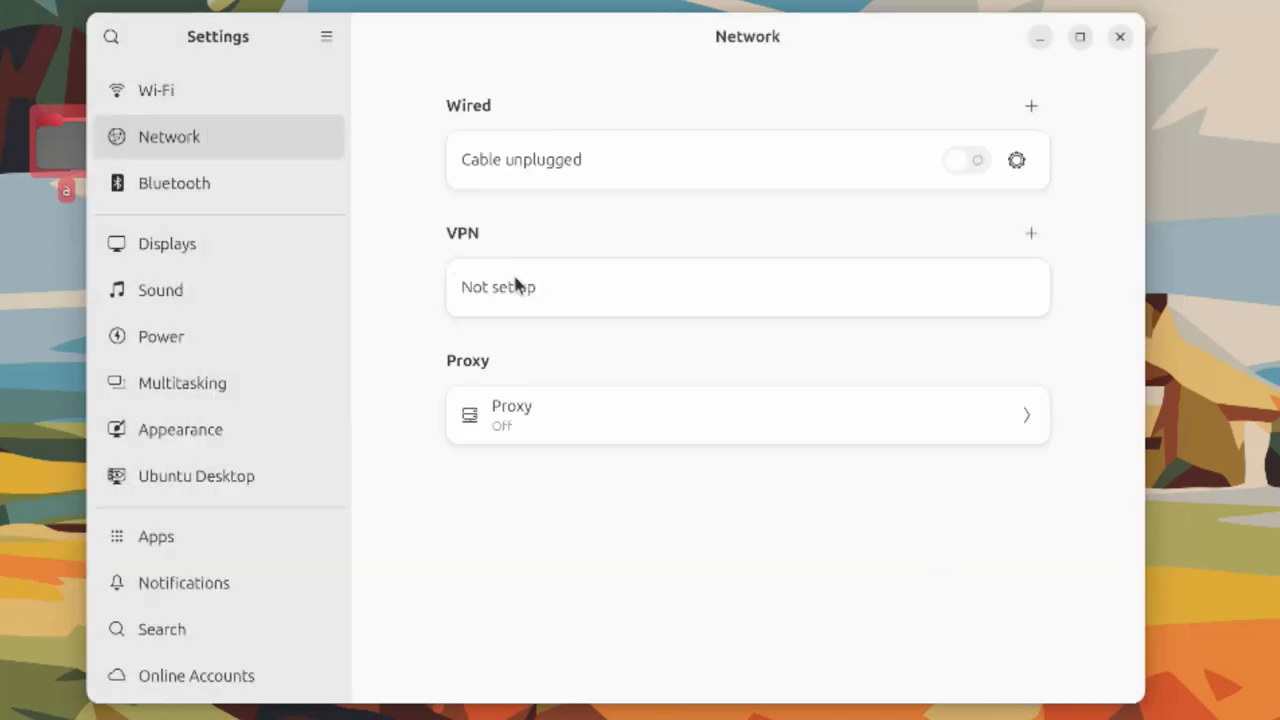
click(1031, 233)
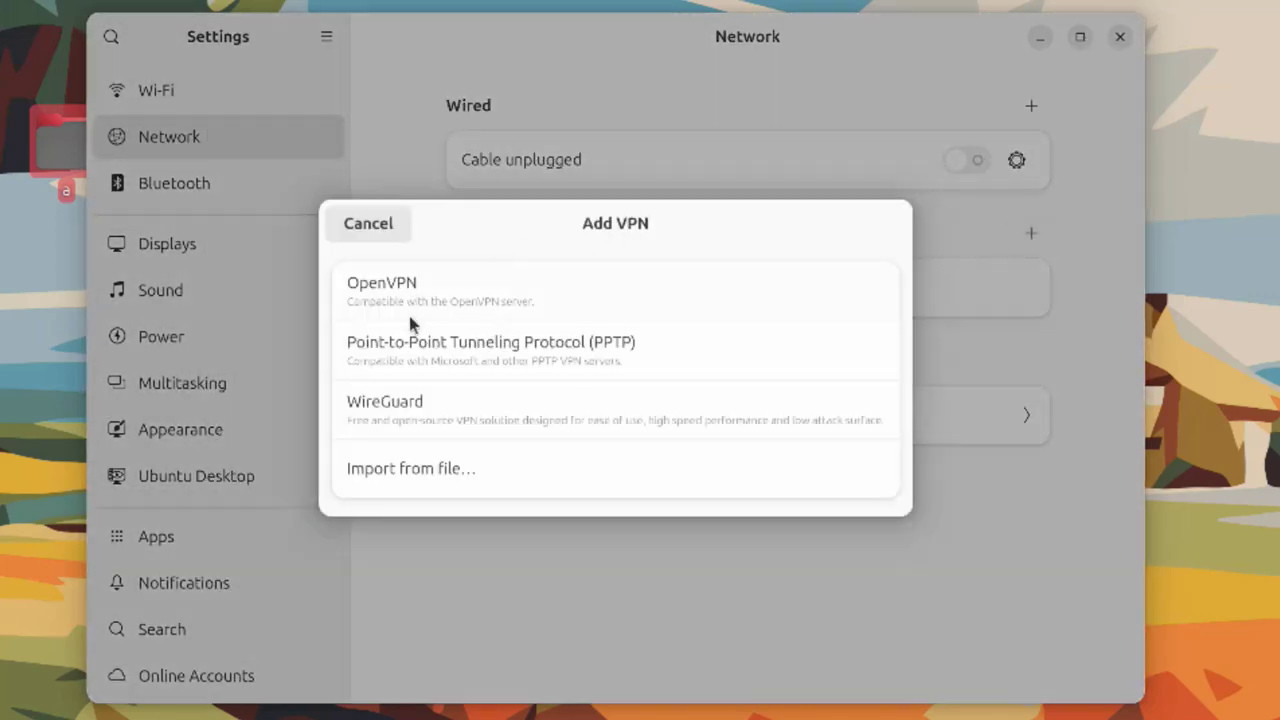
key(Escape)
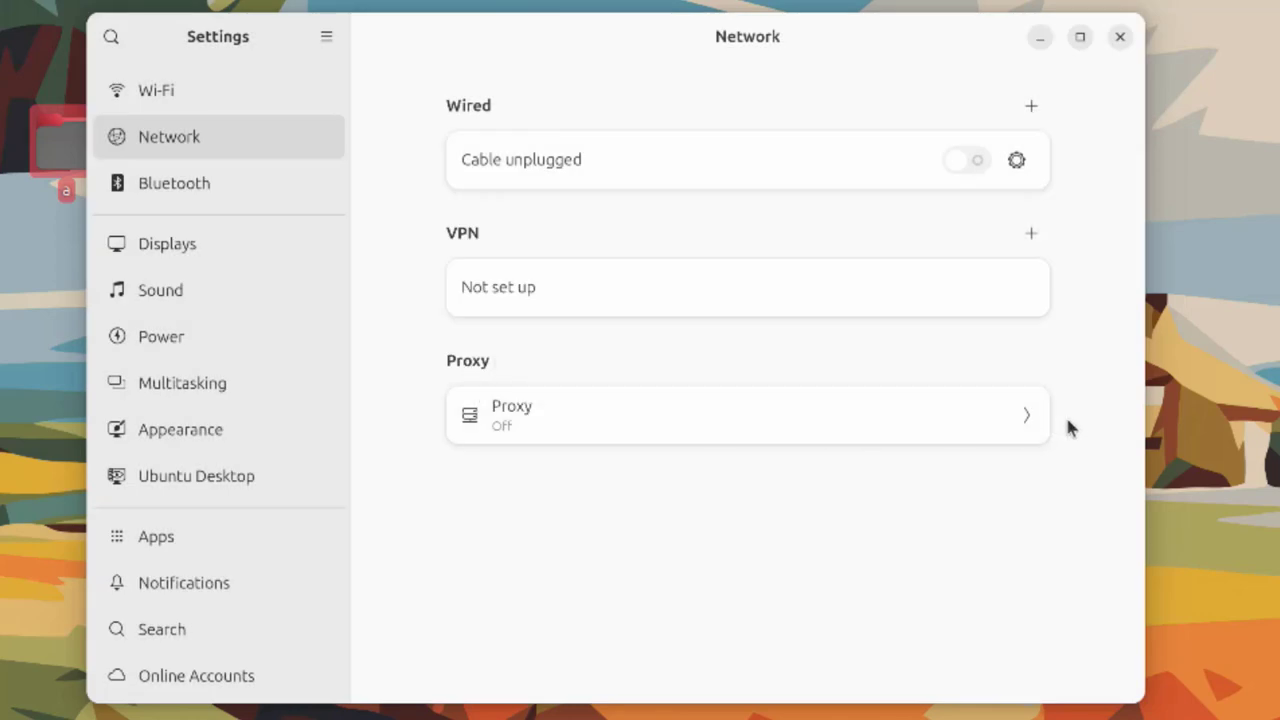
Check the Proxy settings, then look over Sound and Power before reaching Multitasking
click(1020, 419)
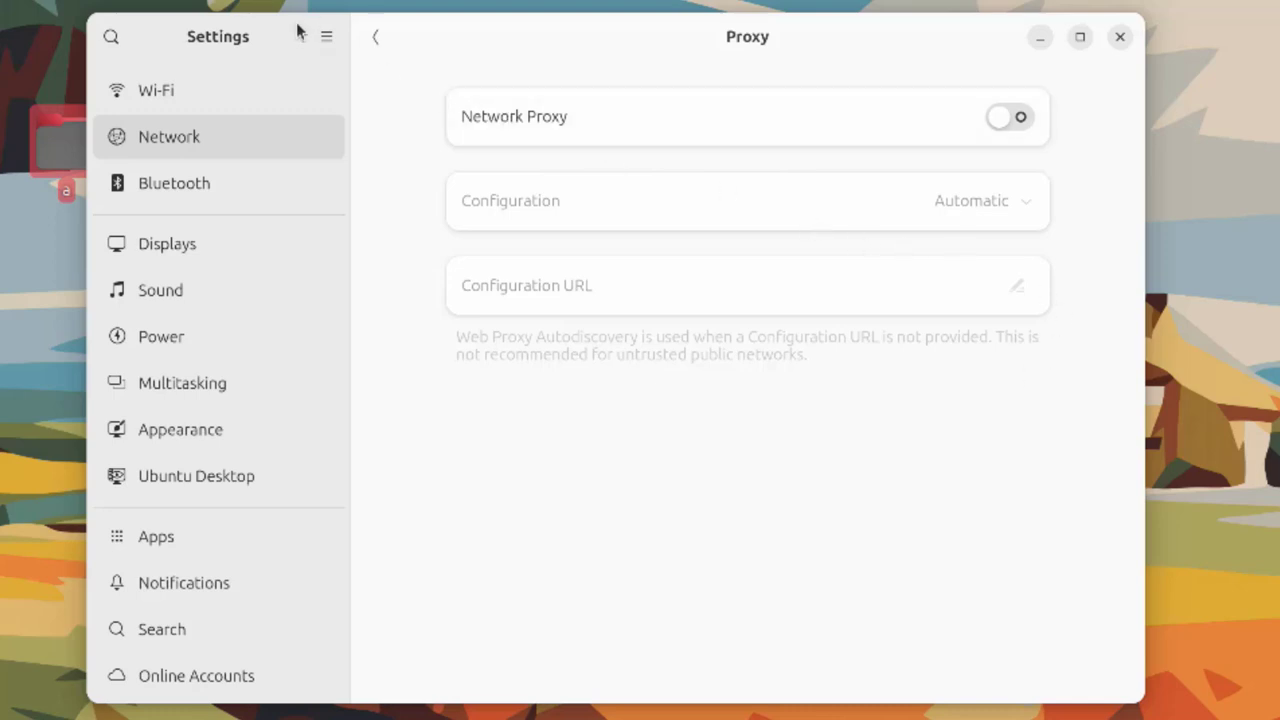
key(Escape)
click(184, 290)
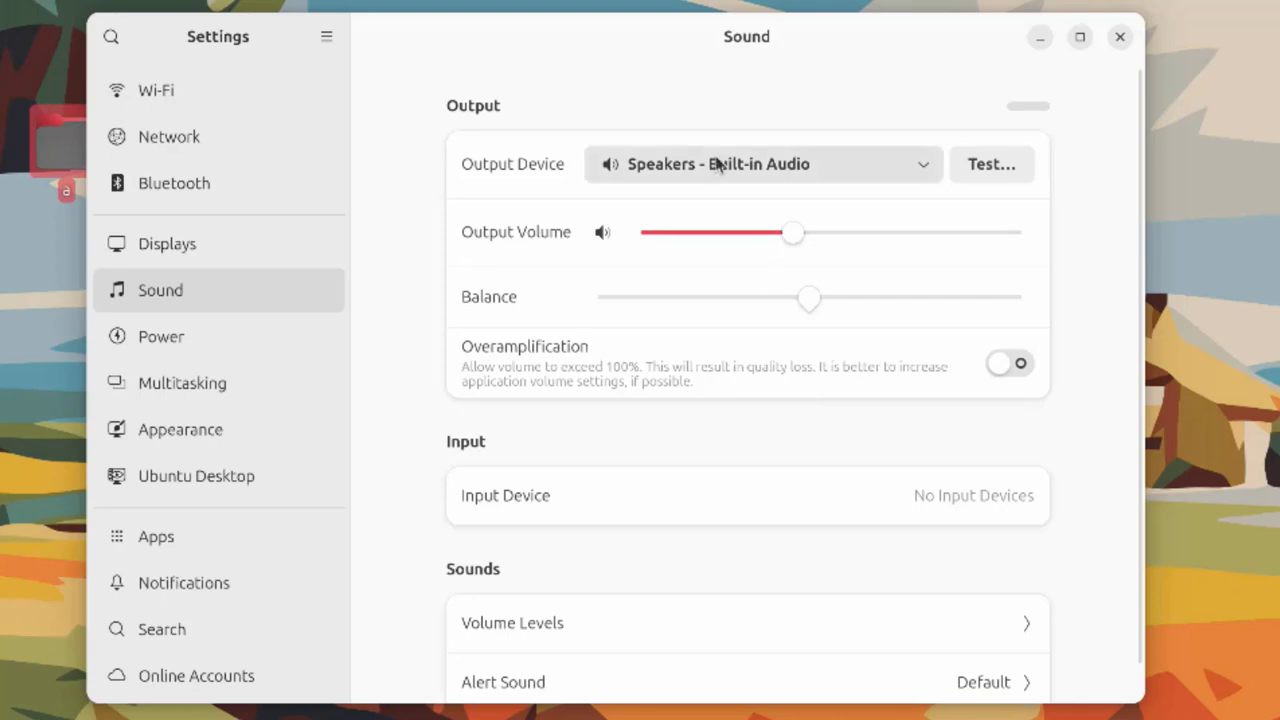
scroll(700, 290, down, 5)
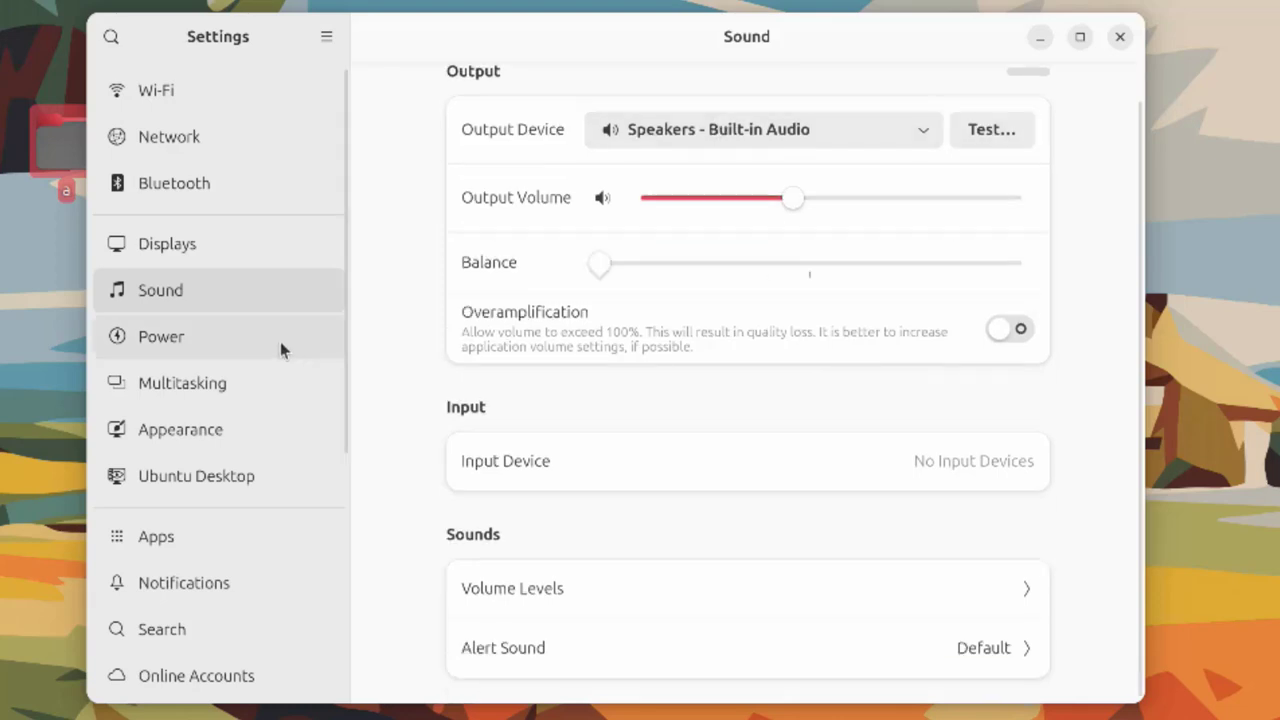
click(280, 341)
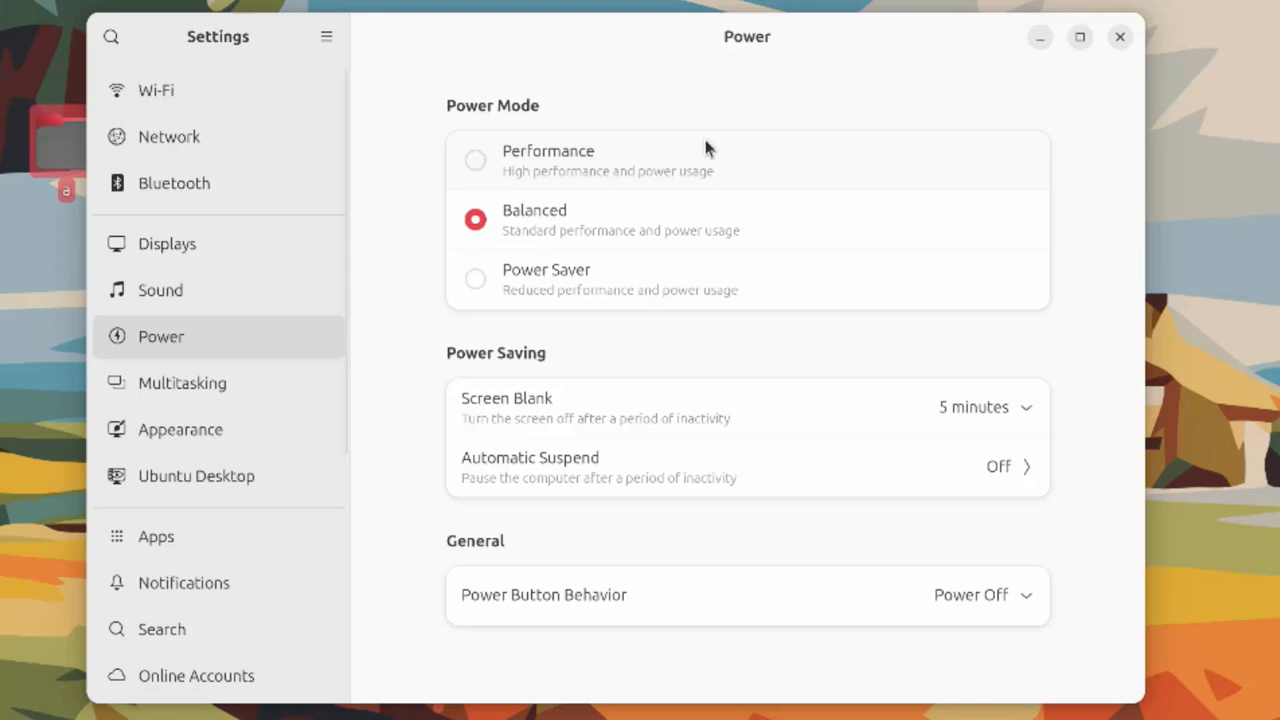
click(253, 370)
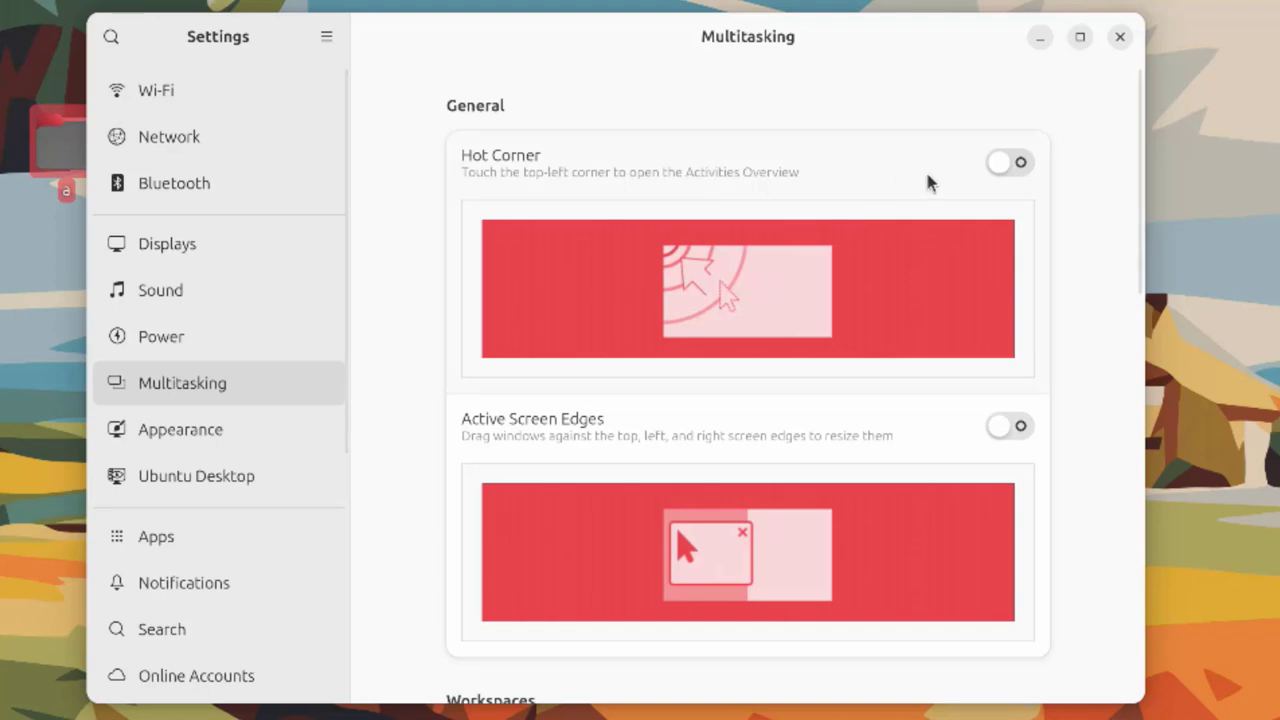
scroll(926, 178, down, 3)
scroll(924, 206, down, 6)
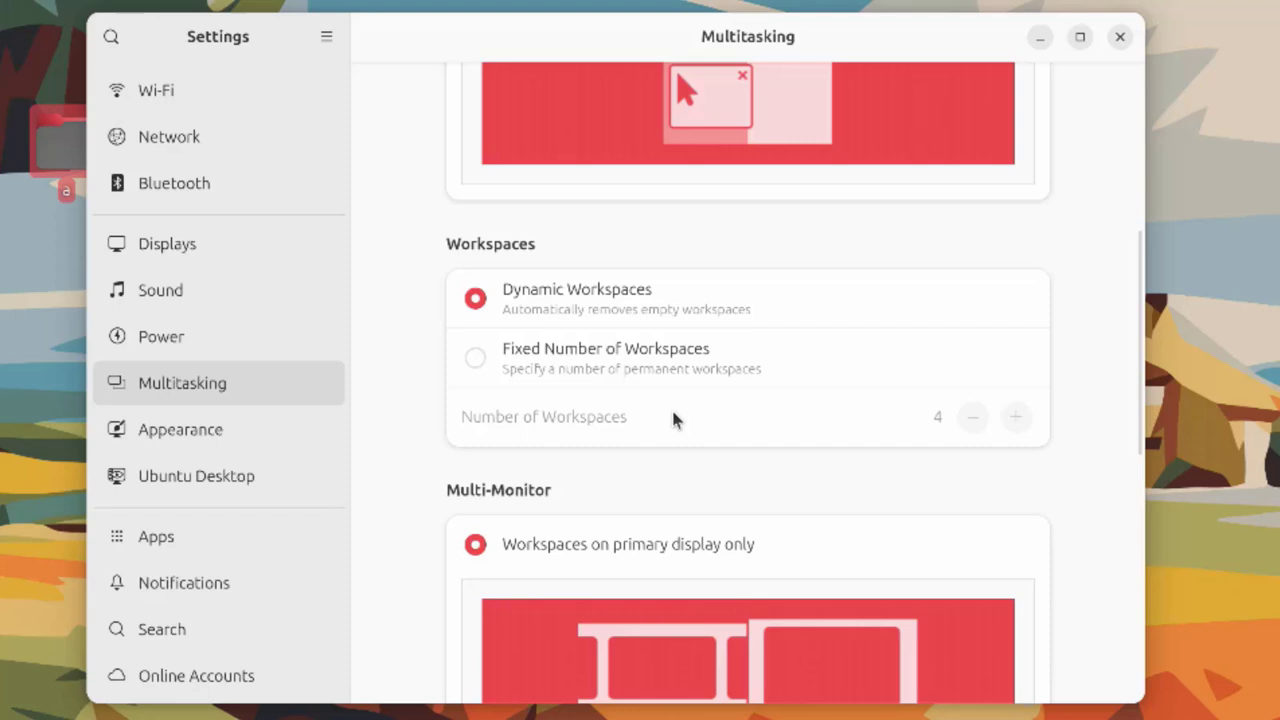
scroll(672, 420, down, 3)
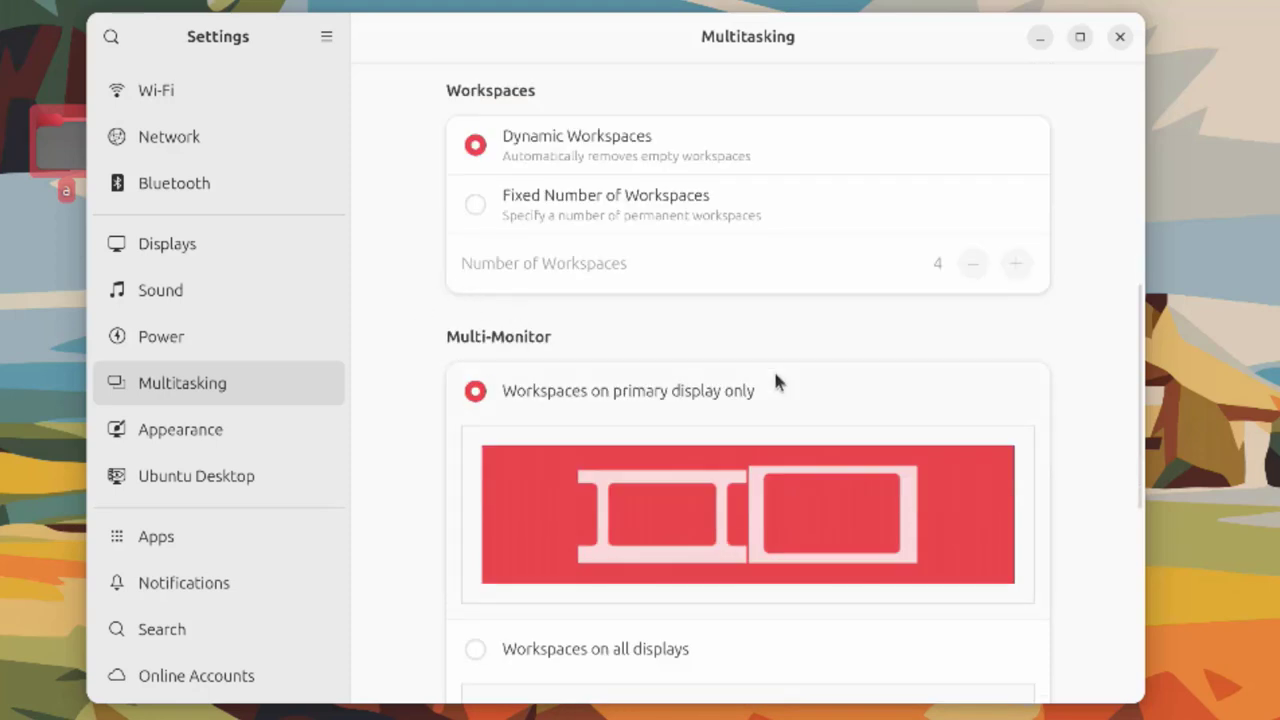
scroll(775, 378, down, 5)
scroll(776, 378, down, 3)
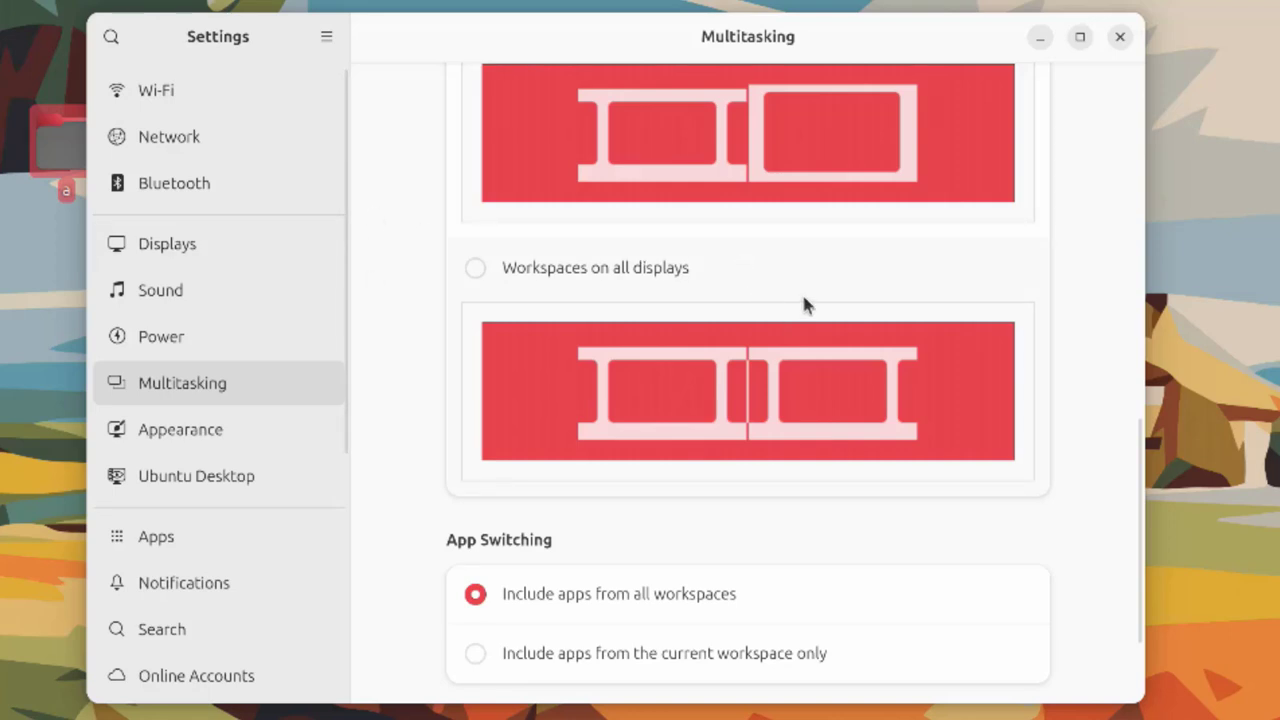
scroll(806, 303, up, 5)
scroll(769, 309, down, 8)
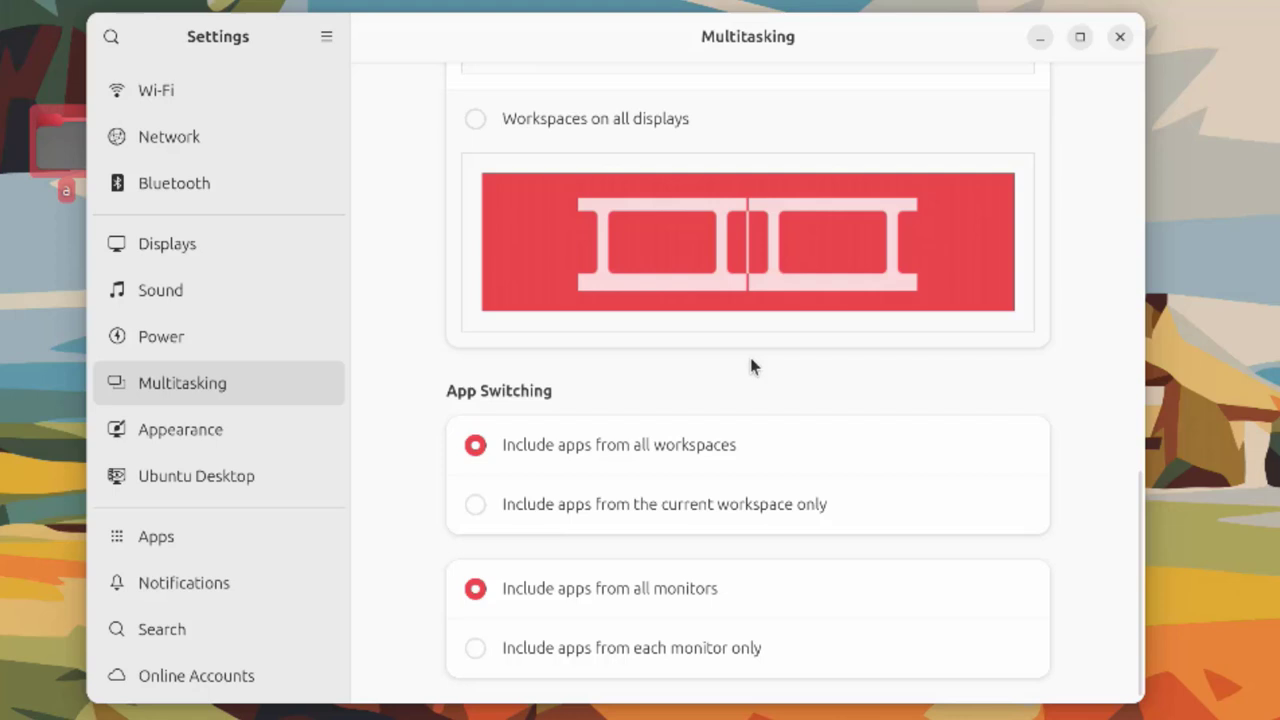
Open Appearance and start adding a custom background picture, then cancel it
click(200, 430)
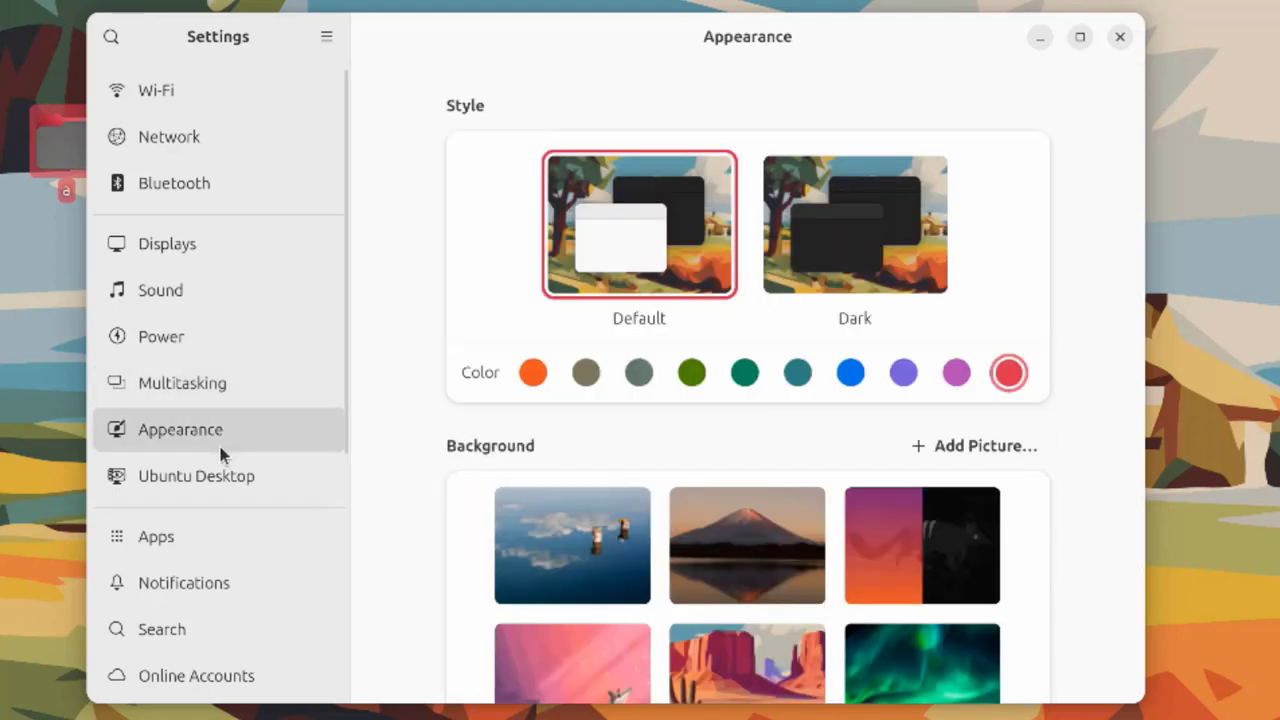
scroll(900, 290, down, 3)
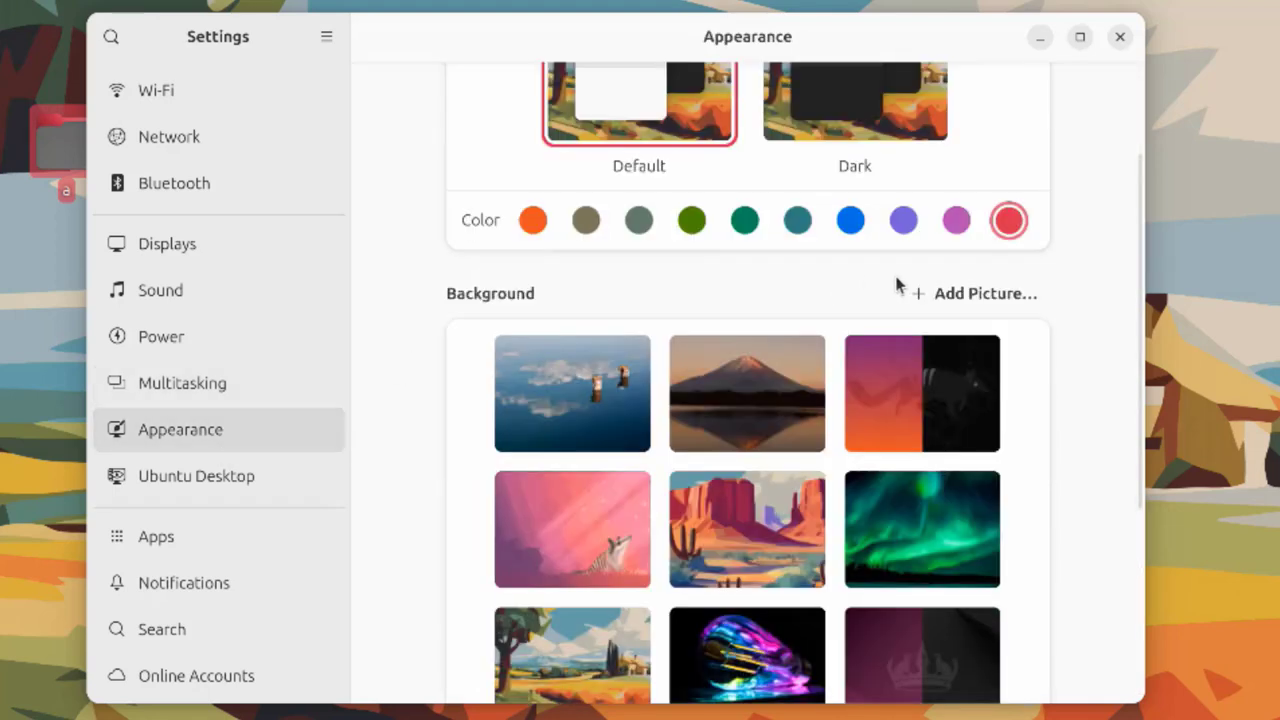
click(953, 292)
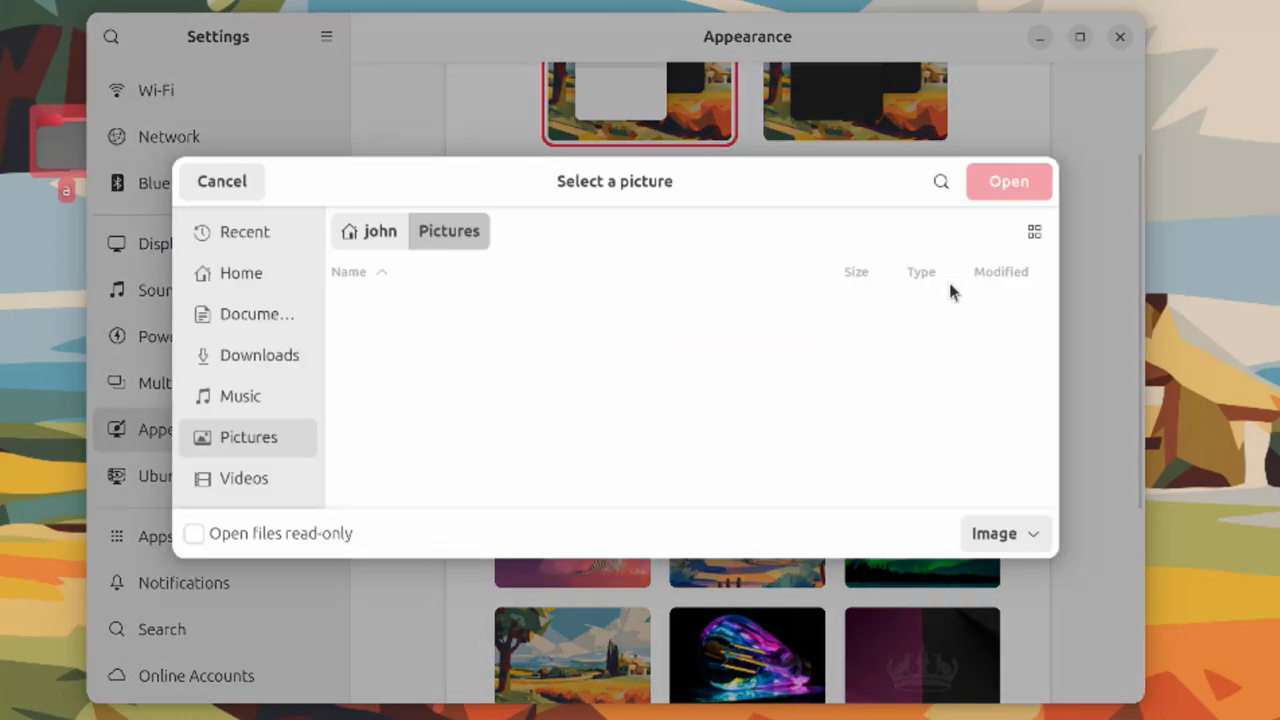
key(Escape)
Open Ubuntu Desktop settings, keeping icon size Normal and new-icon position Bottom Right
click(190, 477)
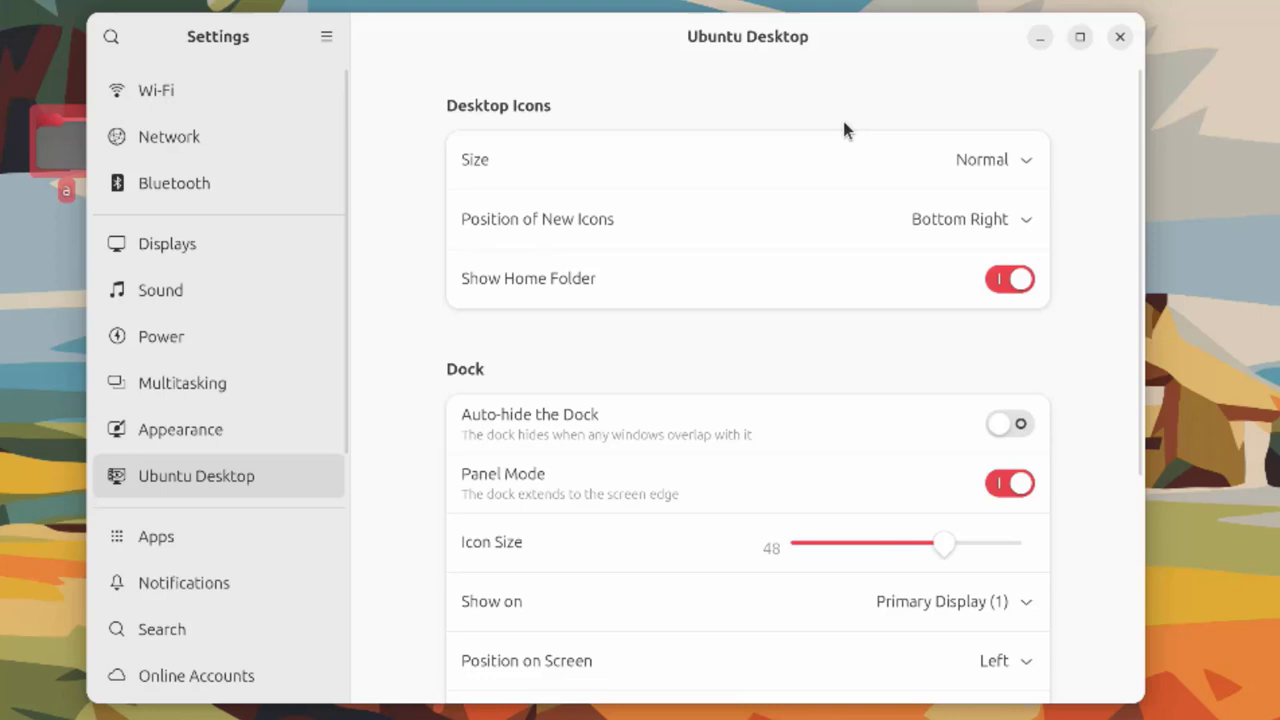
click(1011, 170)
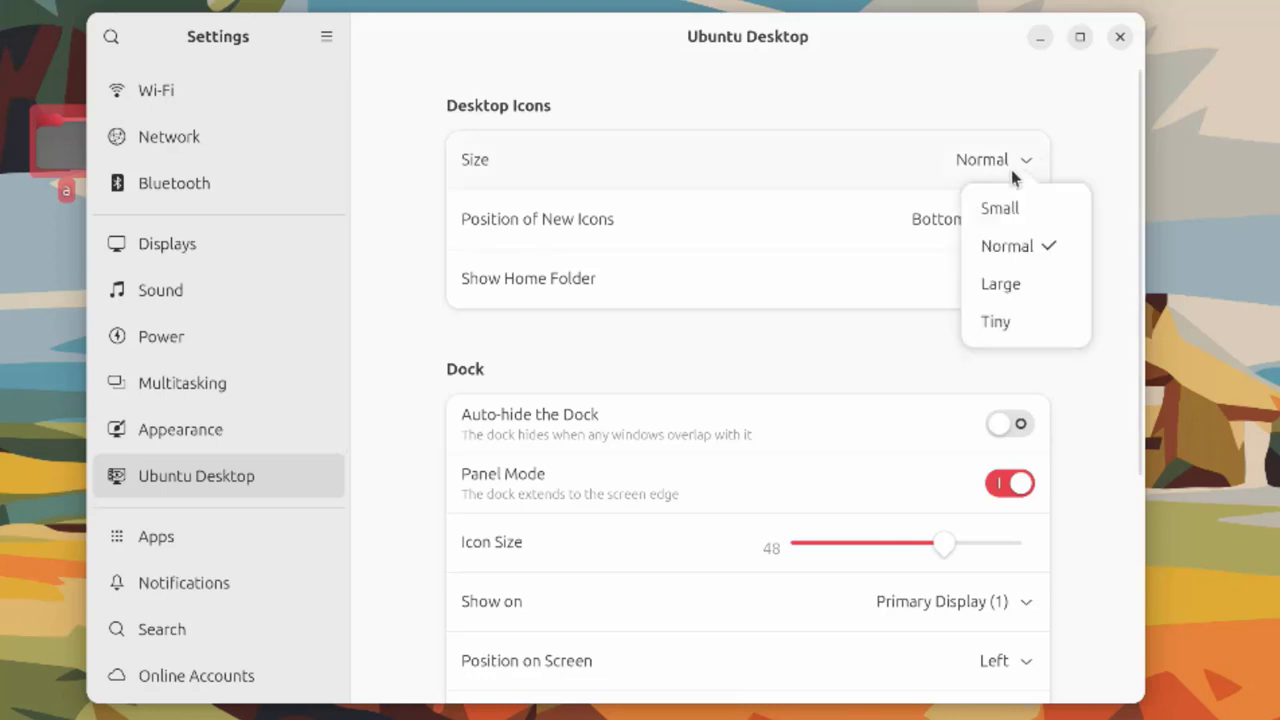
click(637, 220)
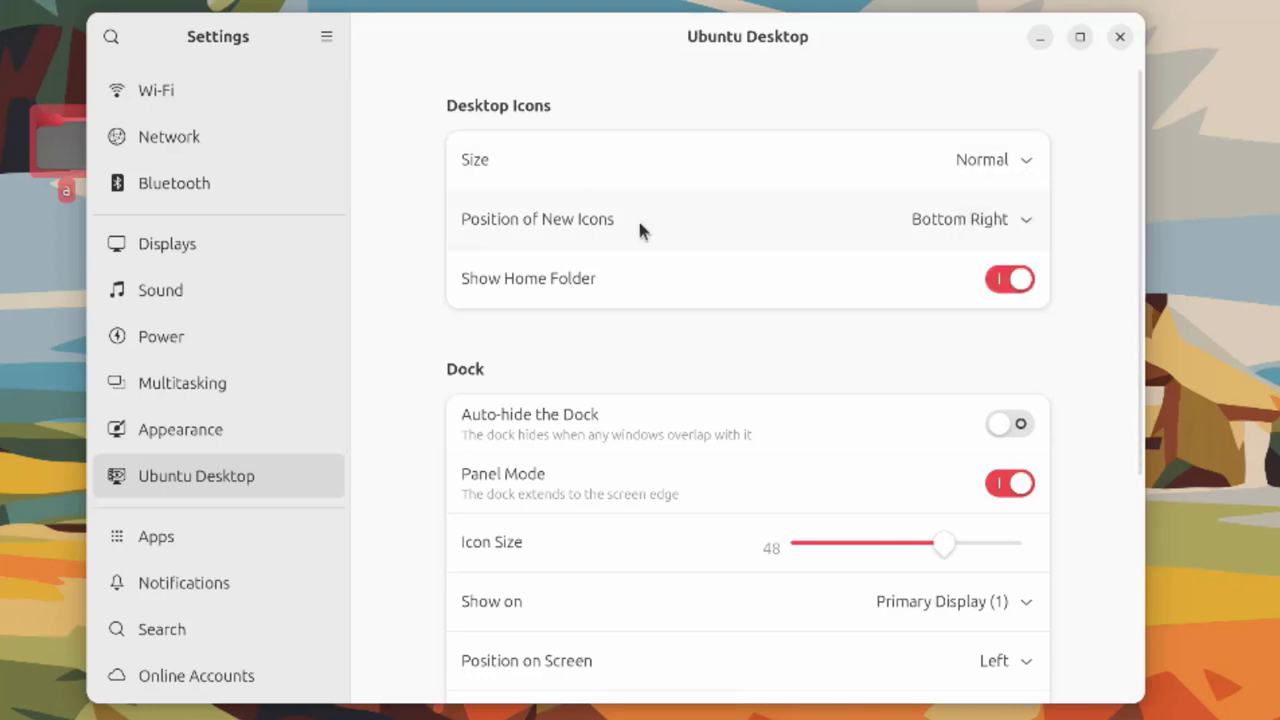
click(1006, 215)
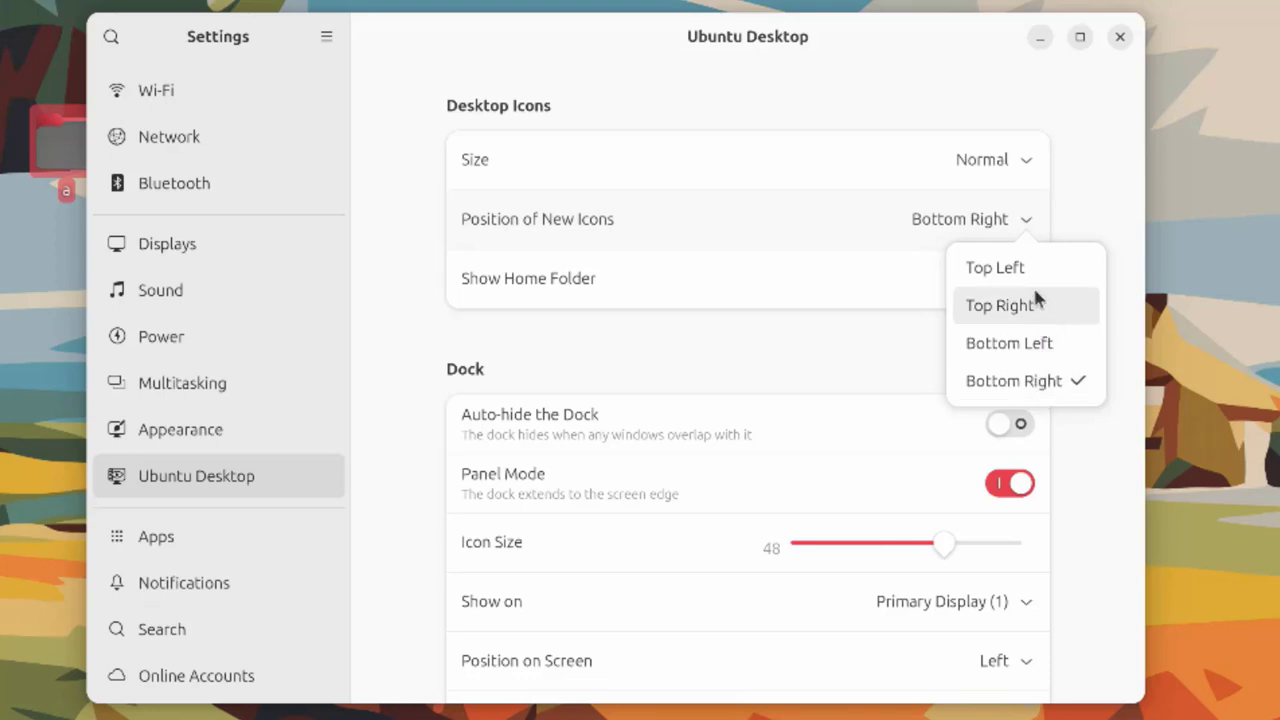
click(948, 280)
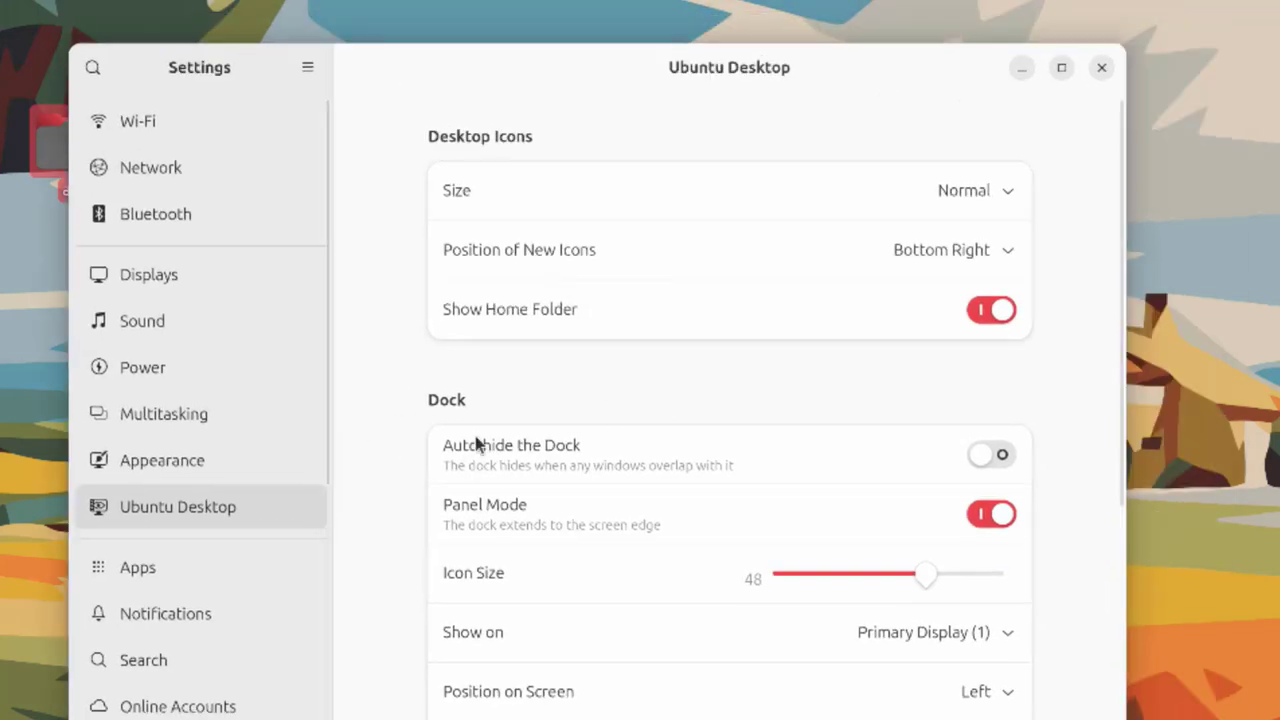
Toggle the dock's Panel Mode off and back on, and set the dock icon size to 50
scroll(445, 431, down, 2)
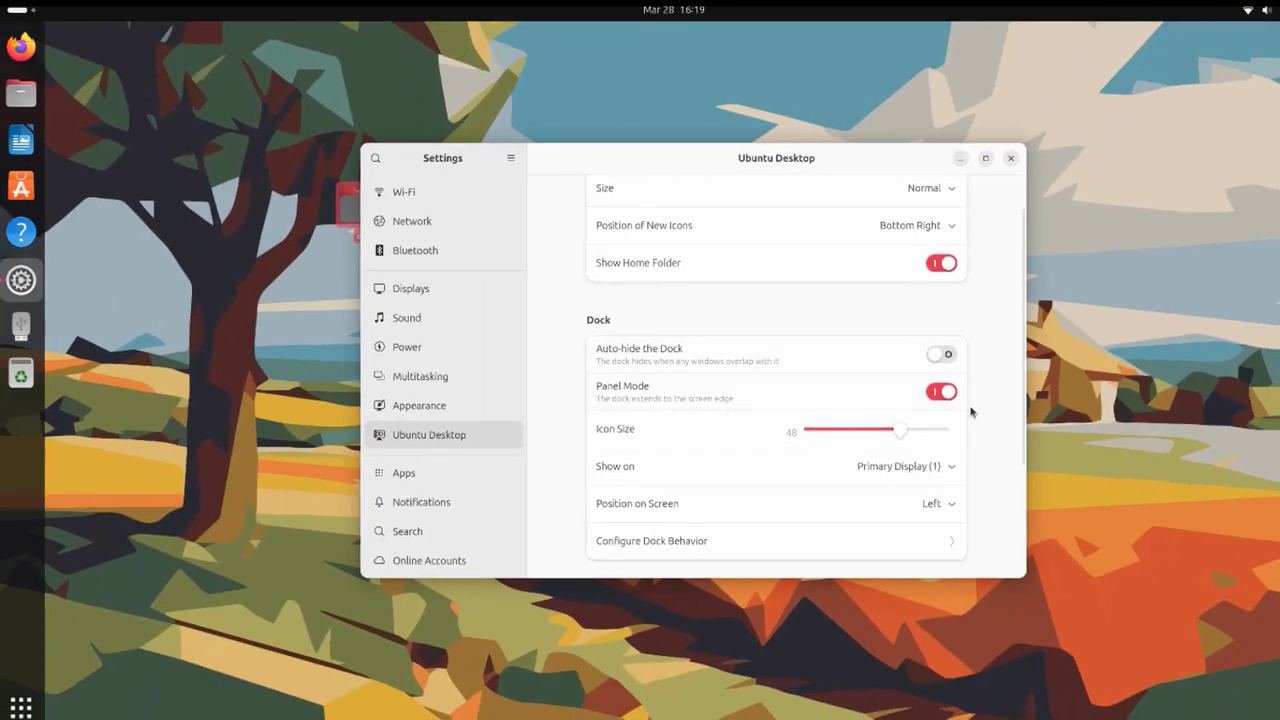
click(938, 393)
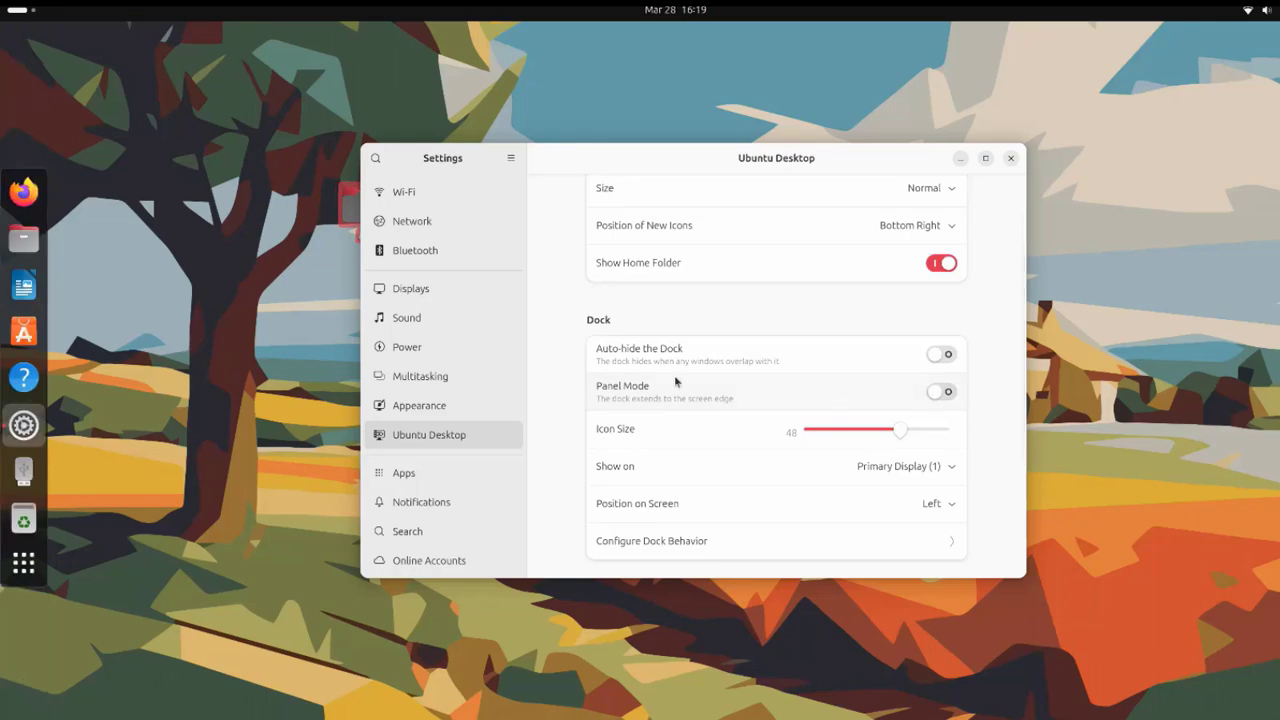
click(940, 392)
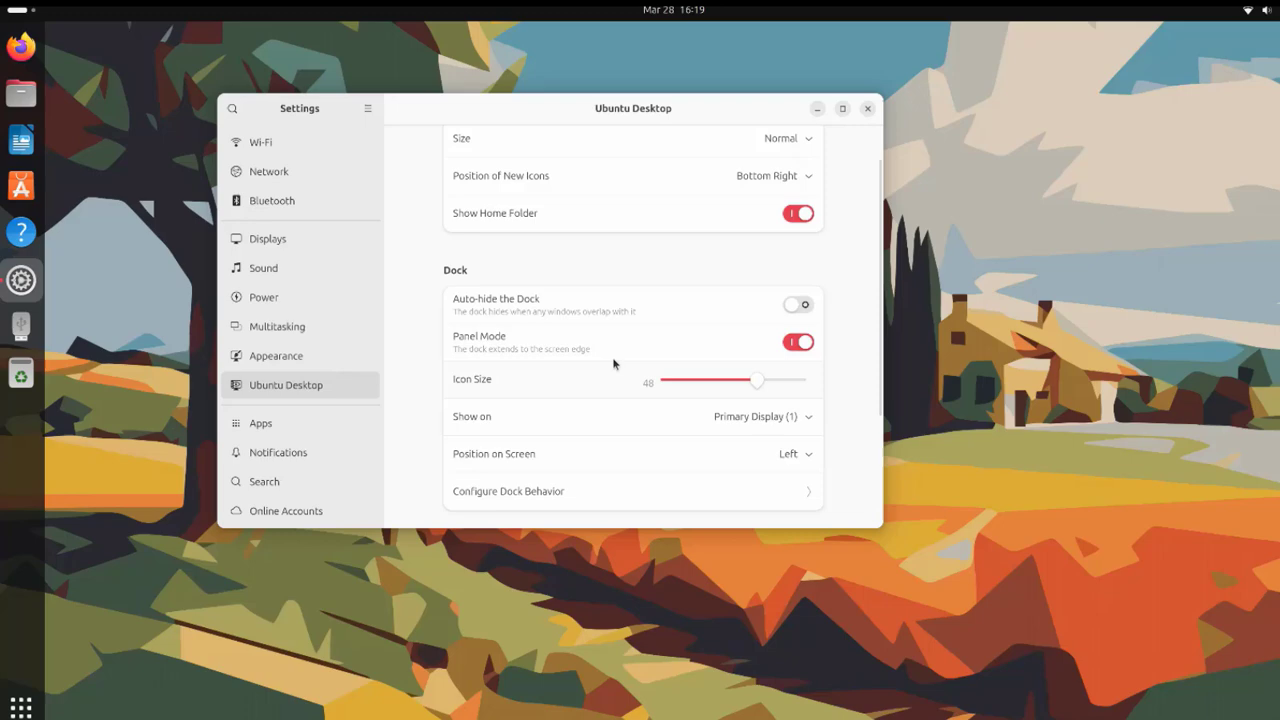
mouse_move(758, 388)
mouse_down()
mouse_move(734, 395)
mouse_move(771, 391)
mouse_up()
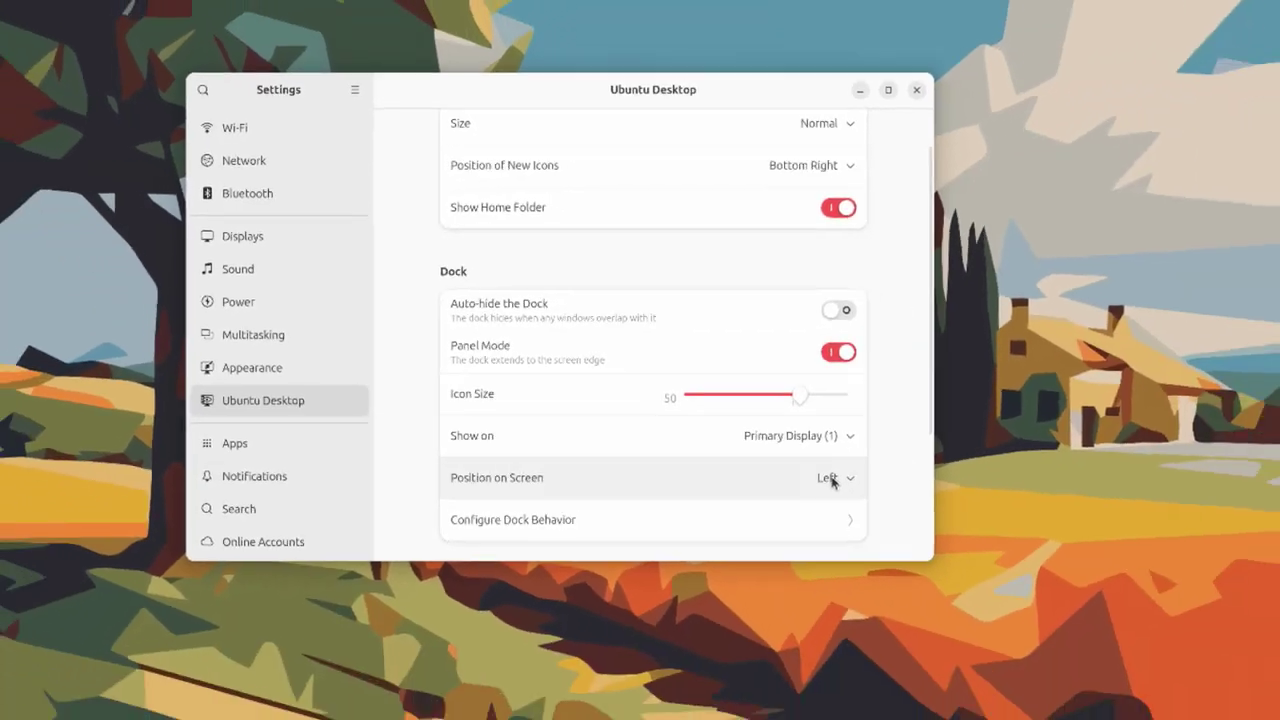
Try the dock at the Bottom and Right positions, then put it back on the Left
click(1005, 582)
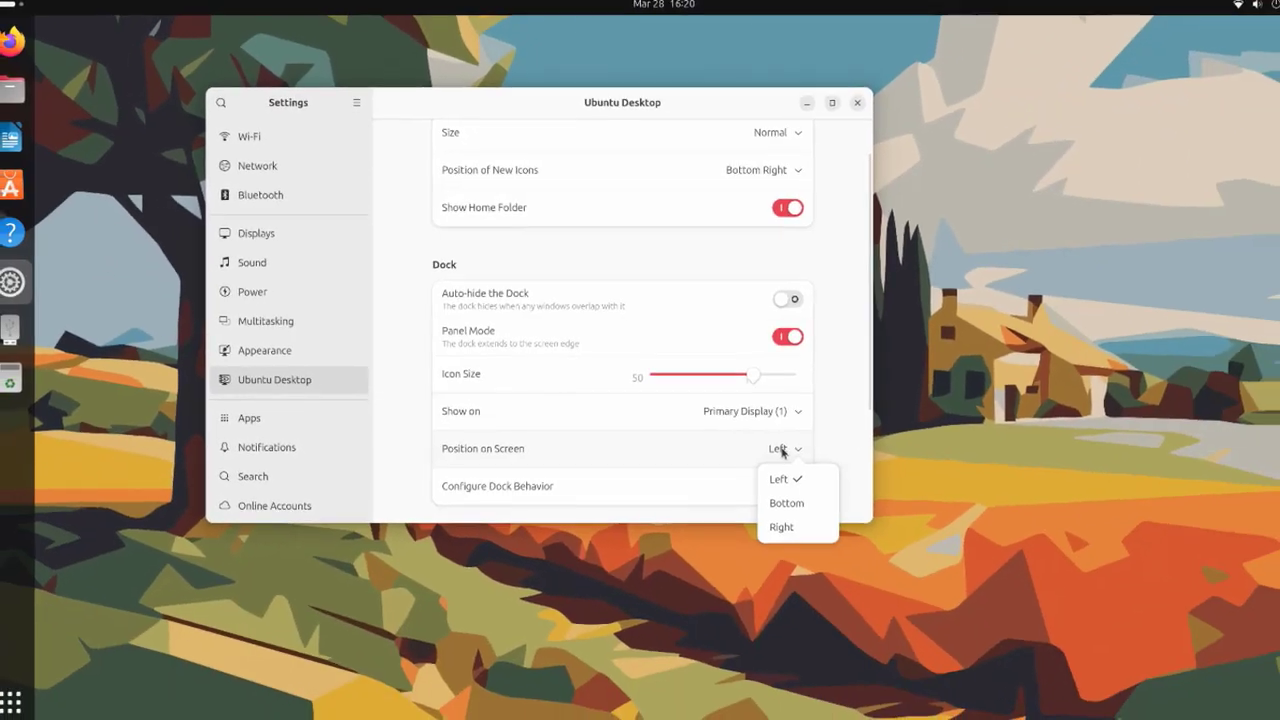
click(786, 503)
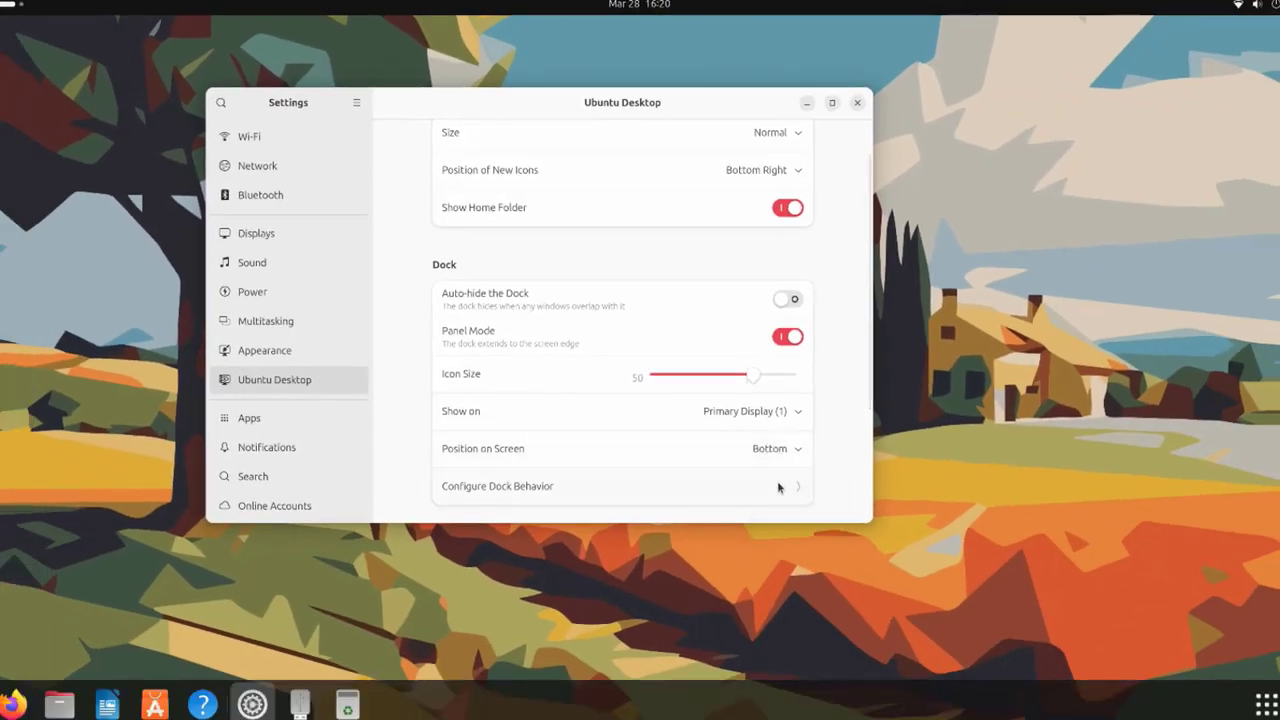
click(777, 451)
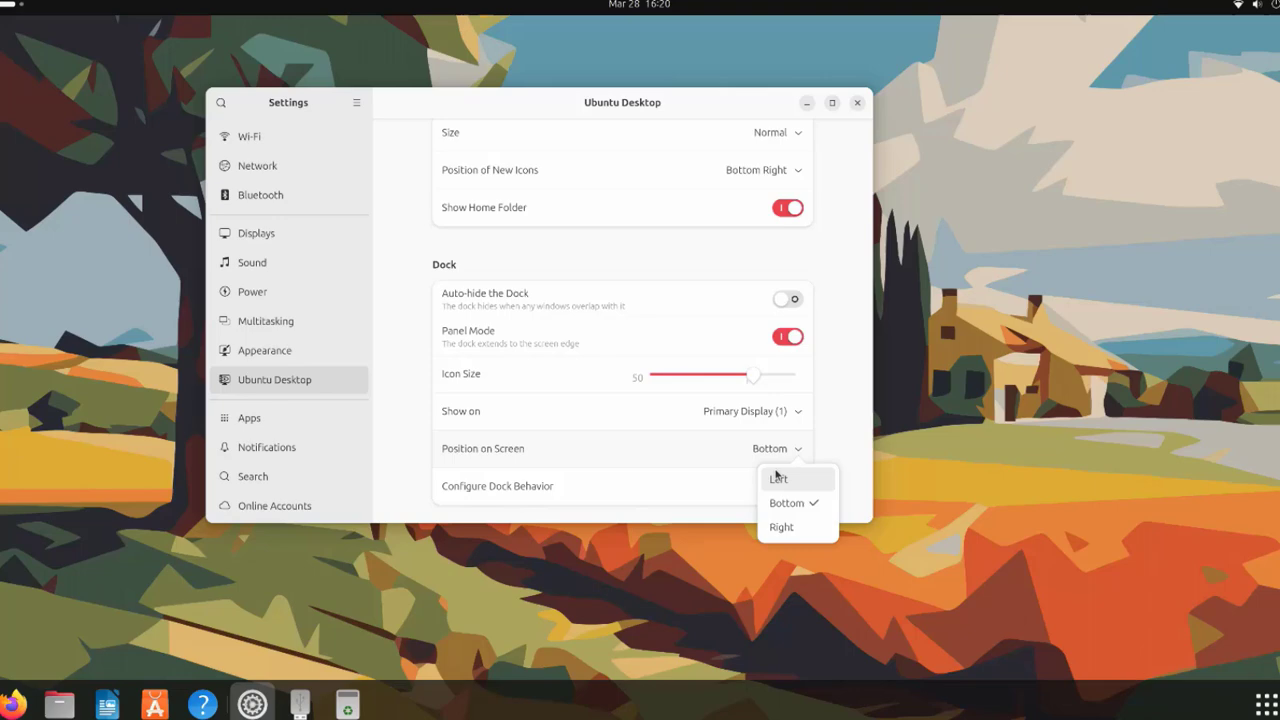
click(781, 527)
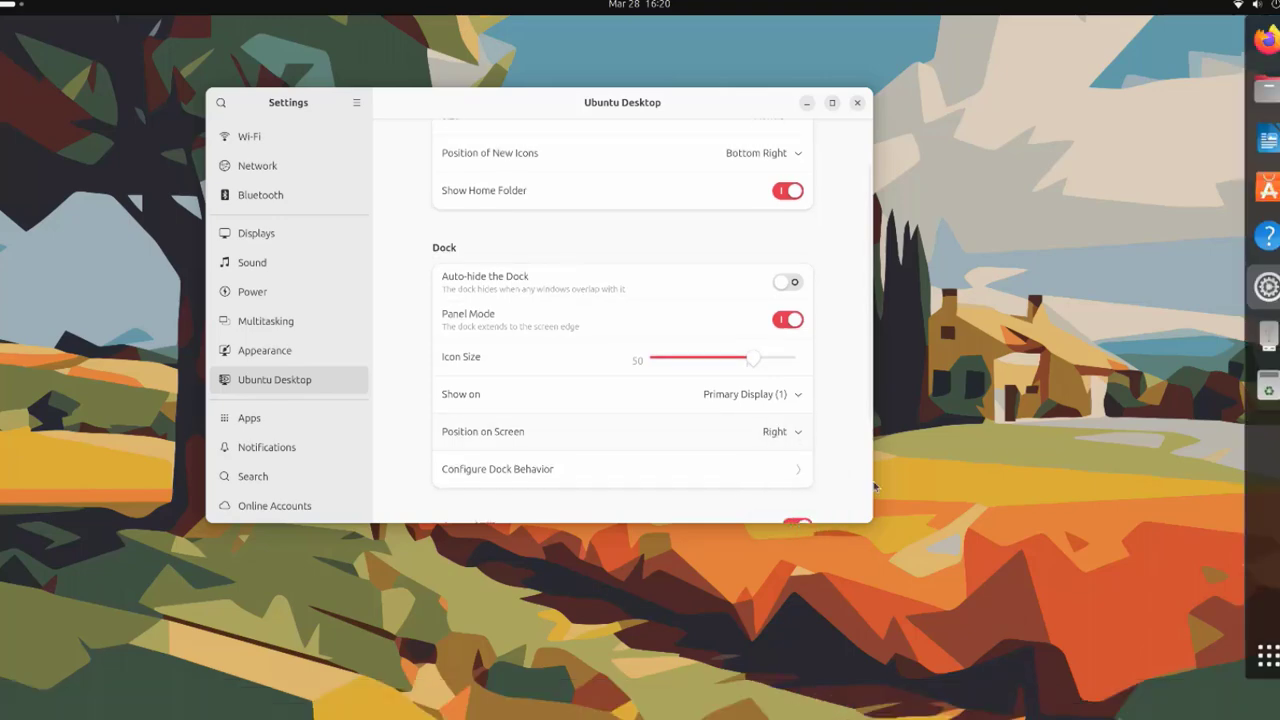
click(752, 429)
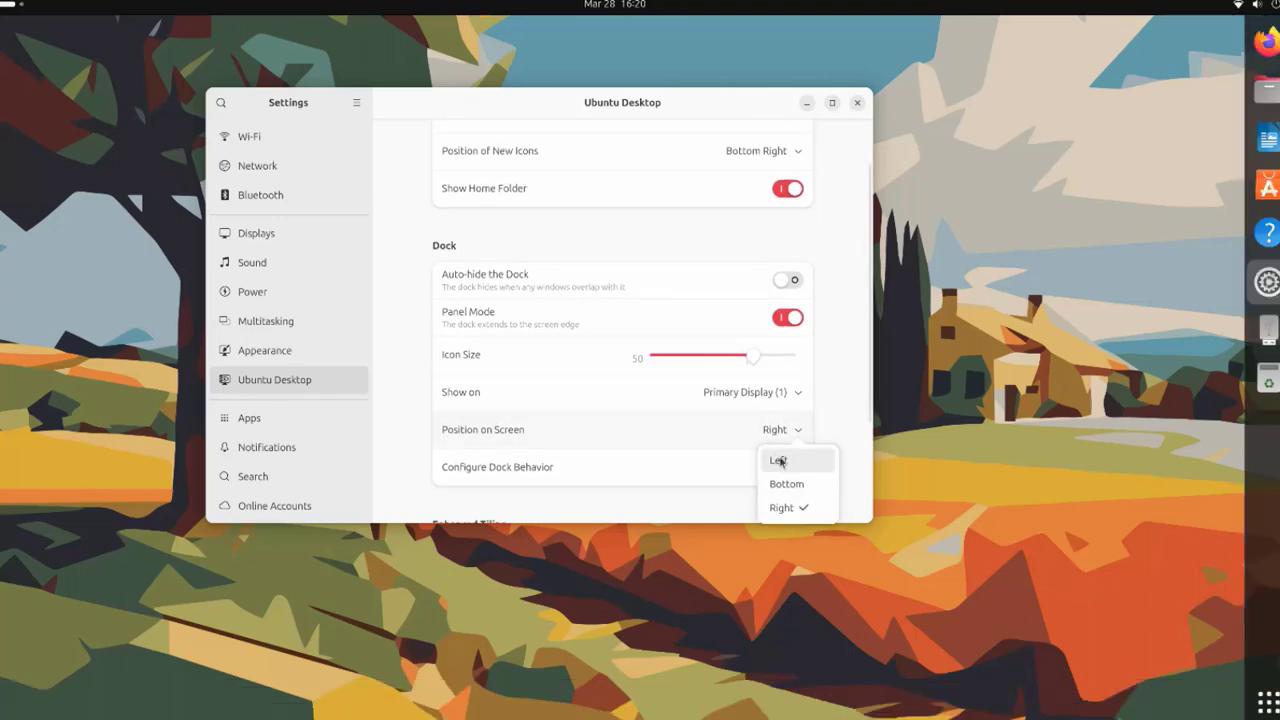
click(778, 459)
scroll(740, 420, down, 3)
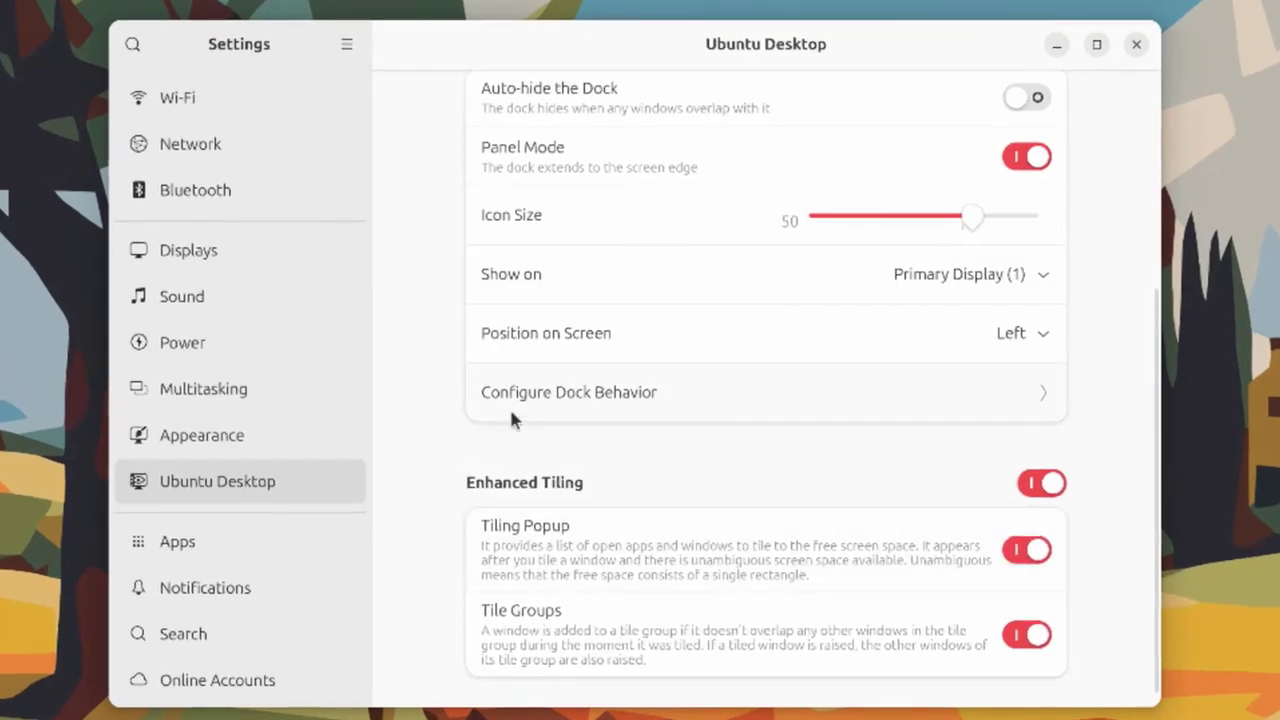
In dock behaviour options, hide then re-show volumes and devices on the dock, and close the options
click(617, 403)
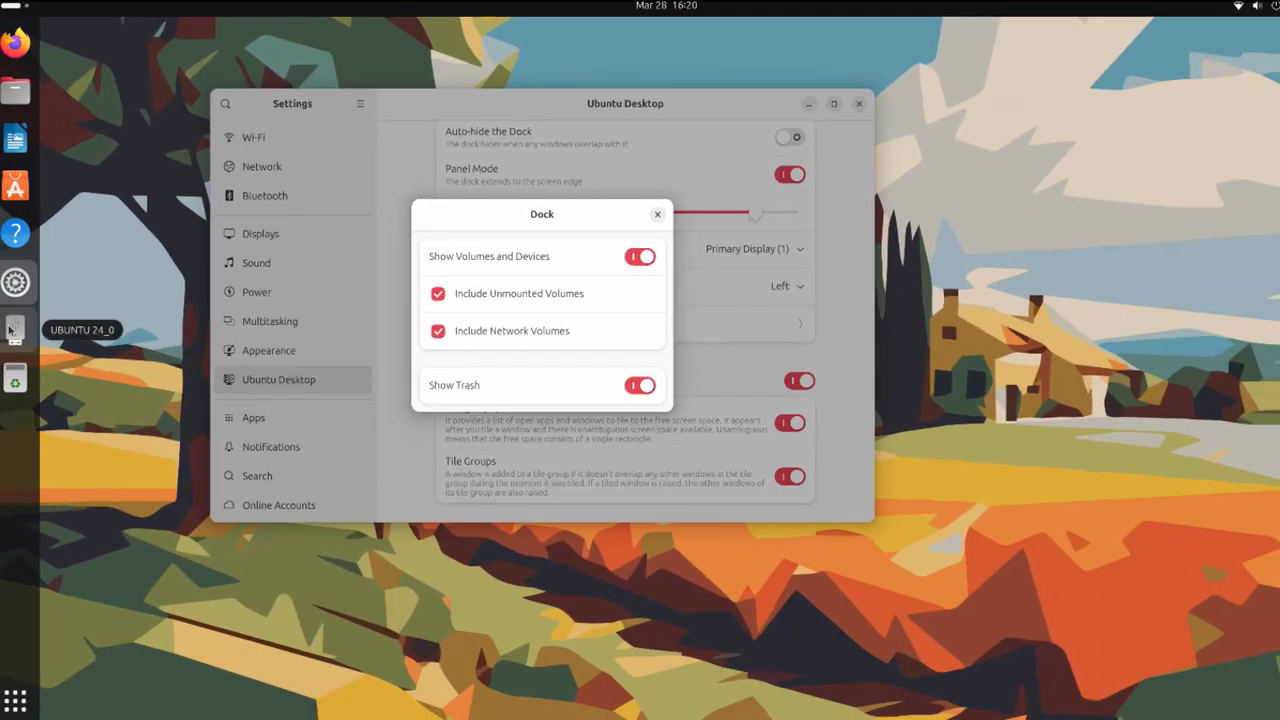
click(632, 259)
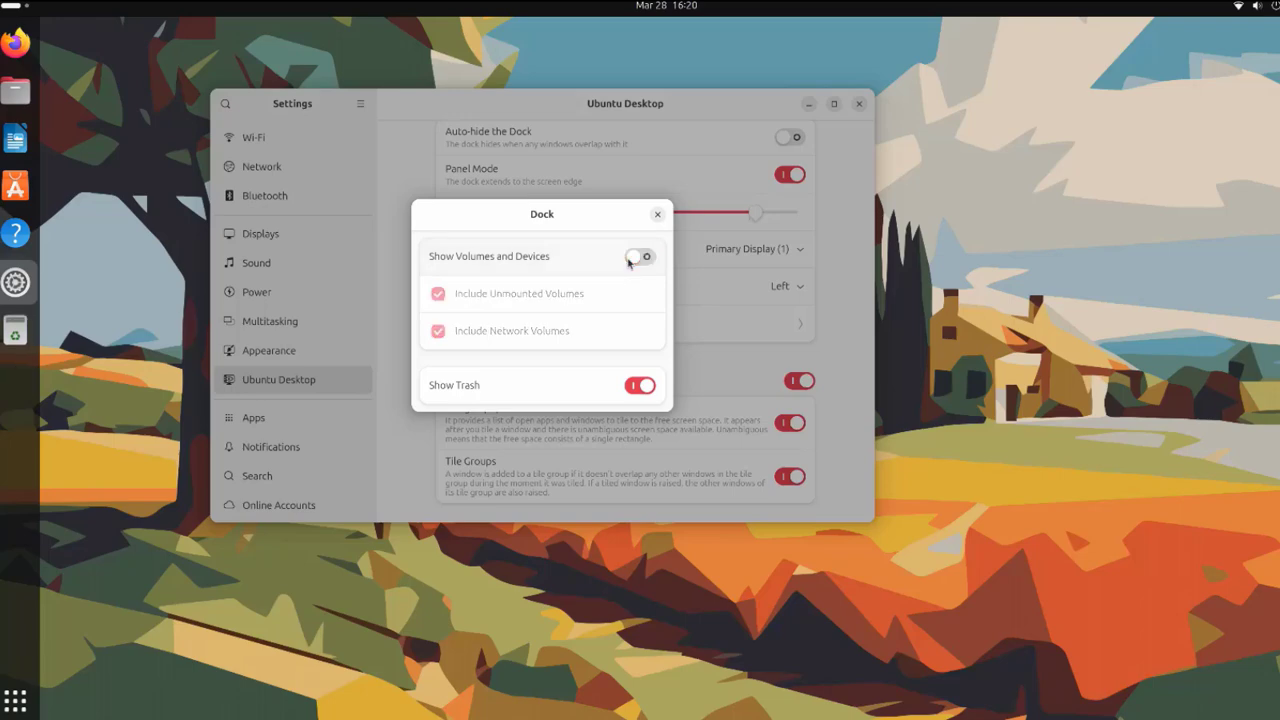
click(640, 259)
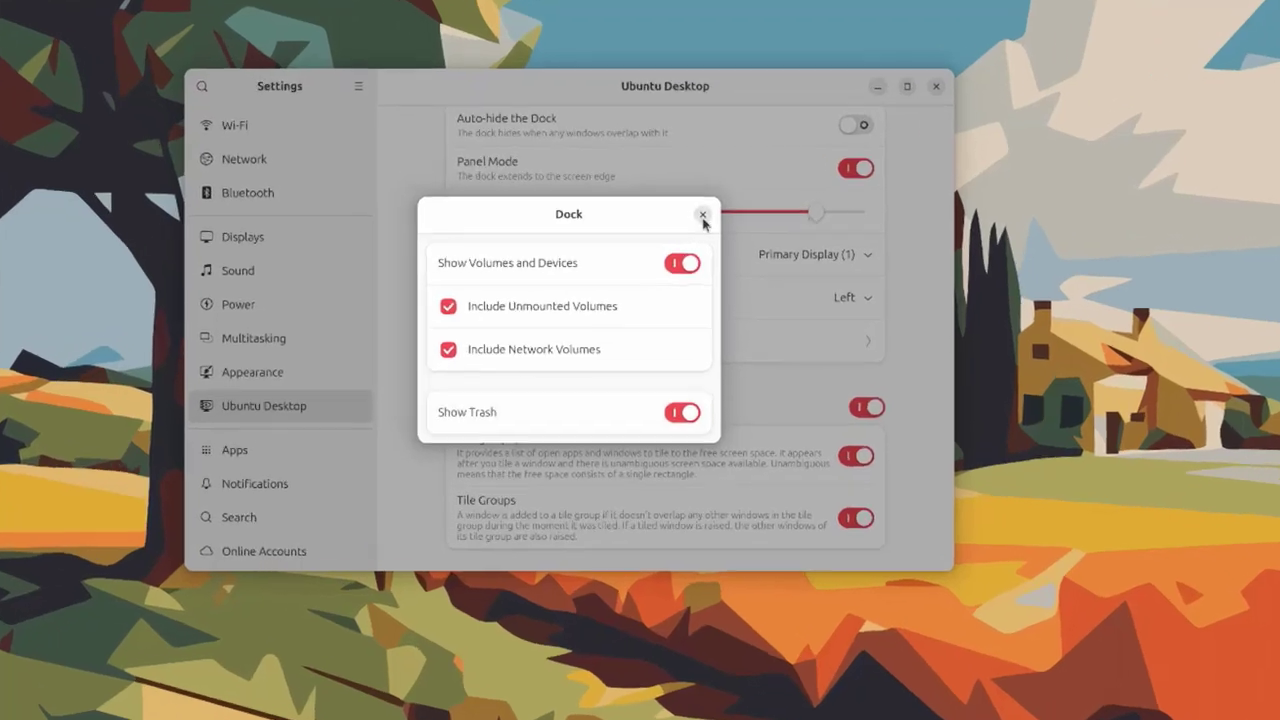
click(657, 214)
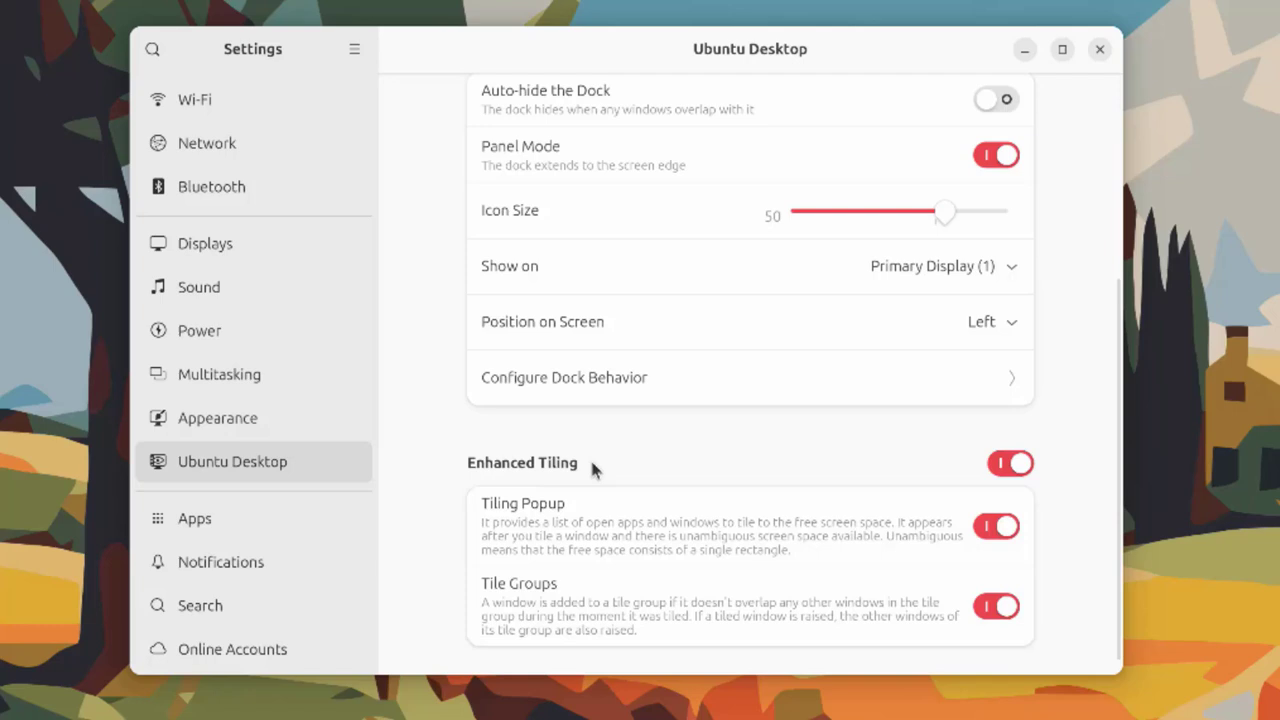
scroll(590, 495, down, 1)
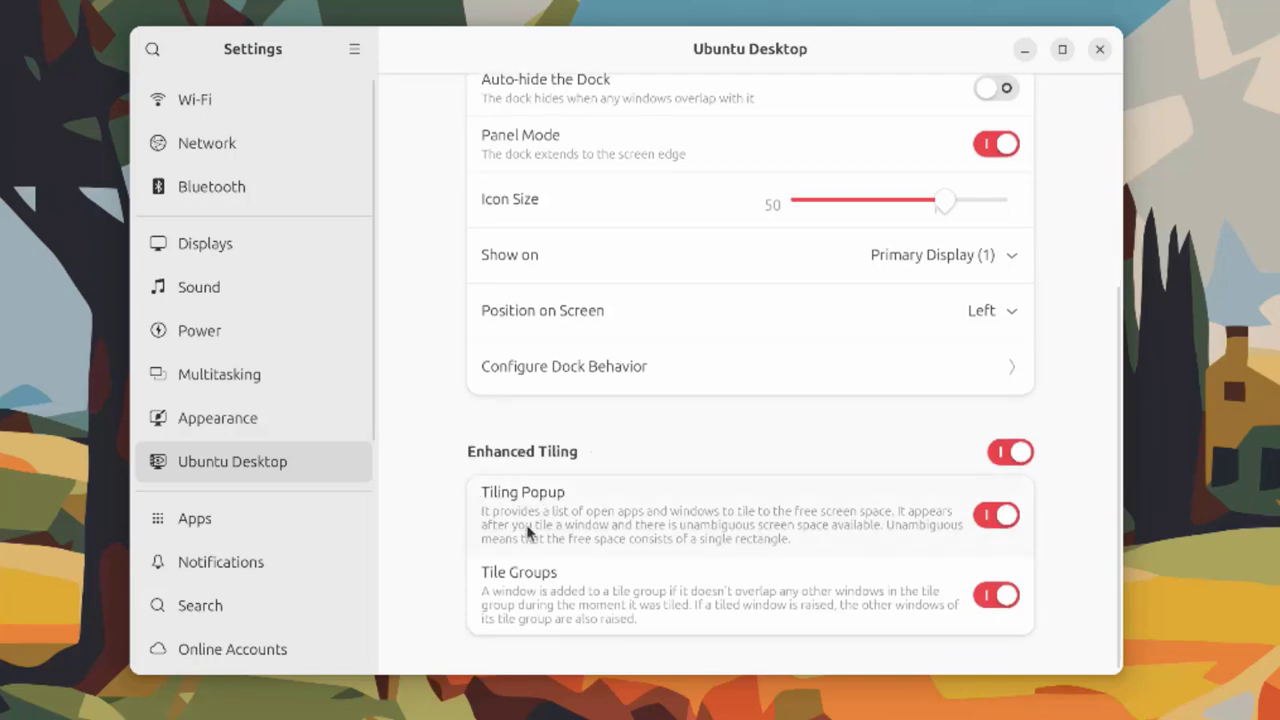
Review the installed apps and the Default Apps handlers, then move to Notifications
click(274, 532)
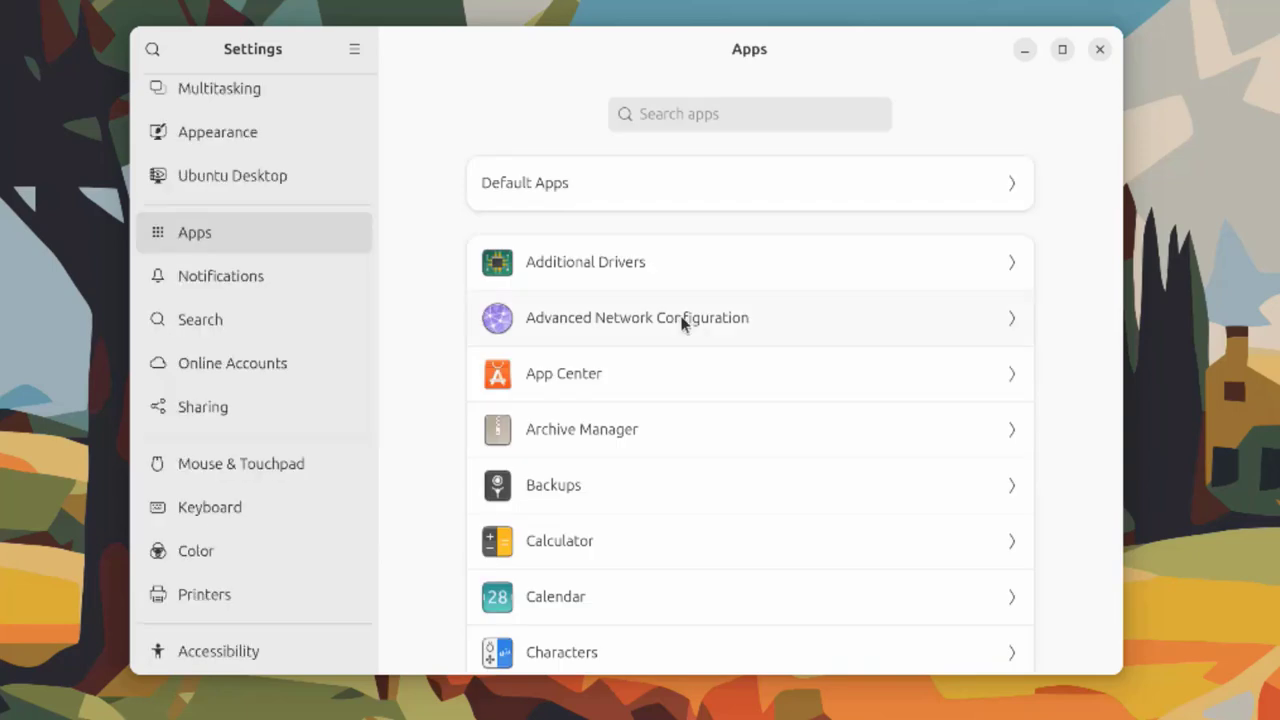
scroll(683, 322, down, 10)
scroll(703, 323, up, 10)
click(760, 114)
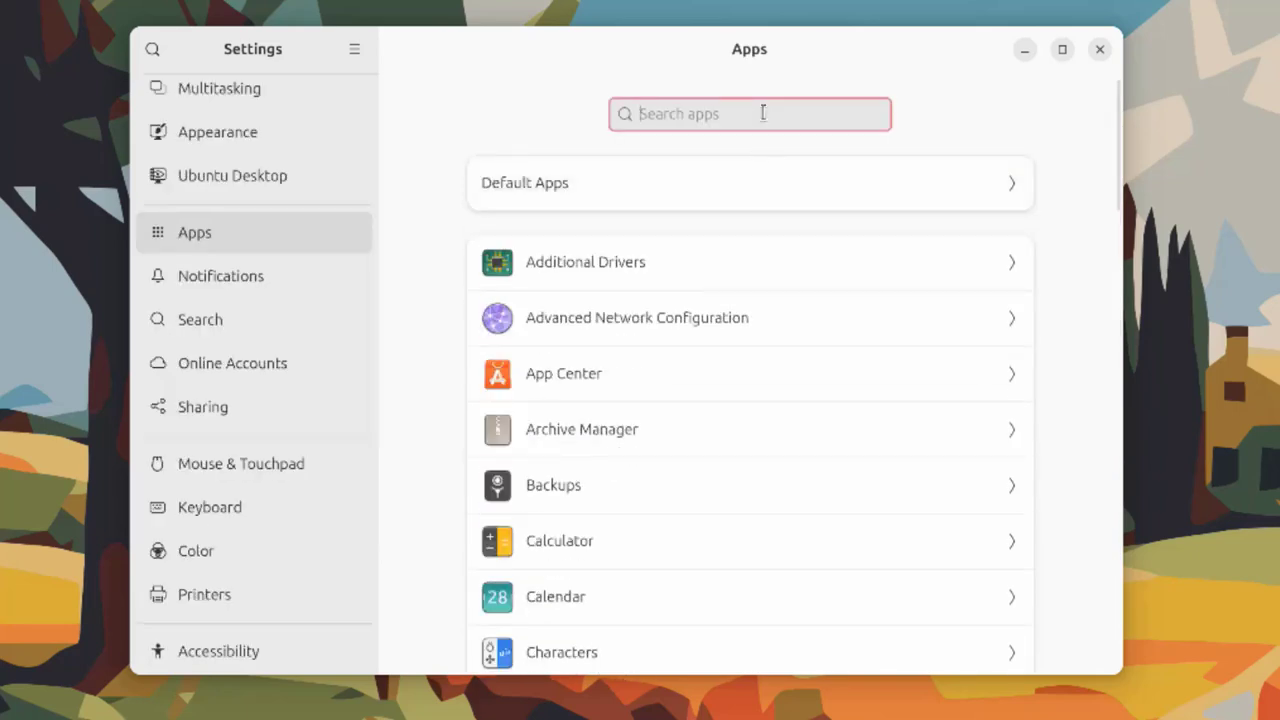
click(555, 187)
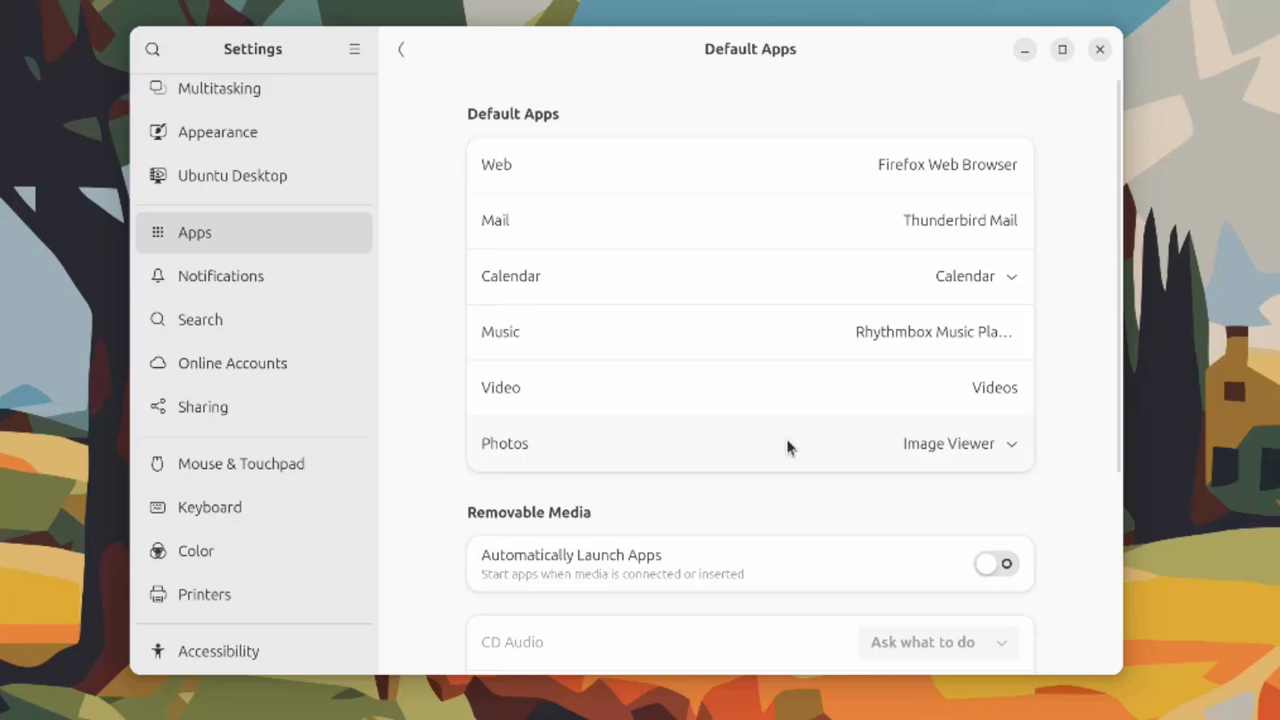
click(243, 276)
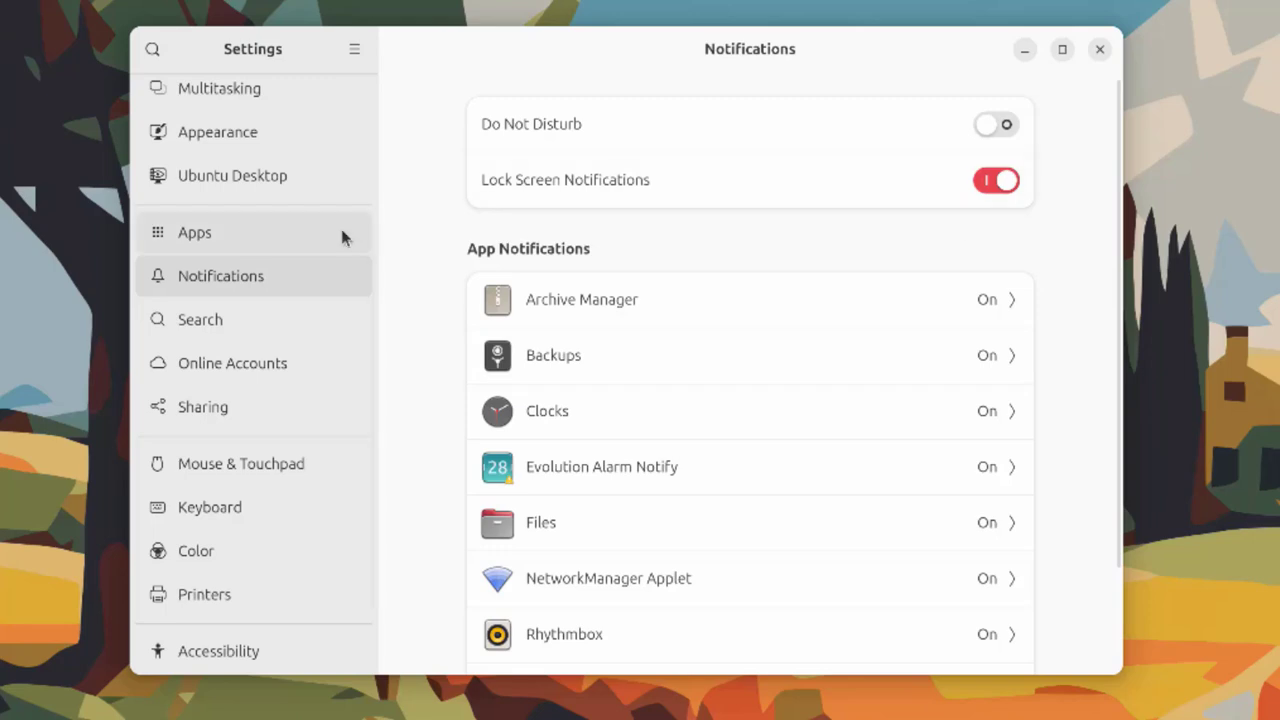
Step through the Search, Online Accounts and Sharing pages, ending on Mouse & Touchpad
scroll(846, 356, down, 2)
scroll(850, 365, down, 1)
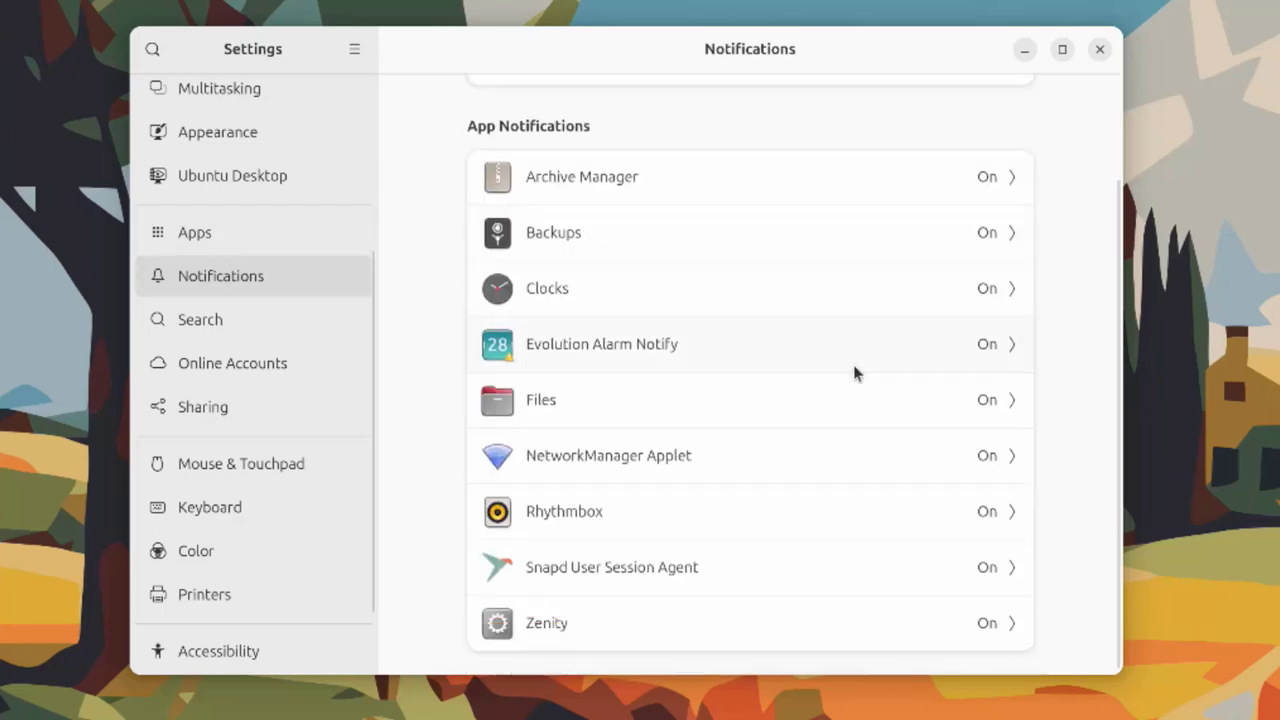
click(204, 319)
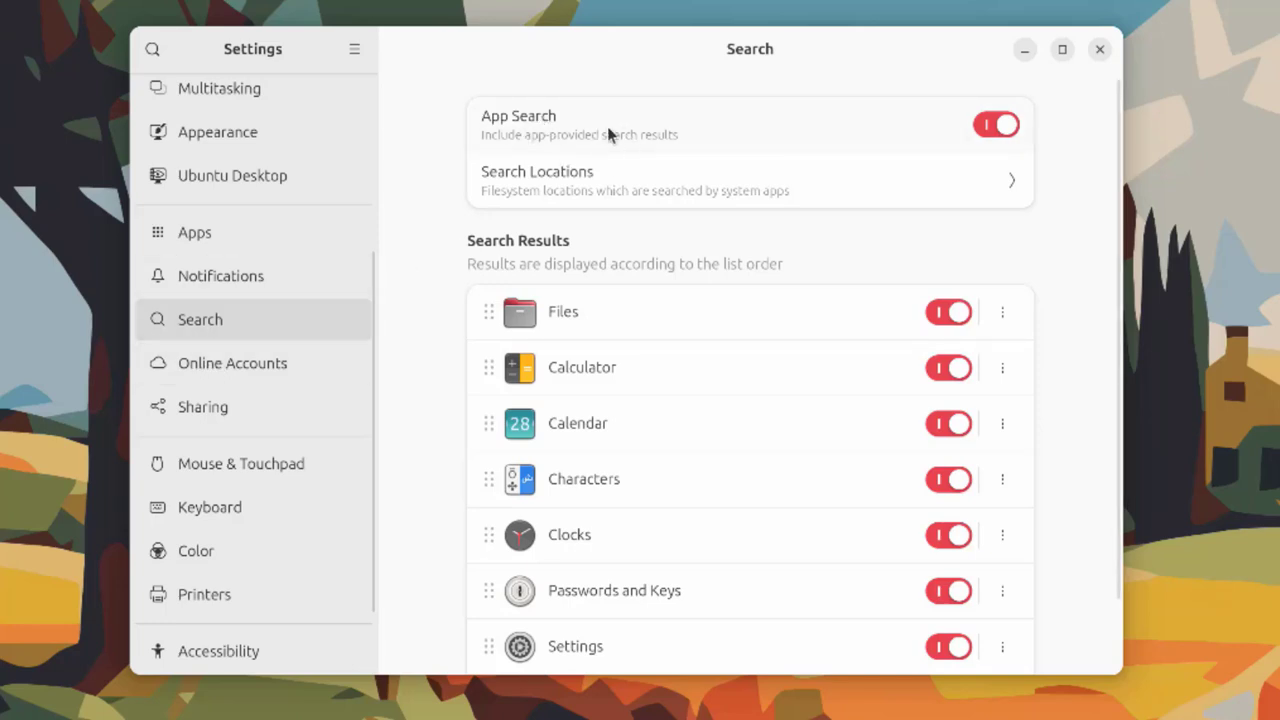
click(320, 360)
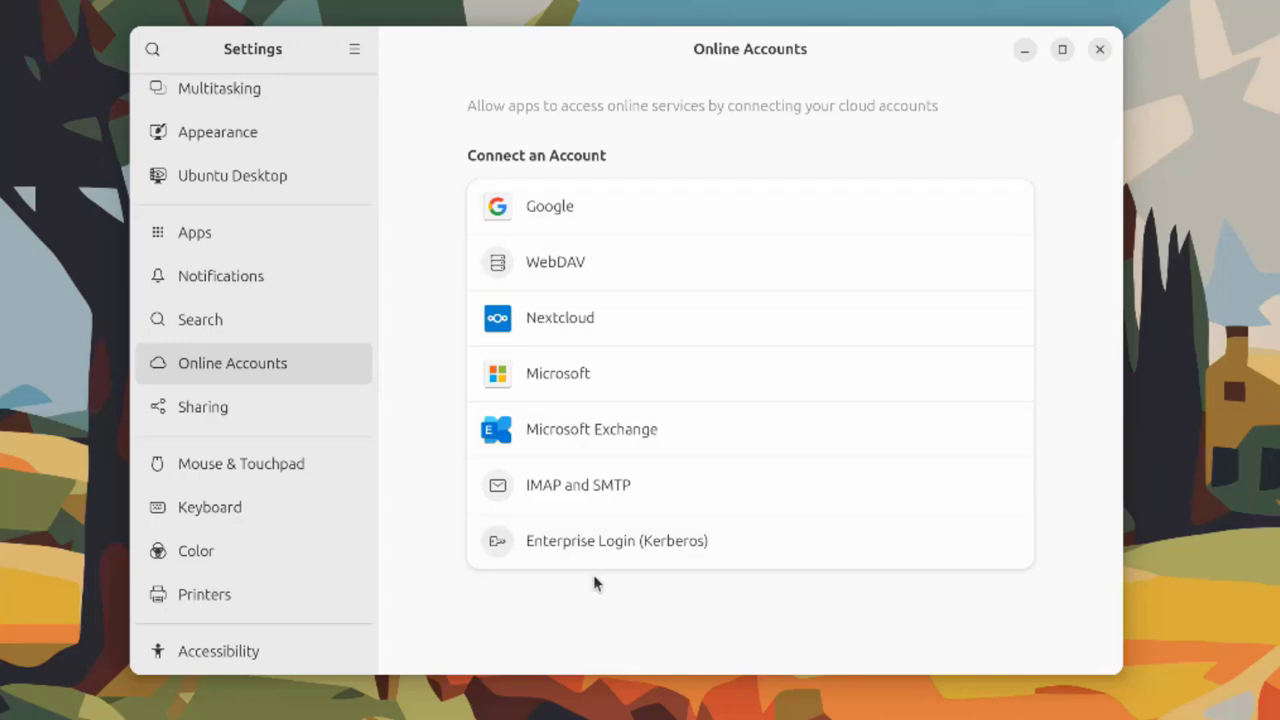
click(321, 427)
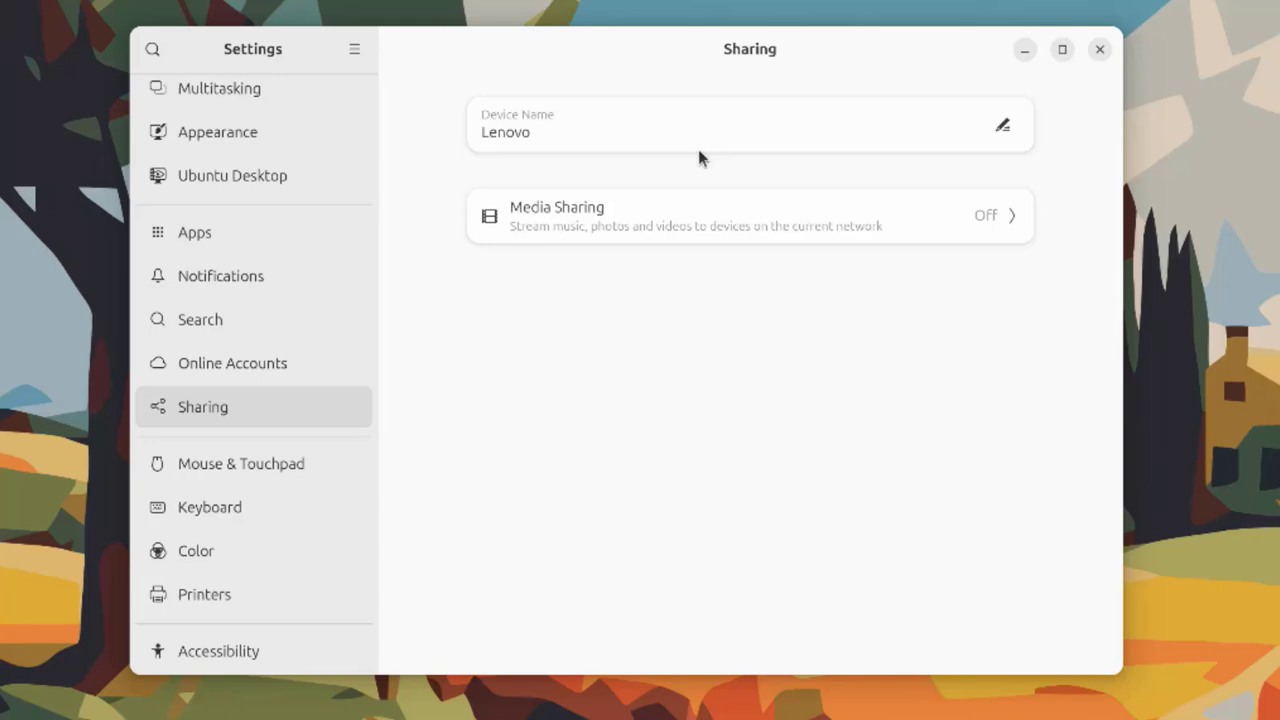
click(267, 455)
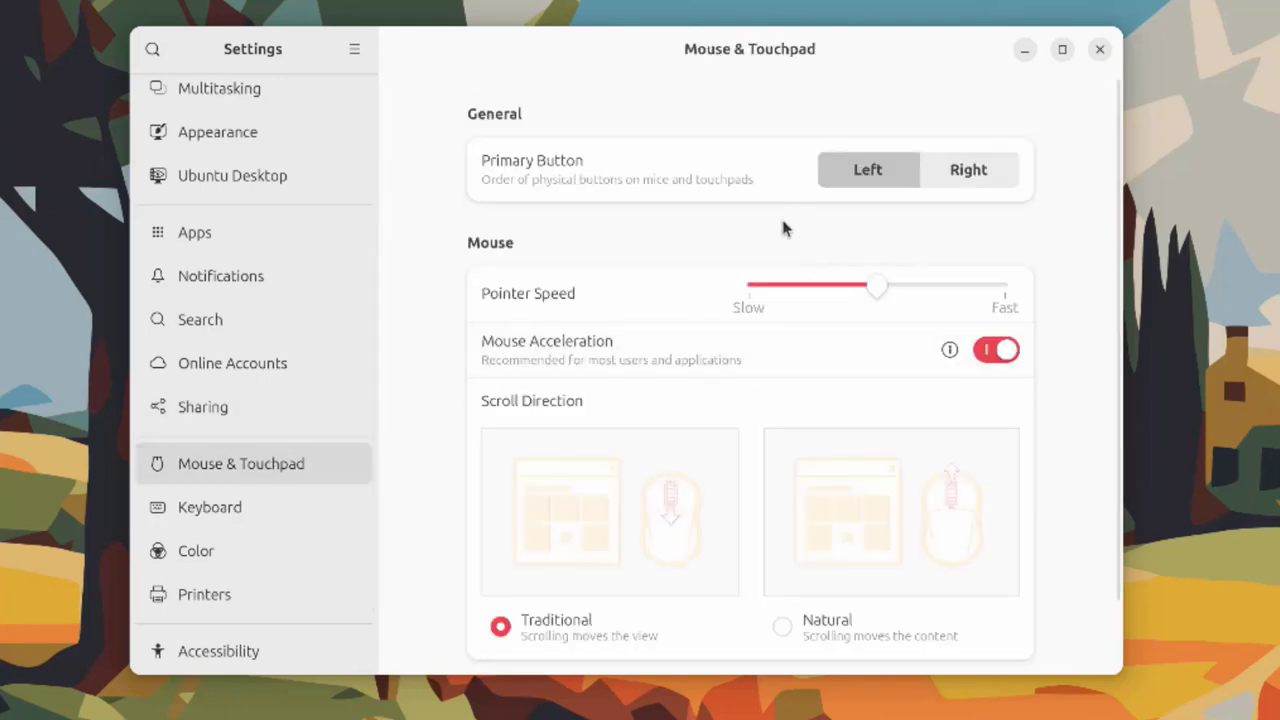
Look over the Keyboard and Color pages, then view Printers and start Add Printer
scroll(785, 240, down, 2)
scroll(790, 310, up, 2)
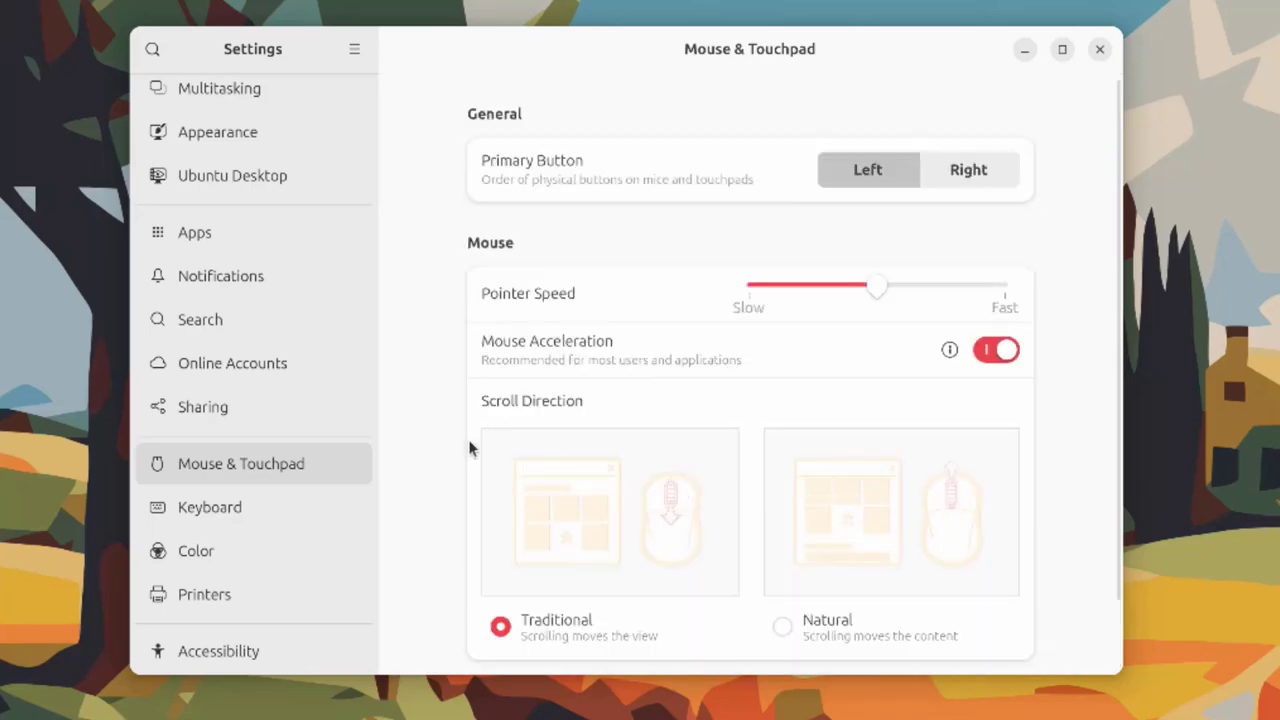
click(303, 506)
scroll(885, 355, down, 3)
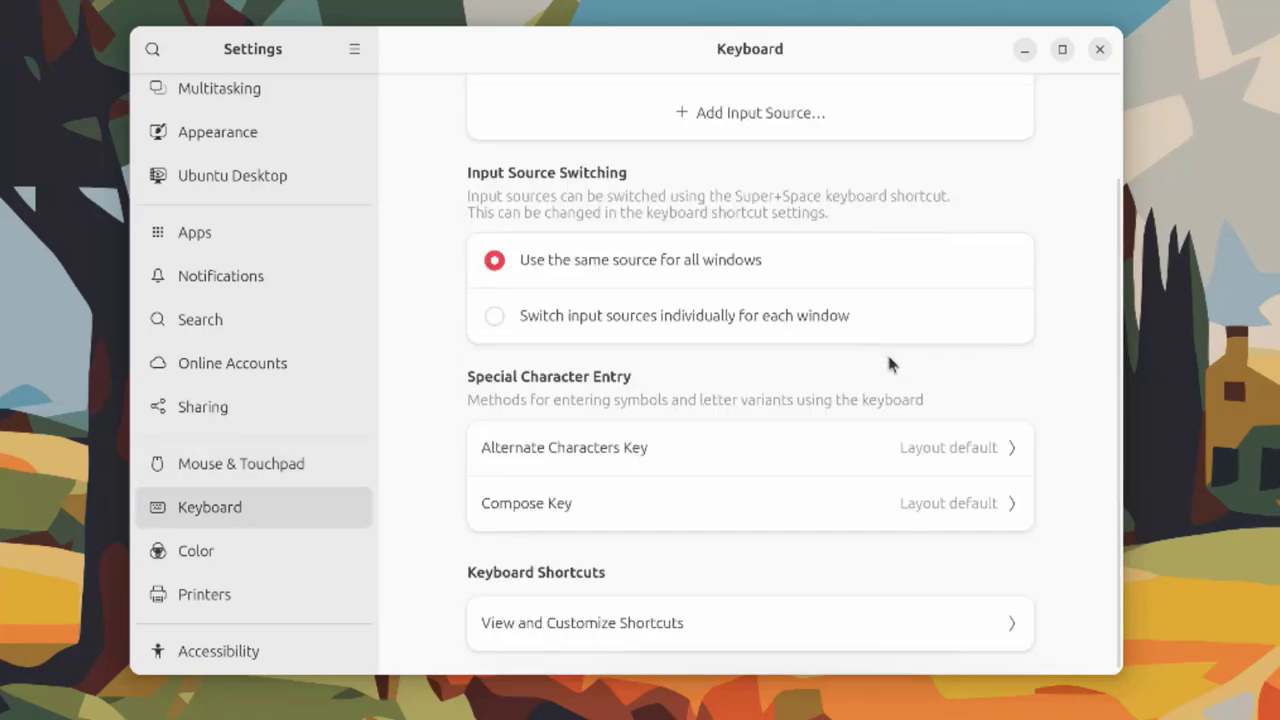
scroll(720, 529, up, 3)
click(293, 548)
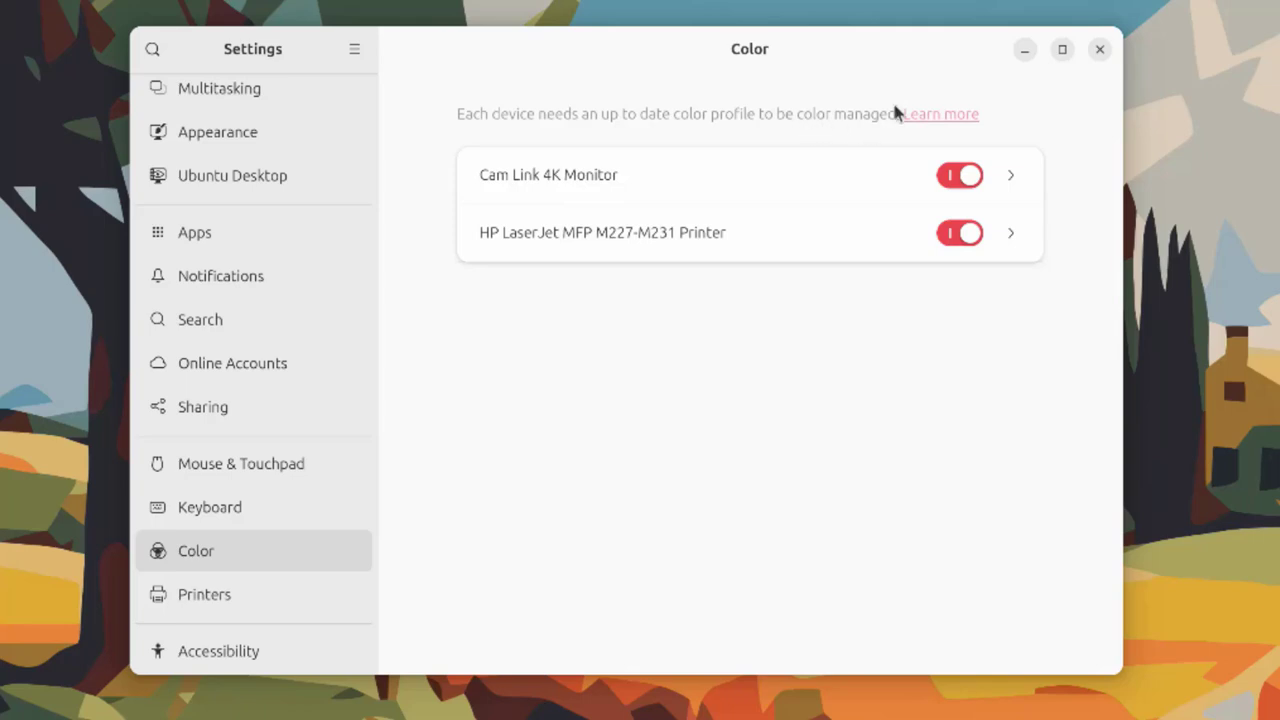
click(299, 599)
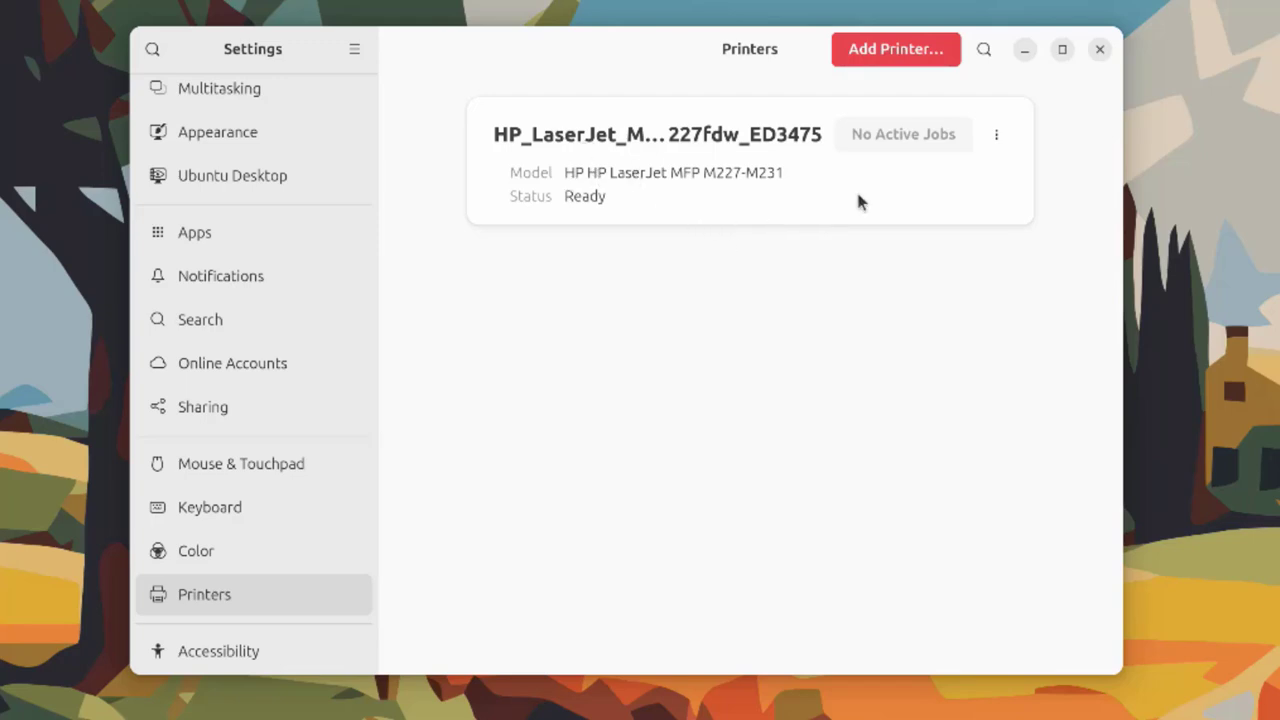
click(934, 48)
Cancel the printer search and turn on Always Show Accessibility Menu
key(Escape)
scroll(260, 557, down, 2)
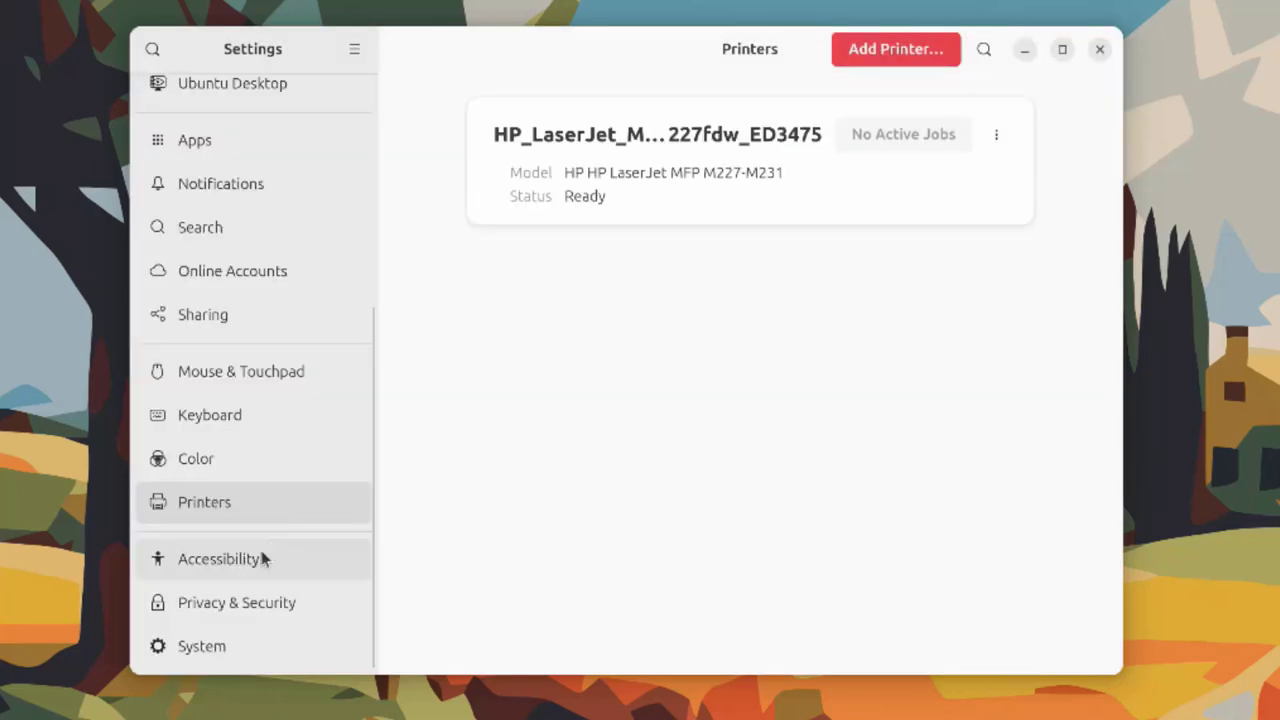
click(345, 558)
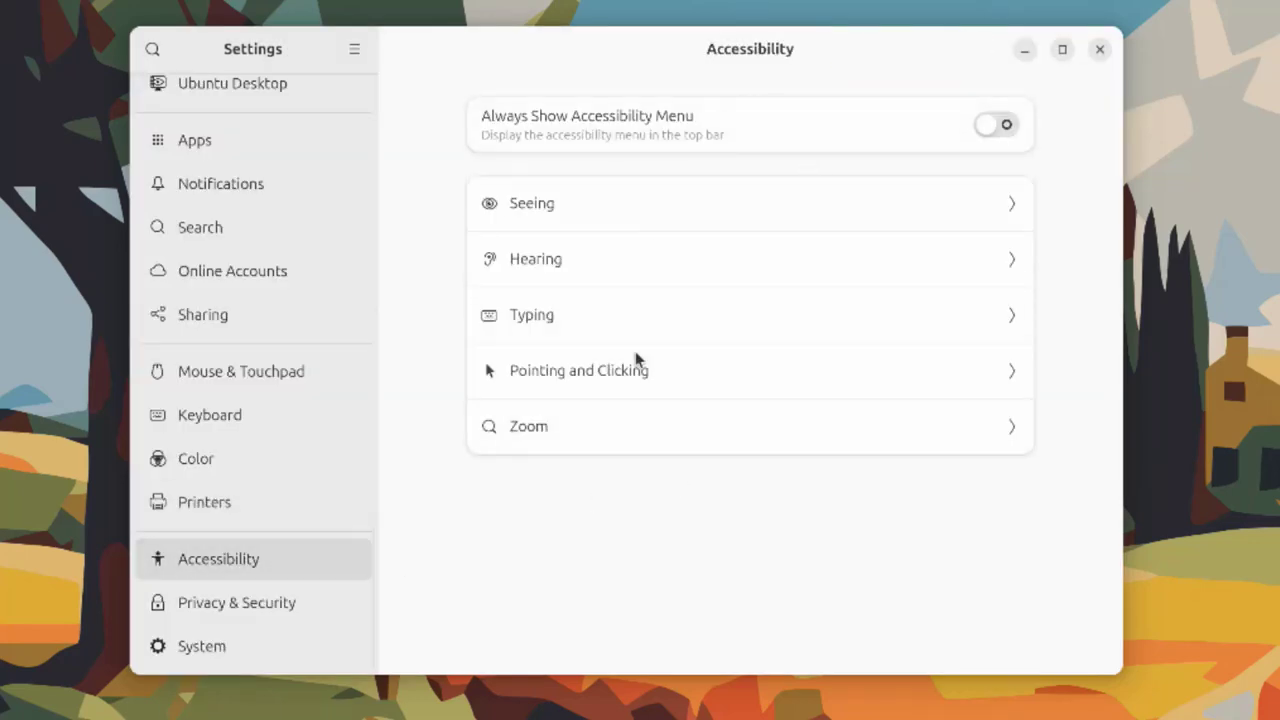
click(1005, 123)
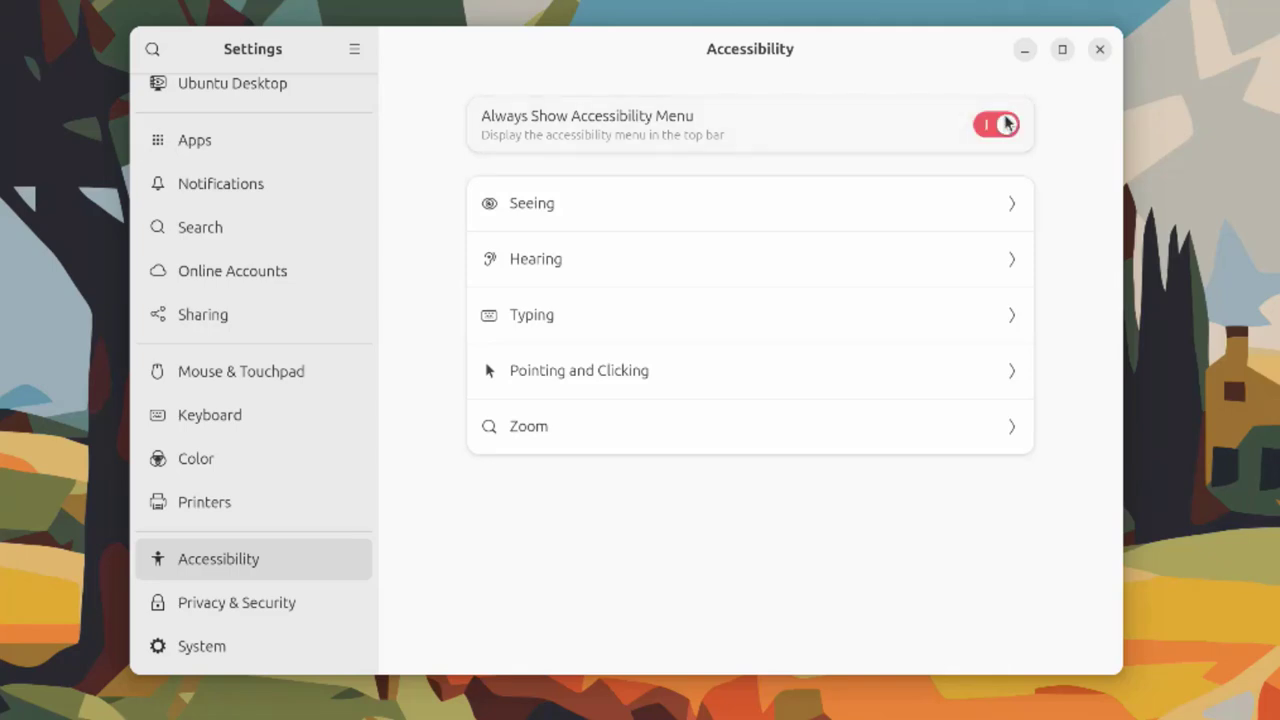
Browse the Privacy & Security pages Screen Lock and Location, ending on File History & Trash
click(294, 602)
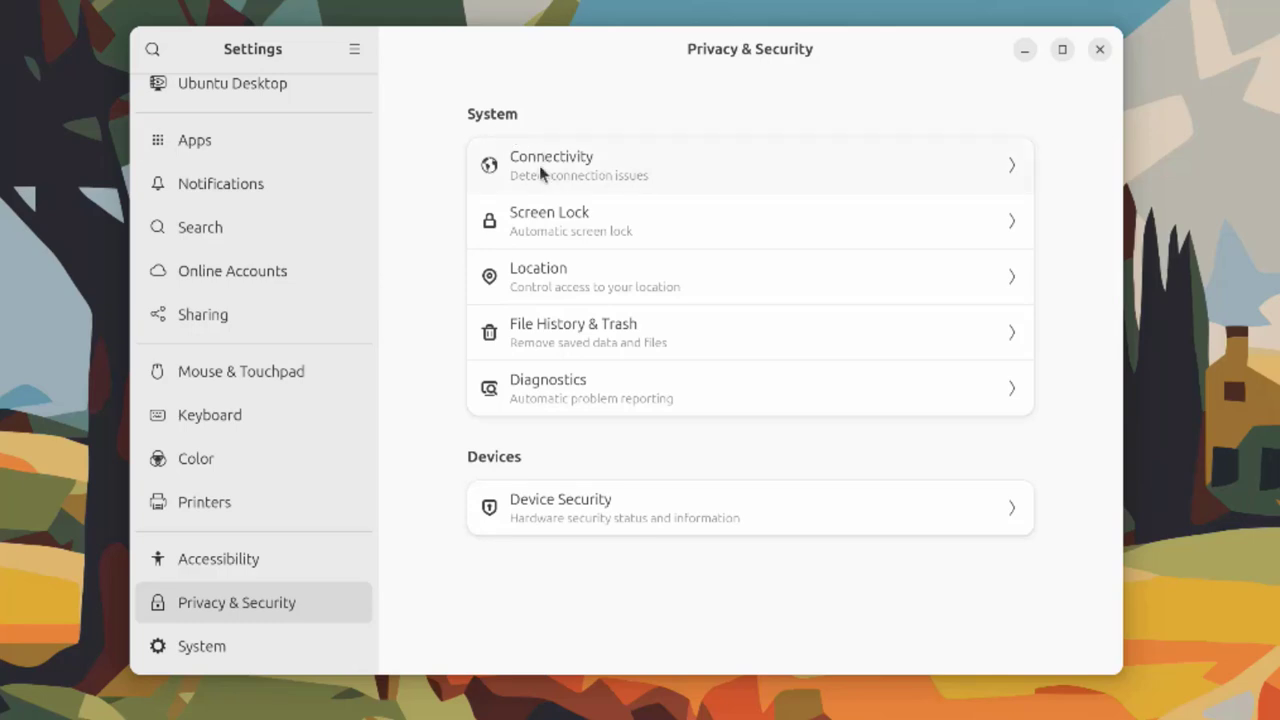
click(583, 224)
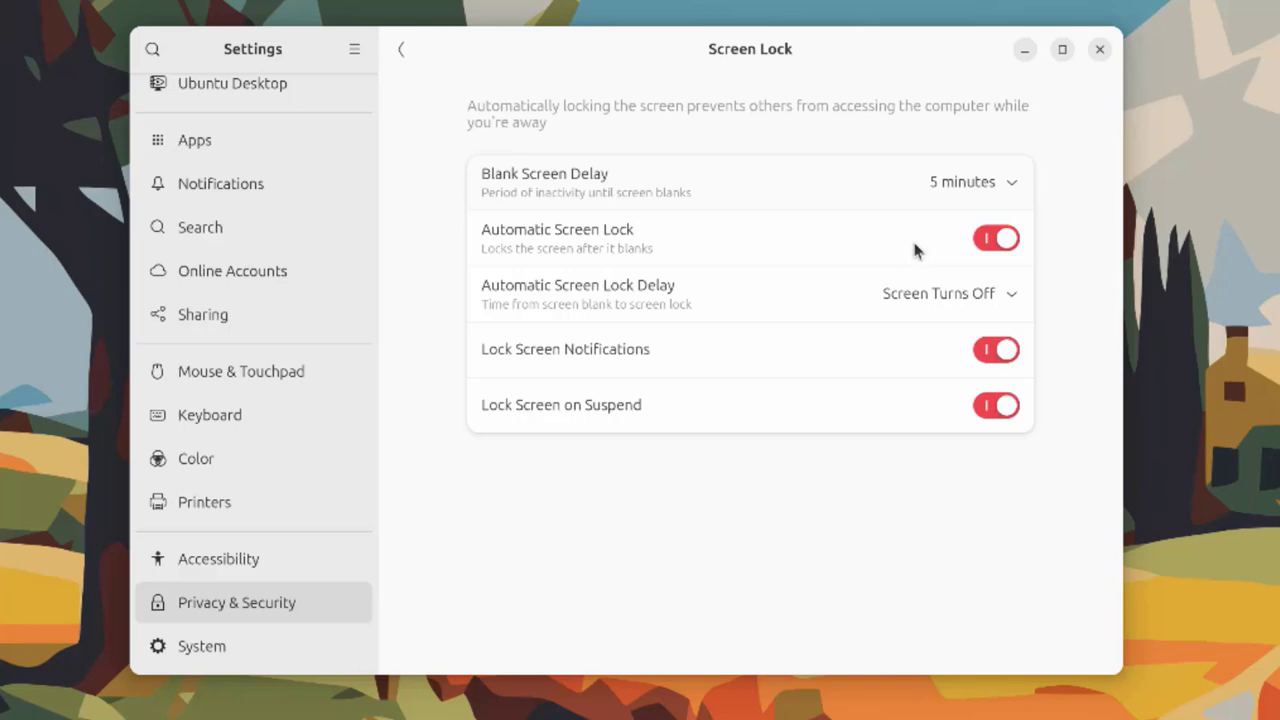
key(Escape)
click(566, 286)
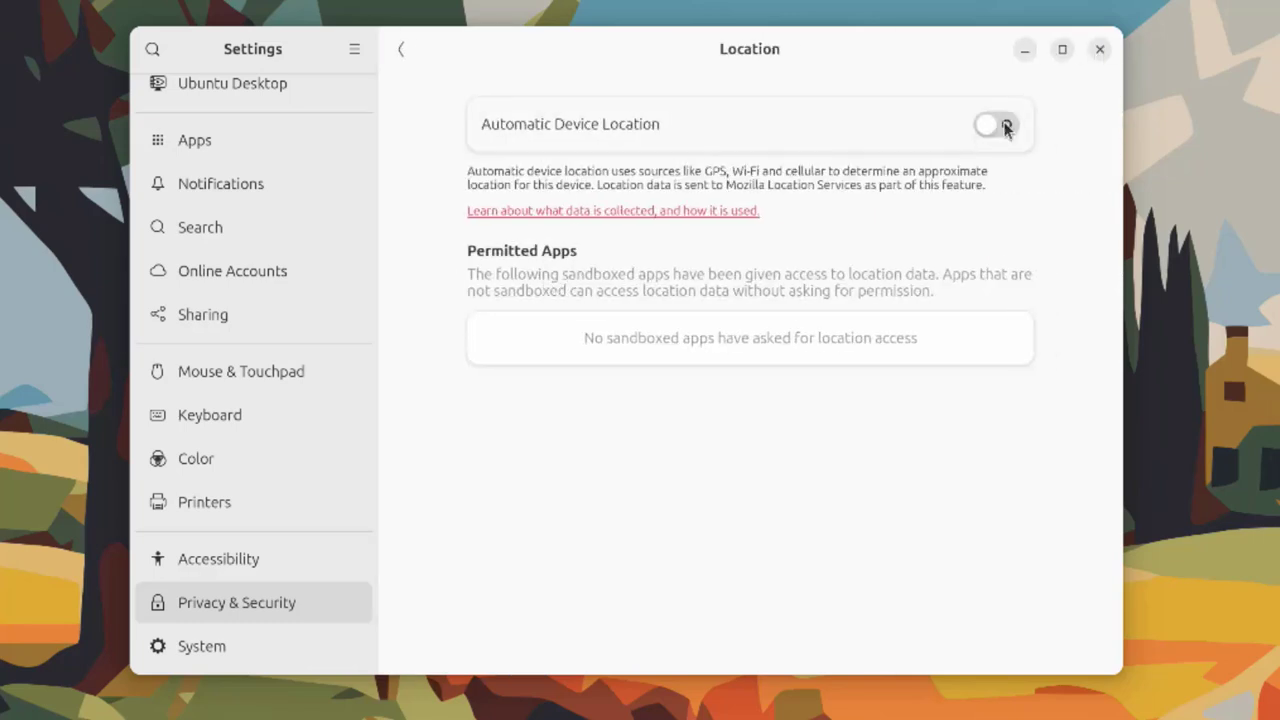
click(401, 49)
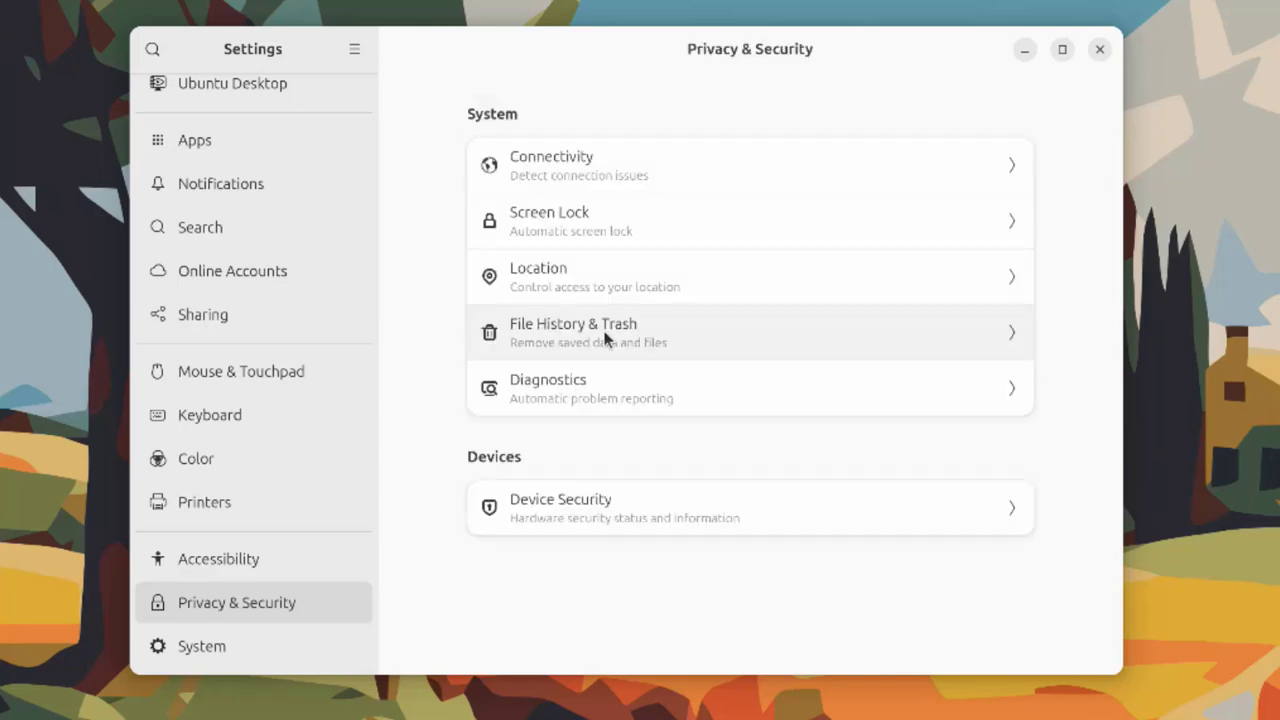
click(606, 337)
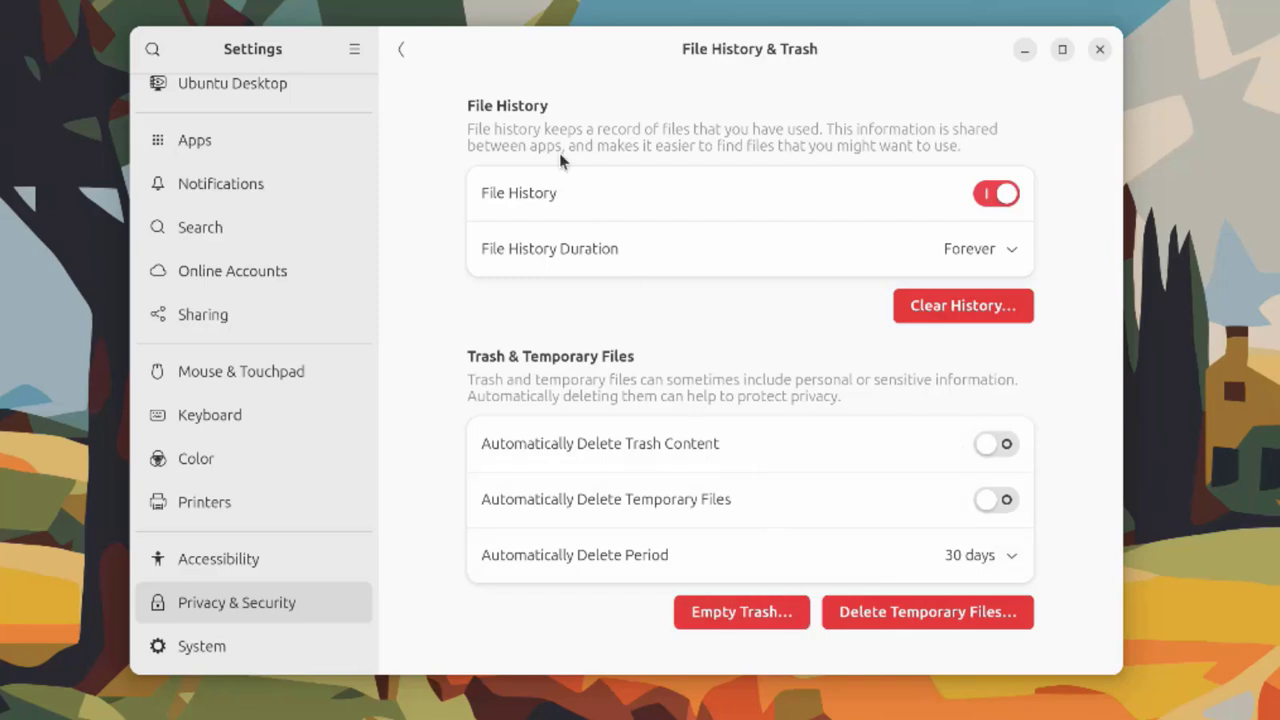
View the locked Users account page under System and return to the System overview
click(401, 49)
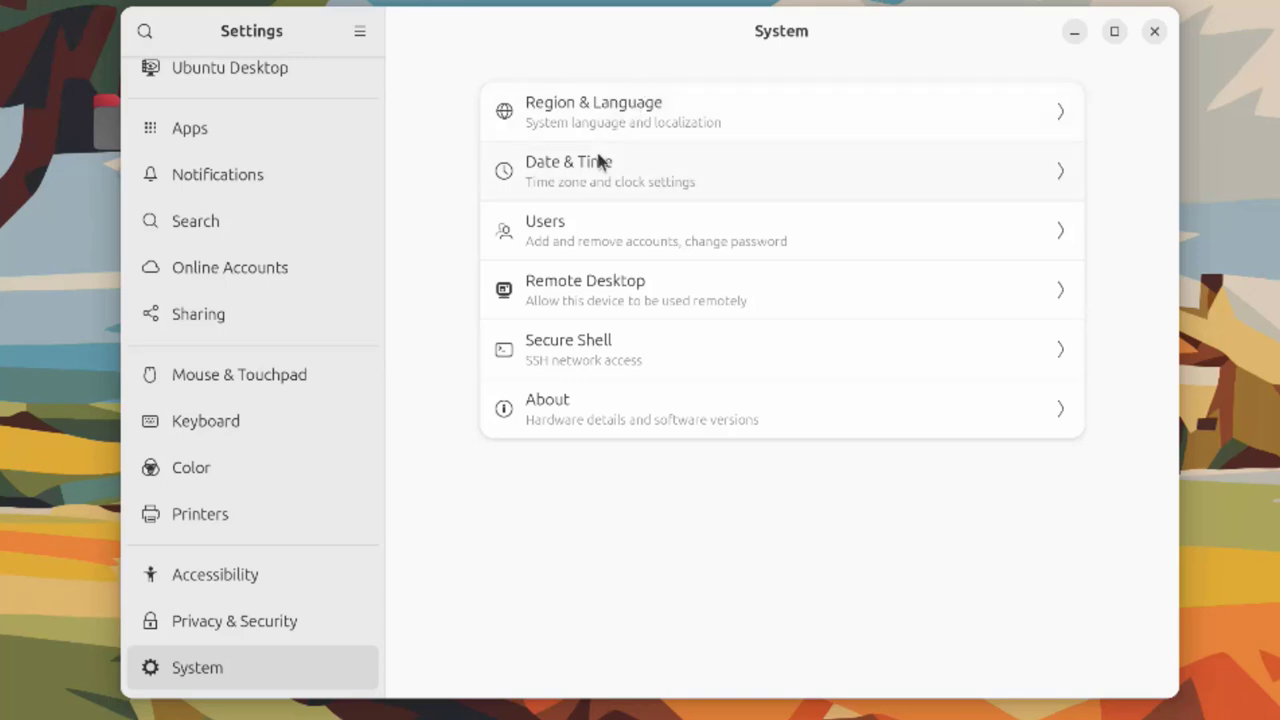
click(595, 229)
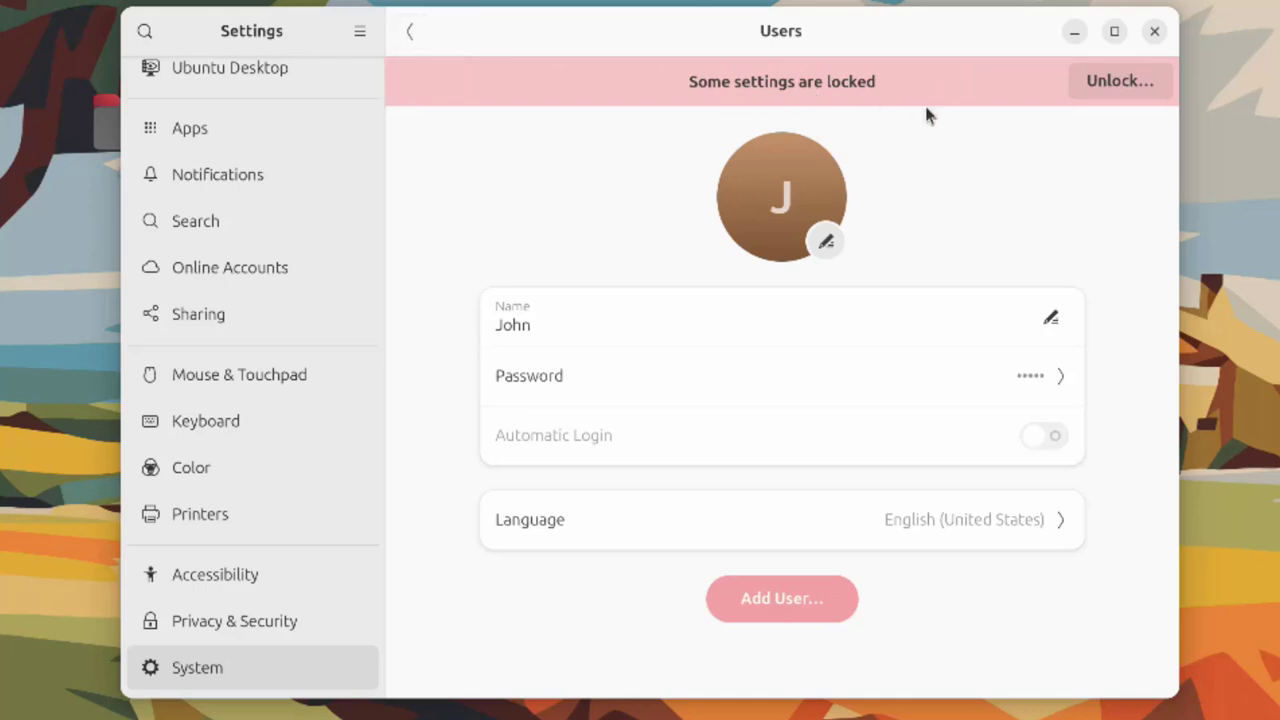
click(409, 33)
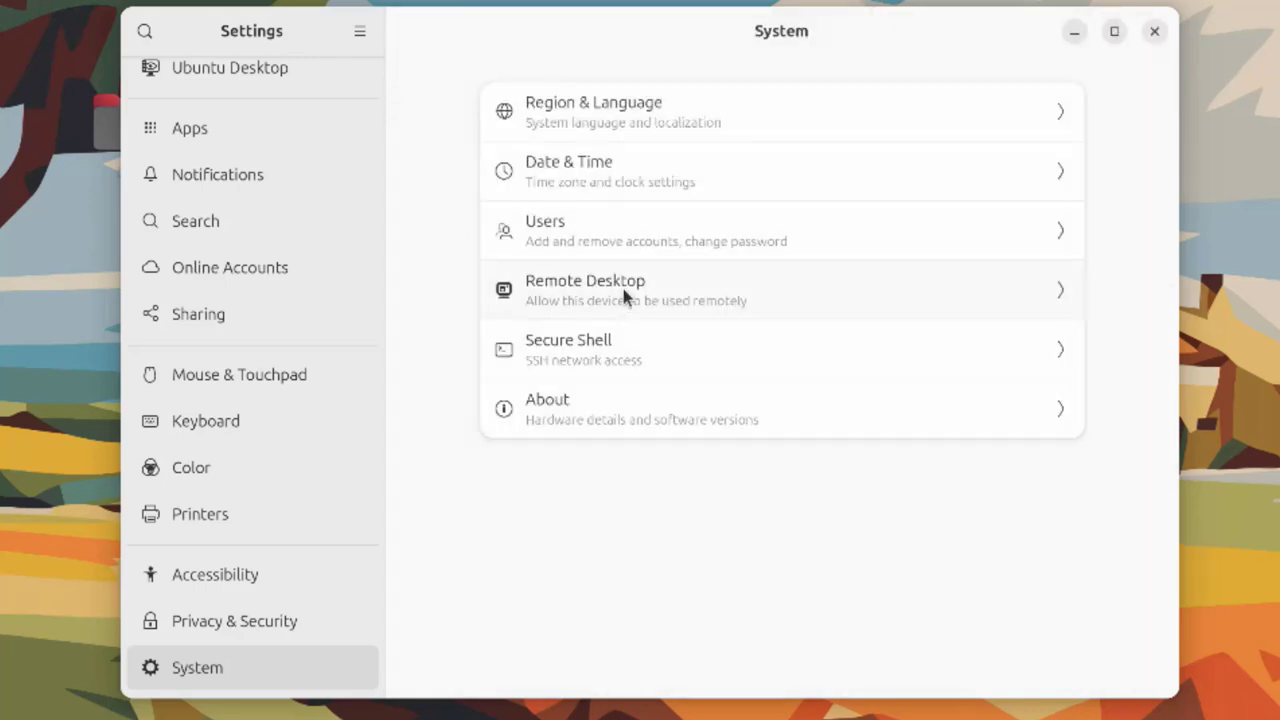
click(624, 294)
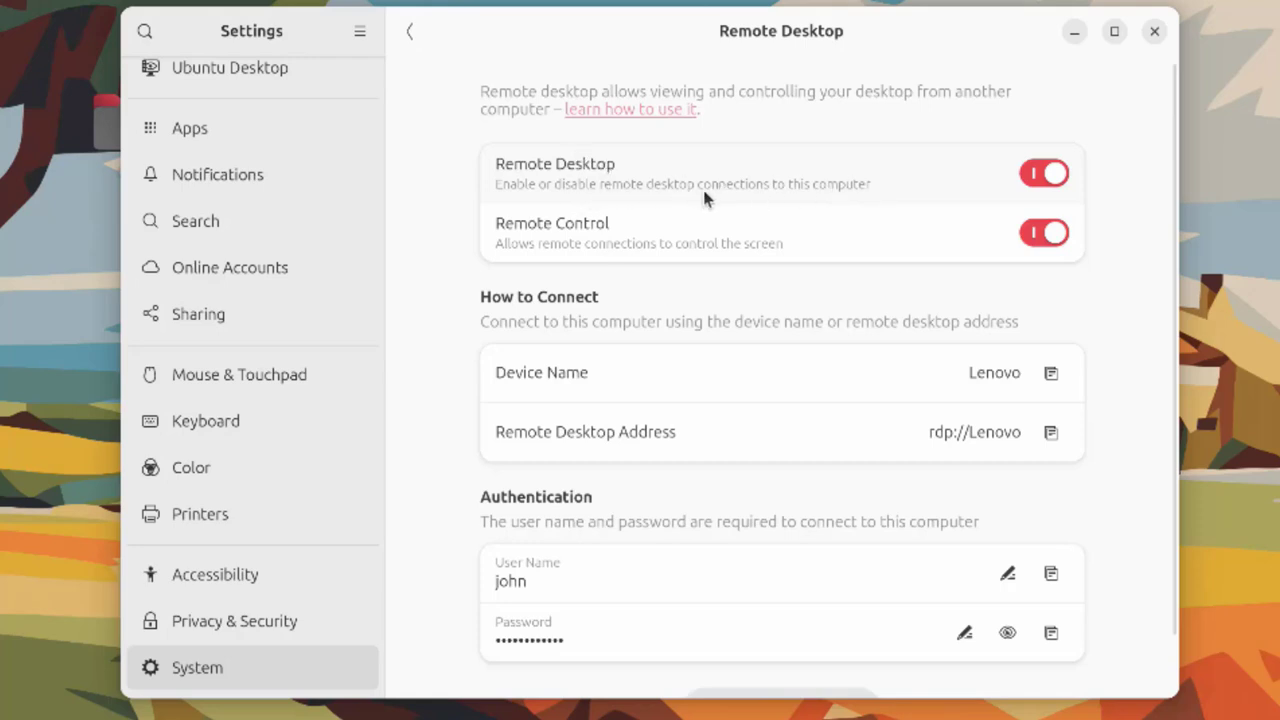
click(1036, 184)
click(1068, 172)
click(1052, 233)
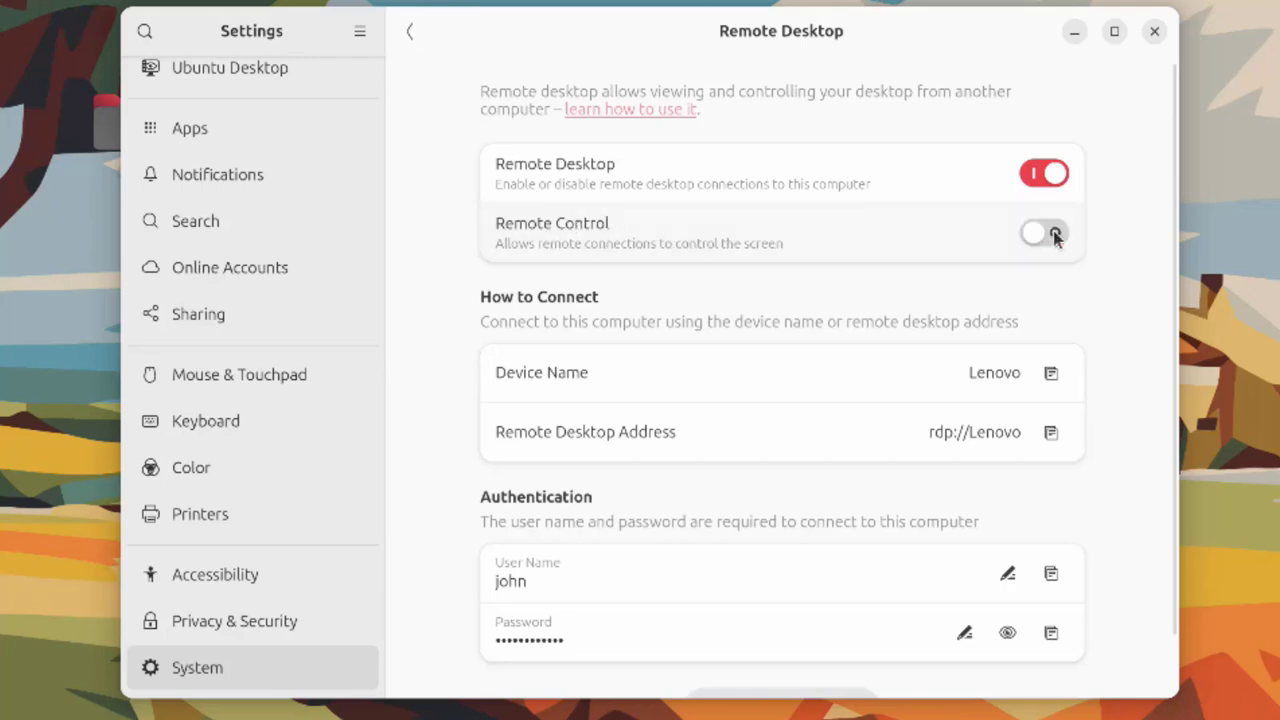
click(1055, 234)
scroll(650, 570, down, 1)
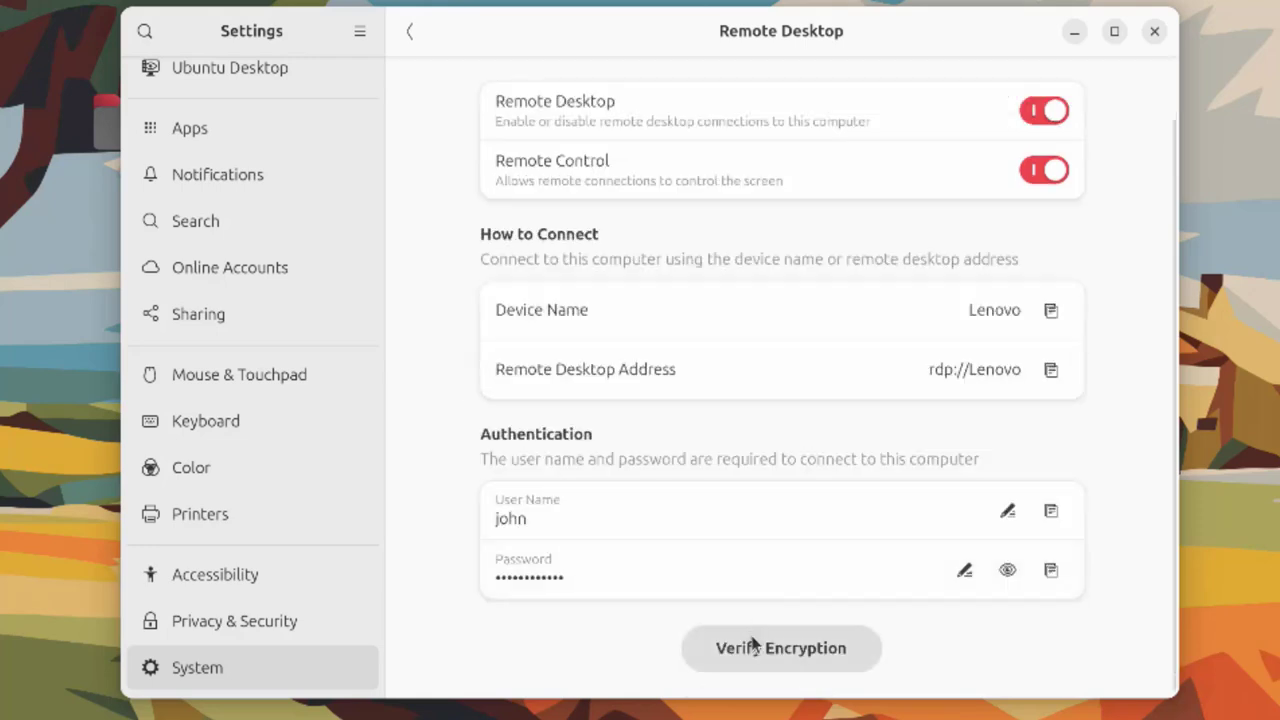
click(409, 33)
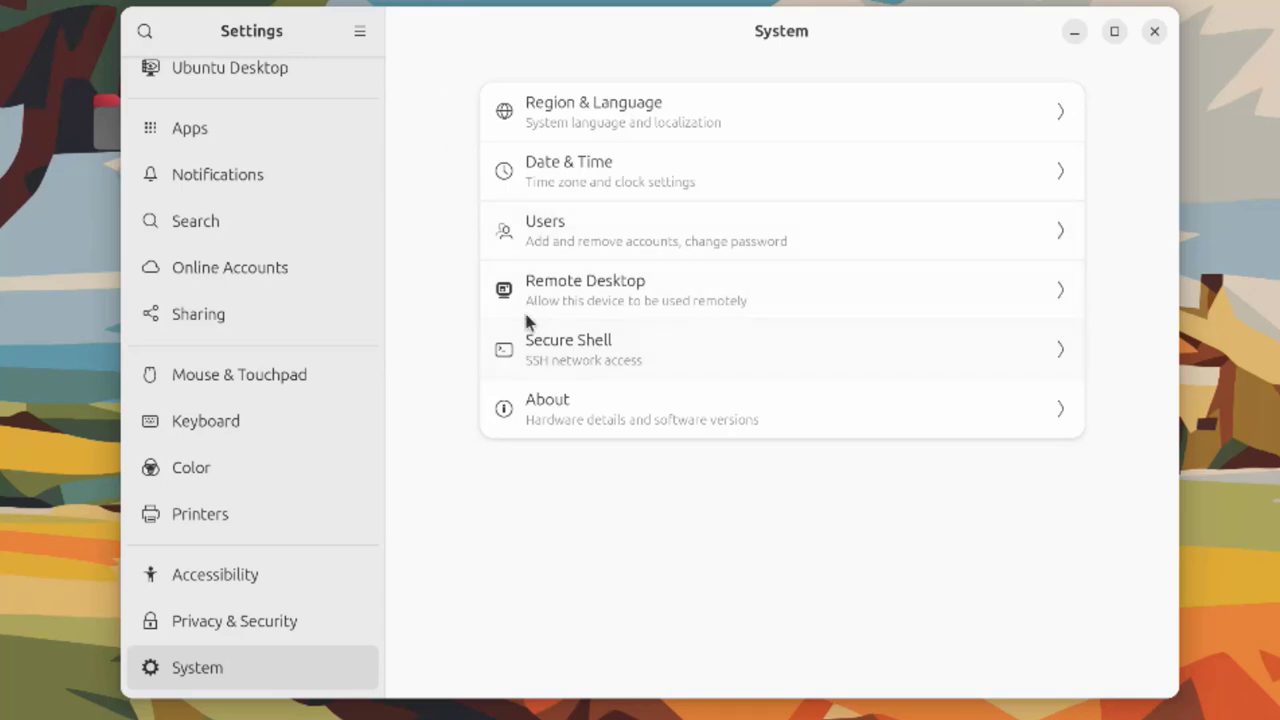
Open the Secure Shell dialog, showing SSH turned off and its login command
click(731, 364)
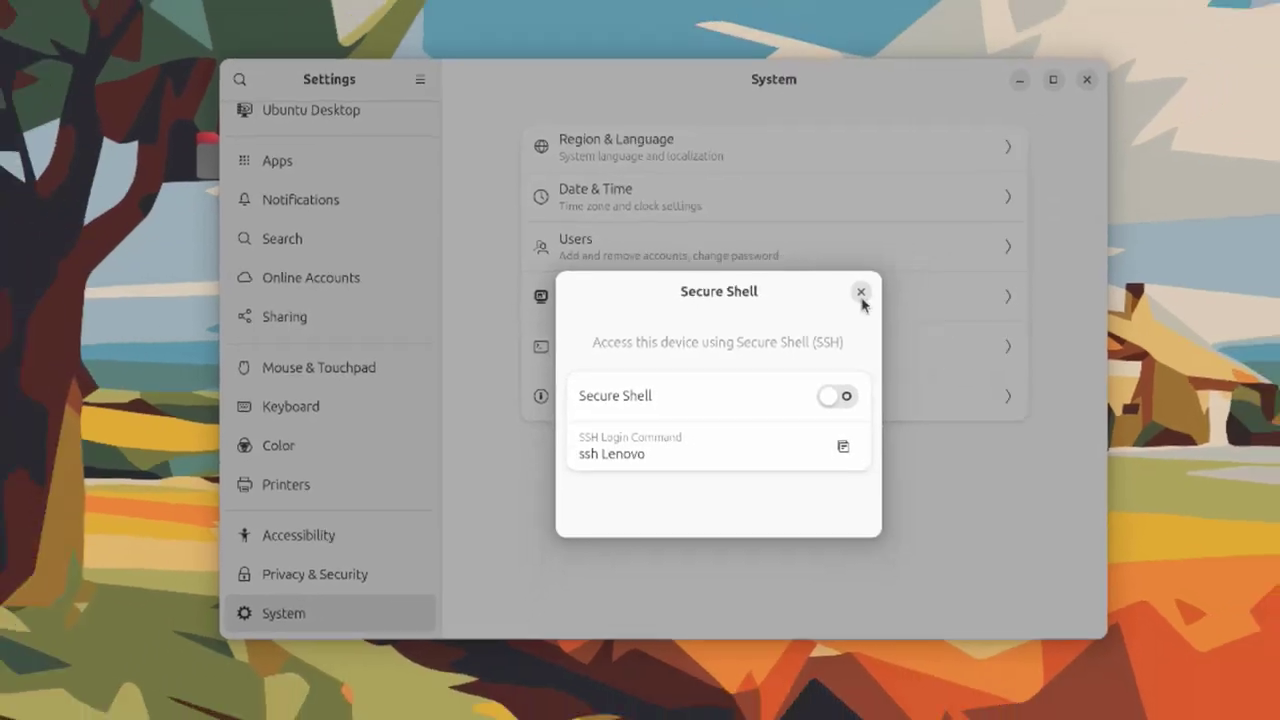
Close the Secure Shell dialog and the Settings window to return to the desktop
click(885, 284)
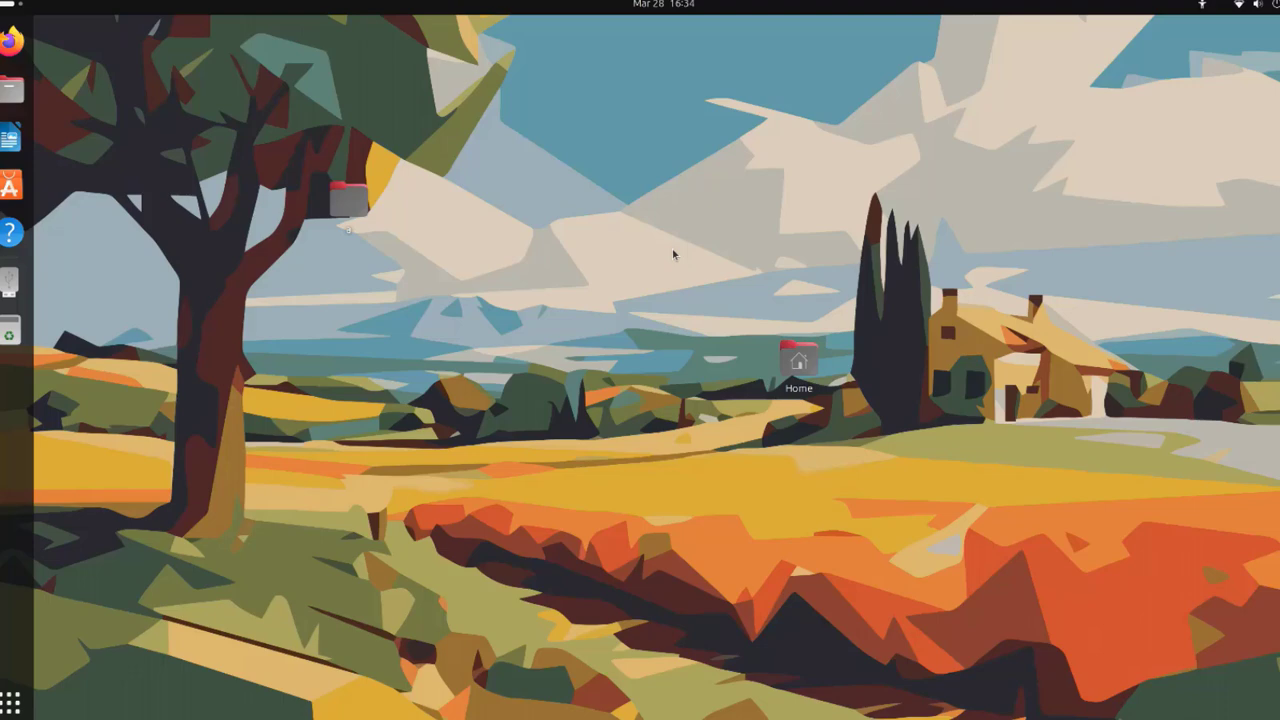